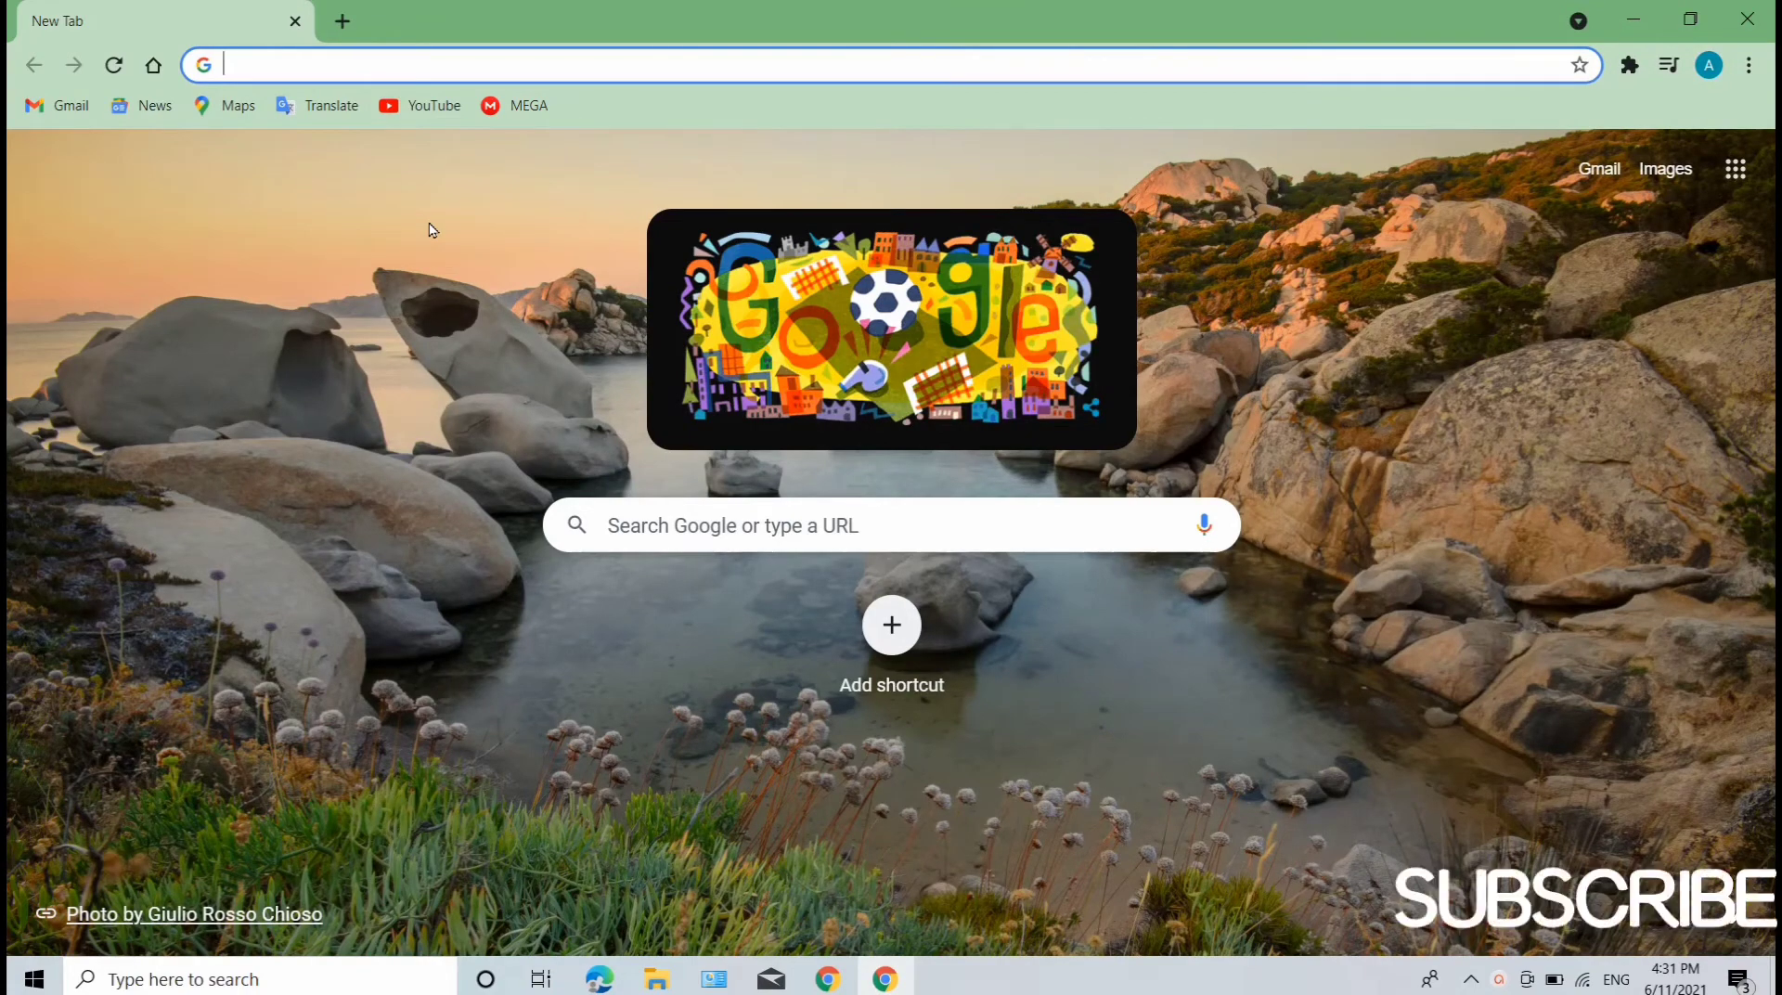
- Search the web for igetintopc and open the Software Categories - iGet into PC result
type("ieg")
key("BackSpace")
key("BackSpace")
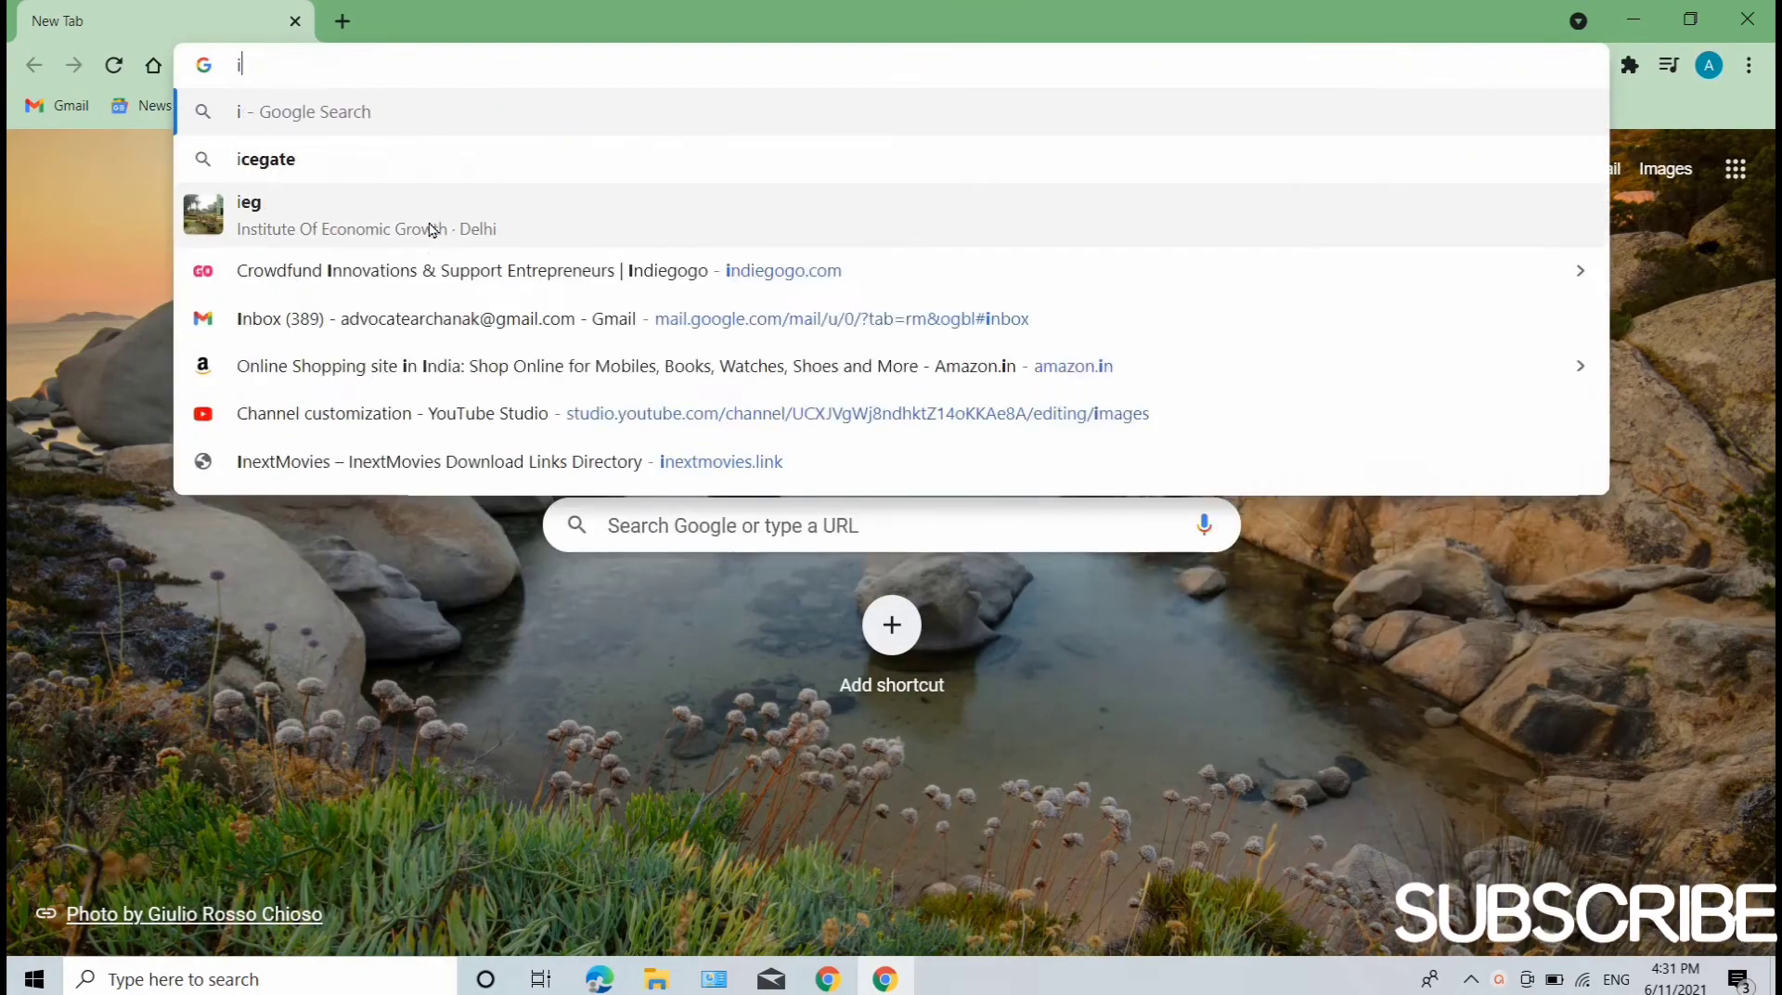
type("get")
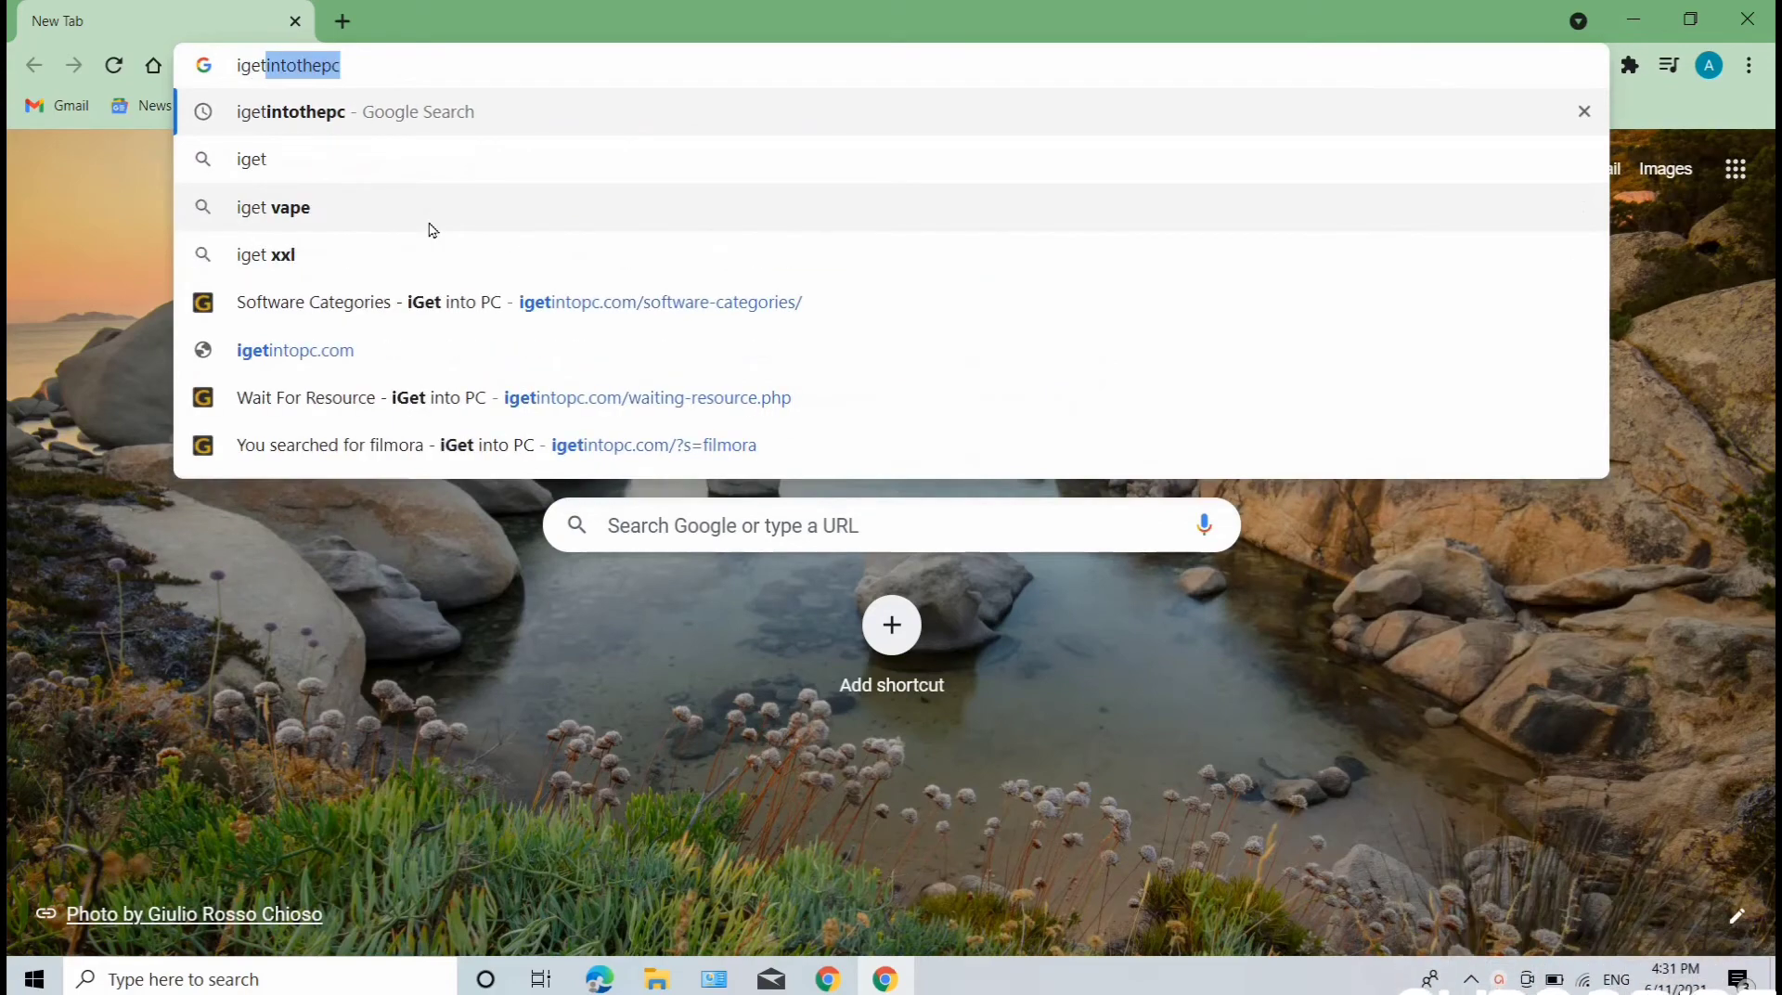
type("i")
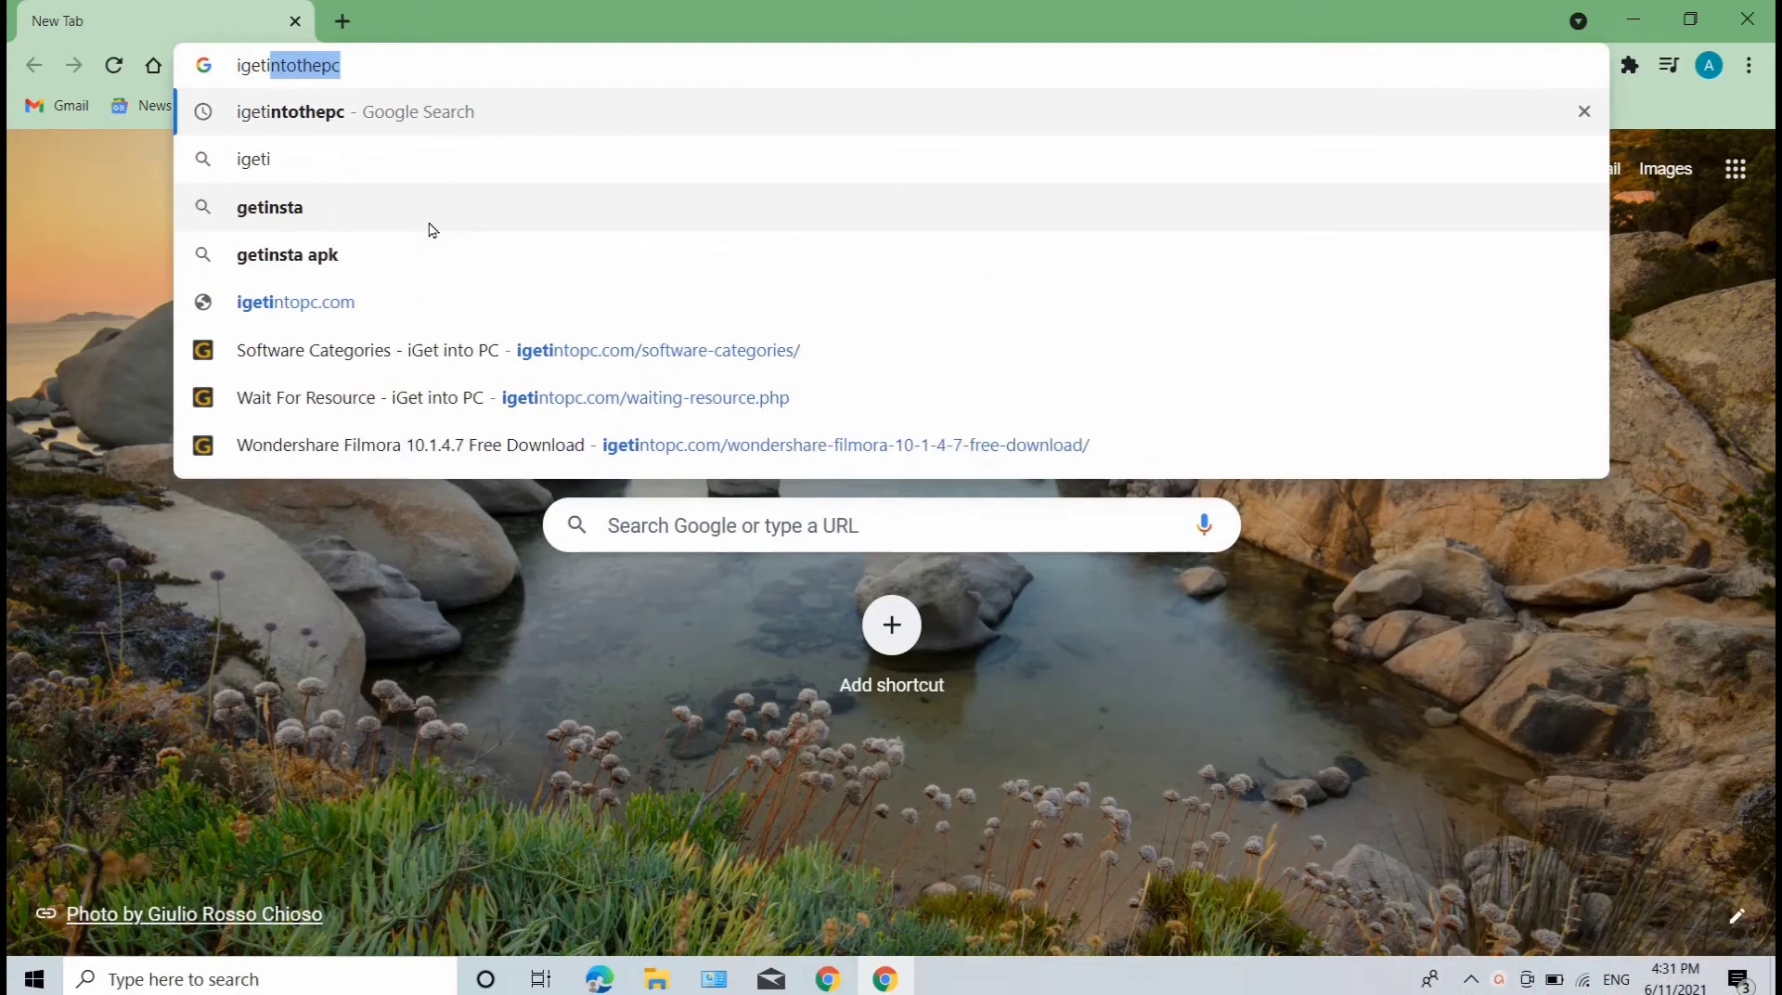
type("ntopc")
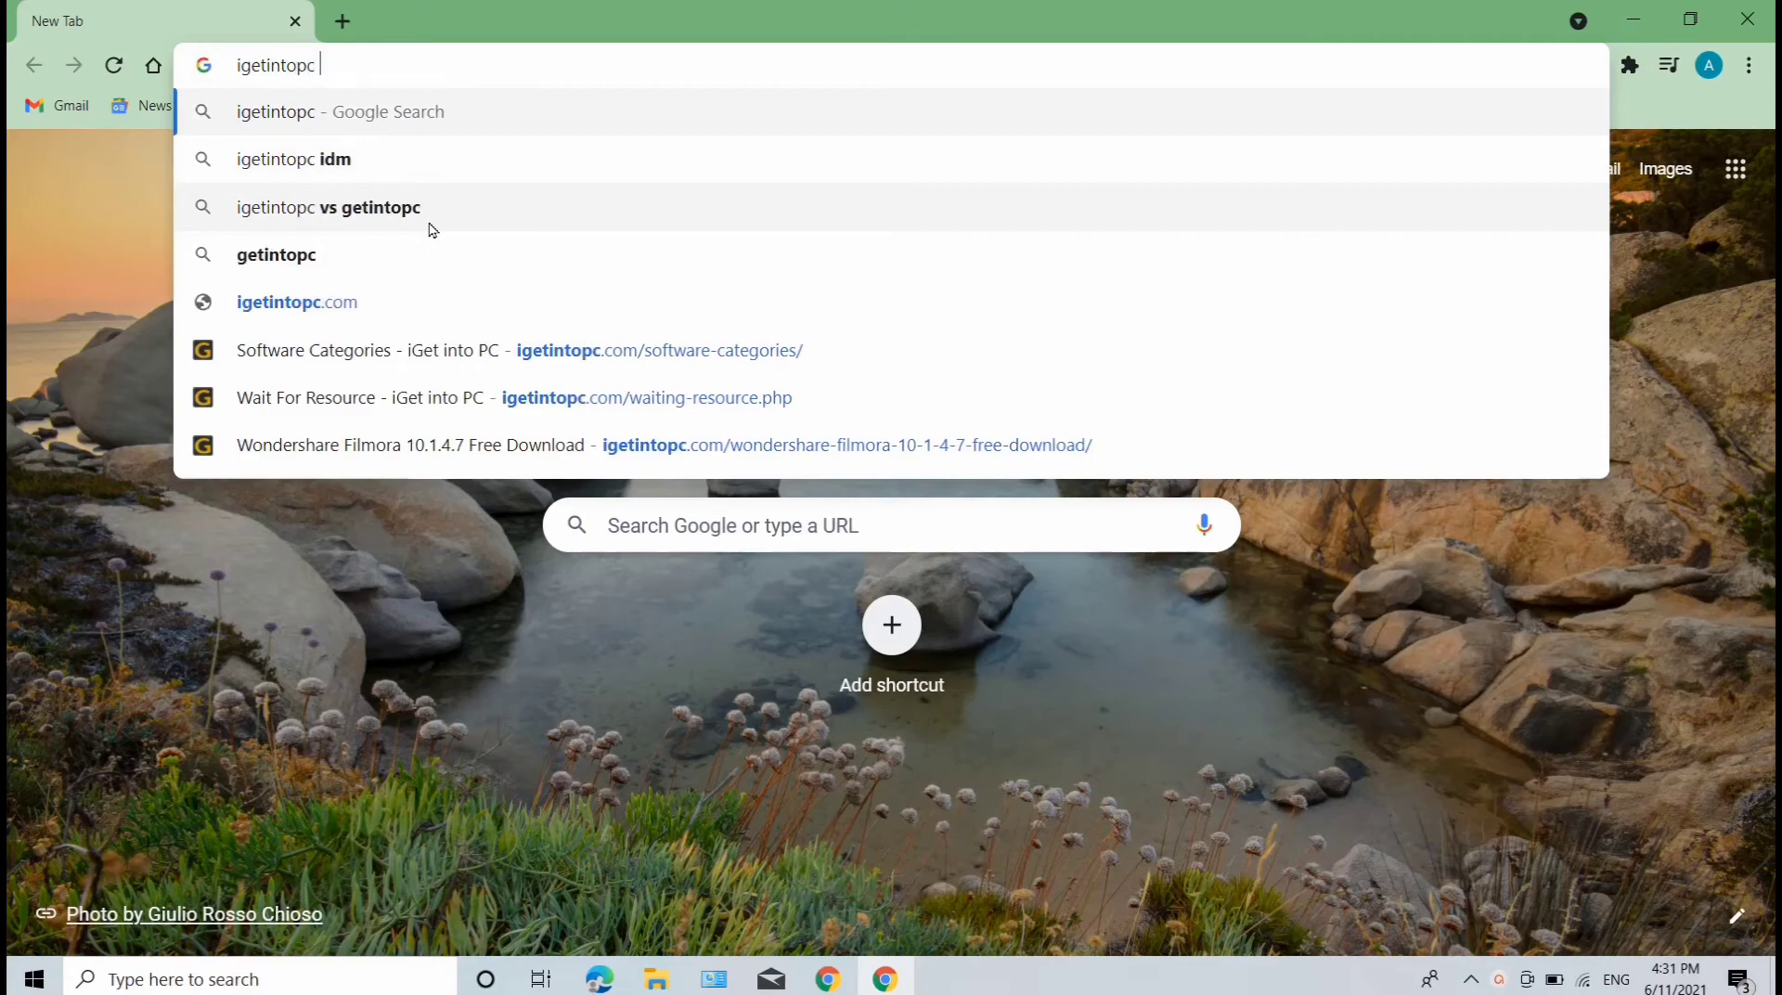
key("Return")
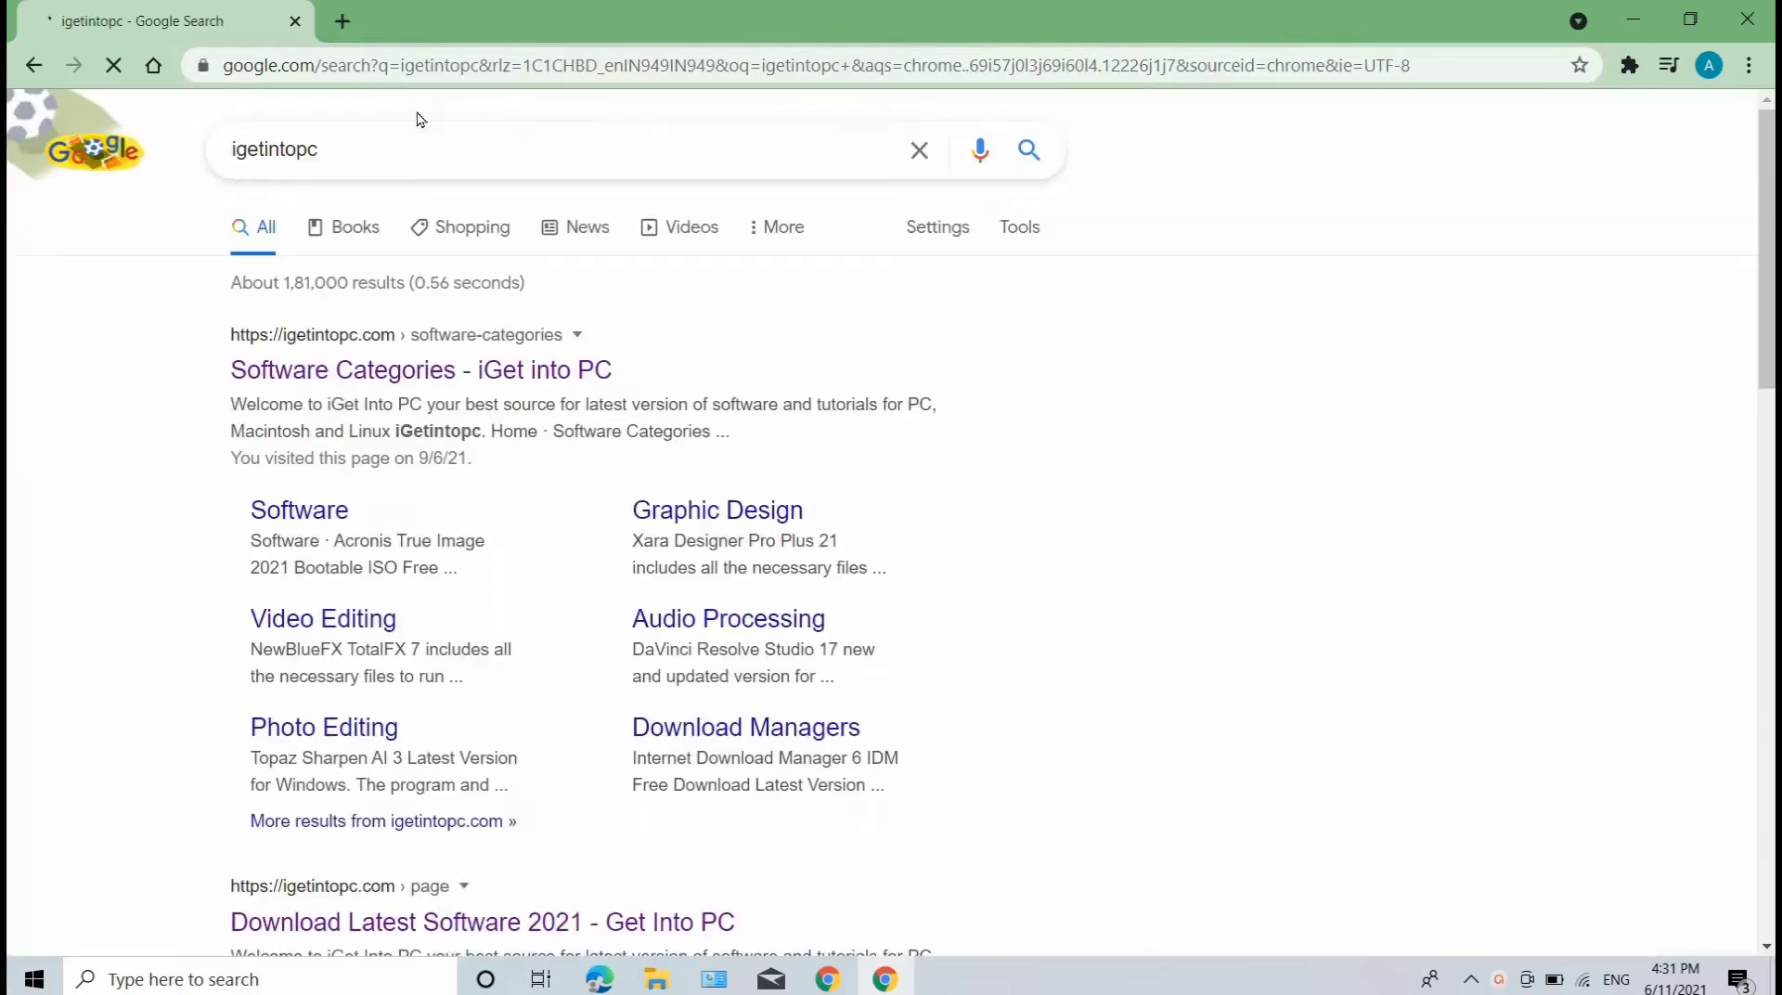
left_click(440, 376)
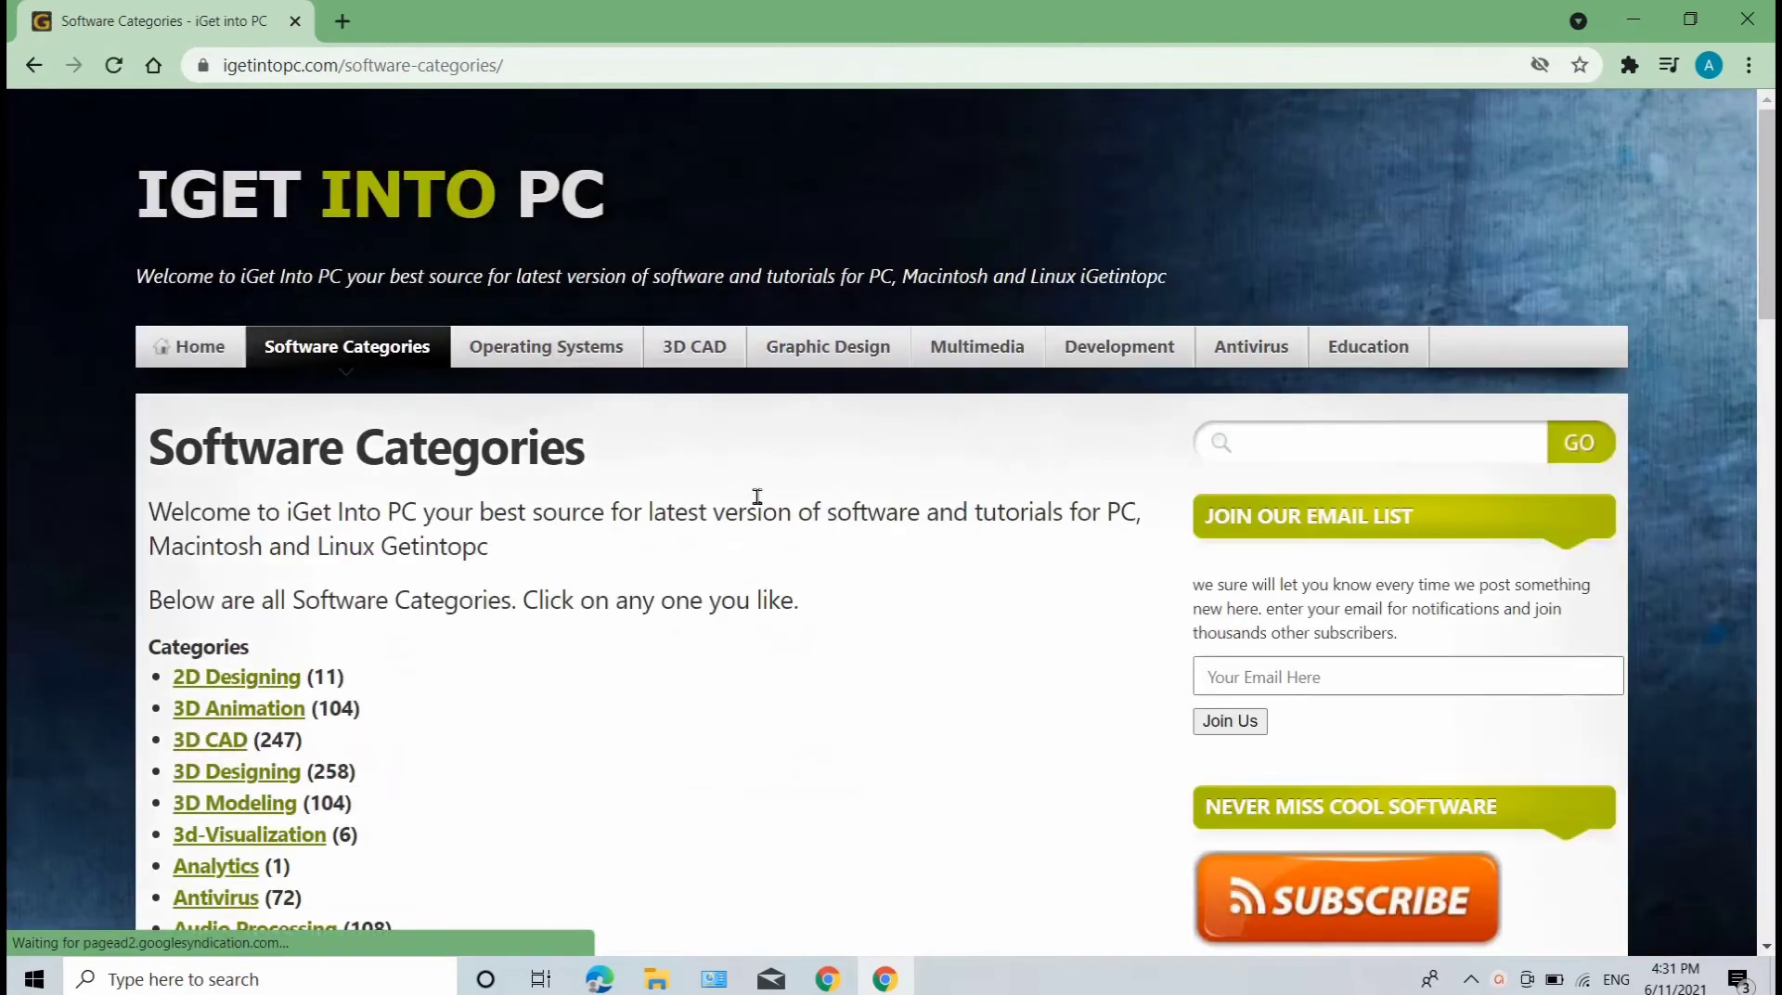
- Search the iGet Into PC site for "Microsoft 2016"
scroll(1326, 484, "down", 1)
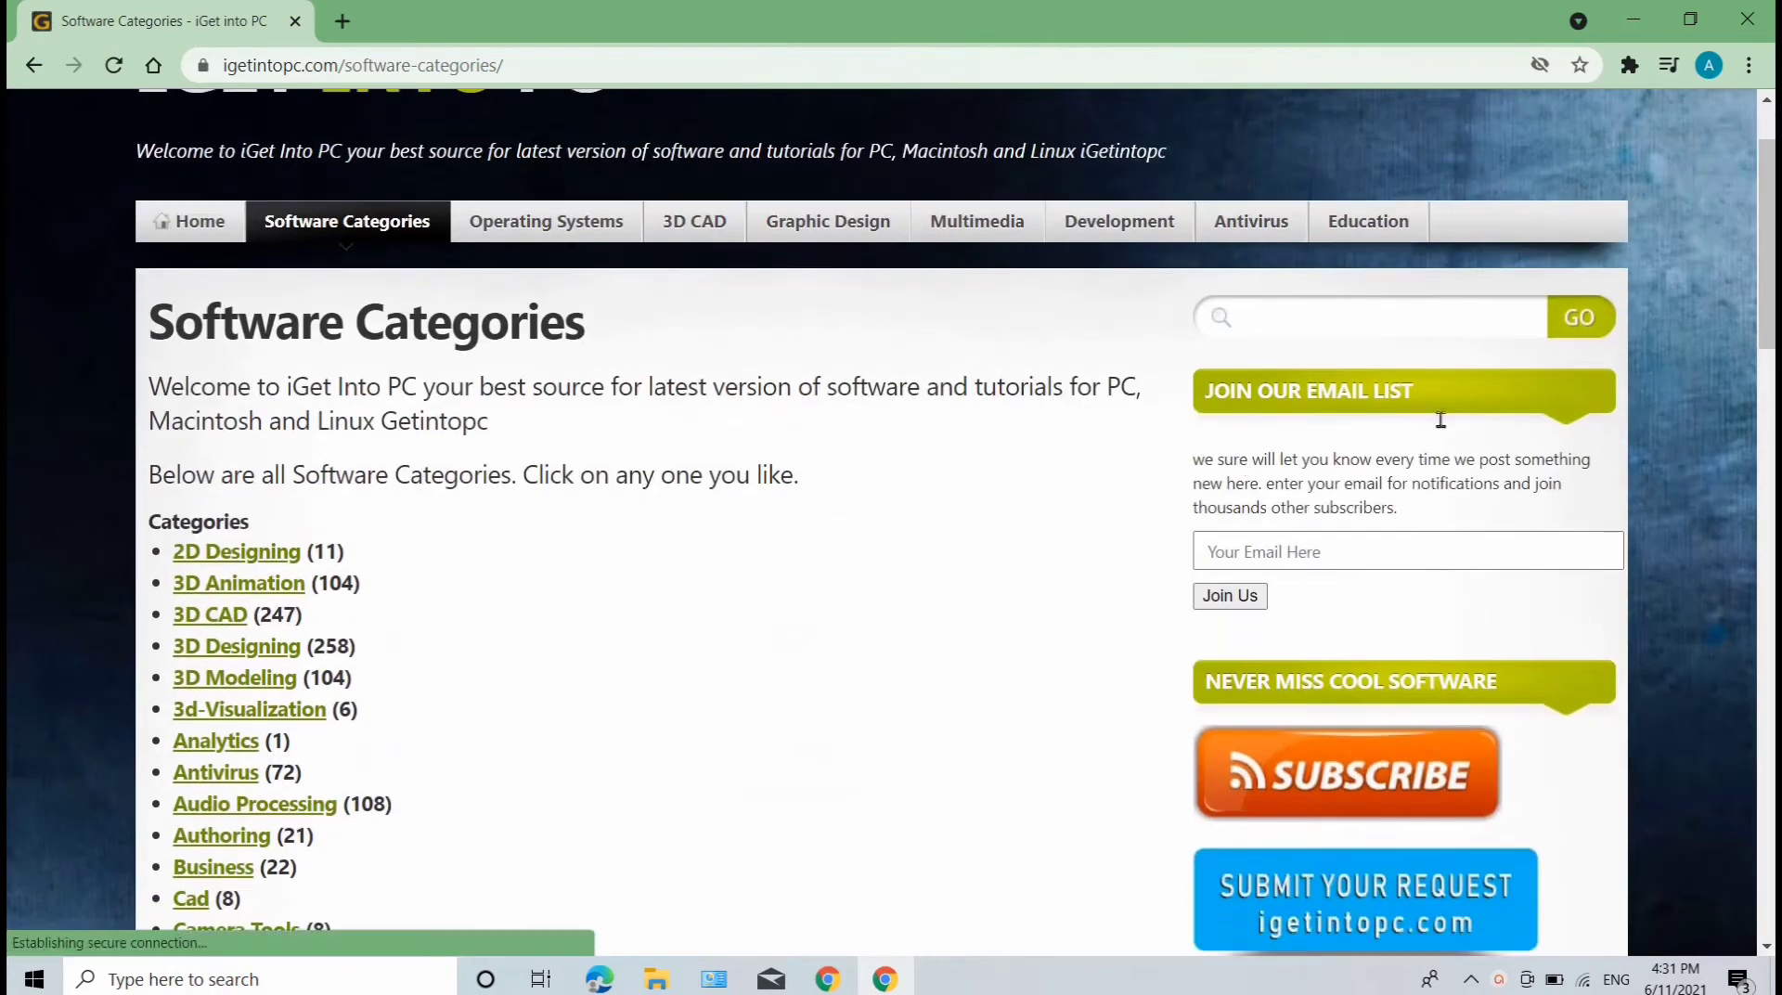
left_click(1314, 319)
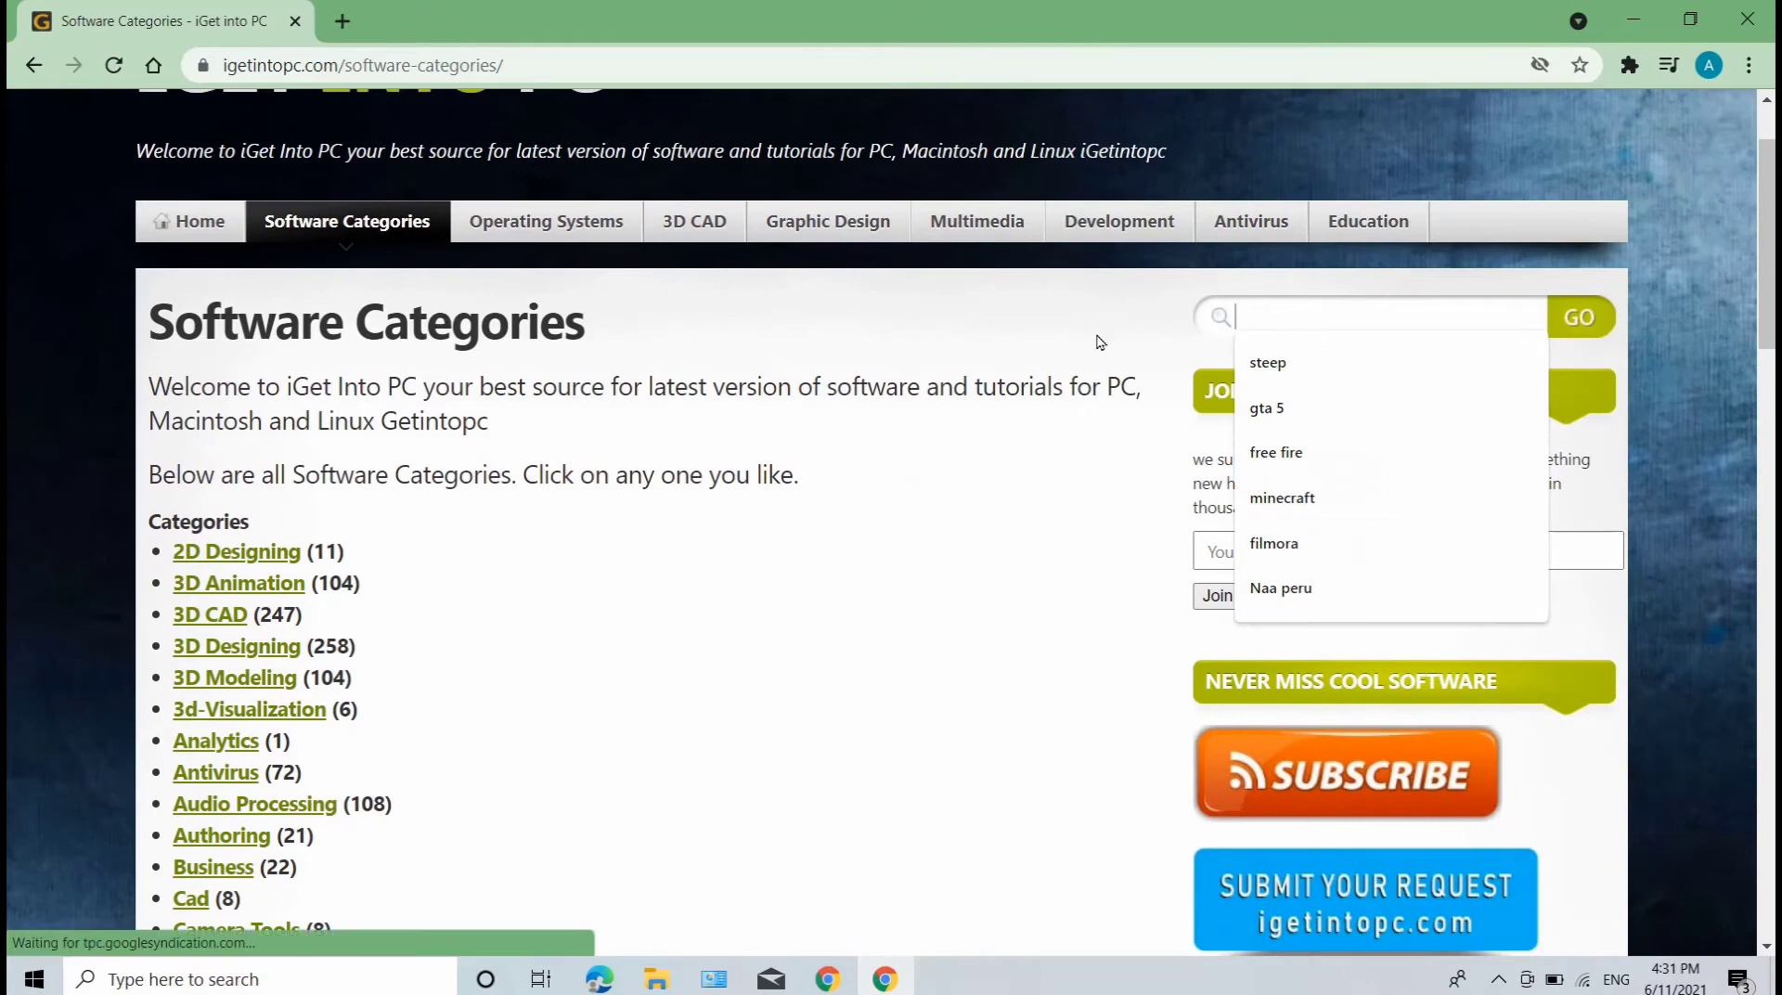
type("M")
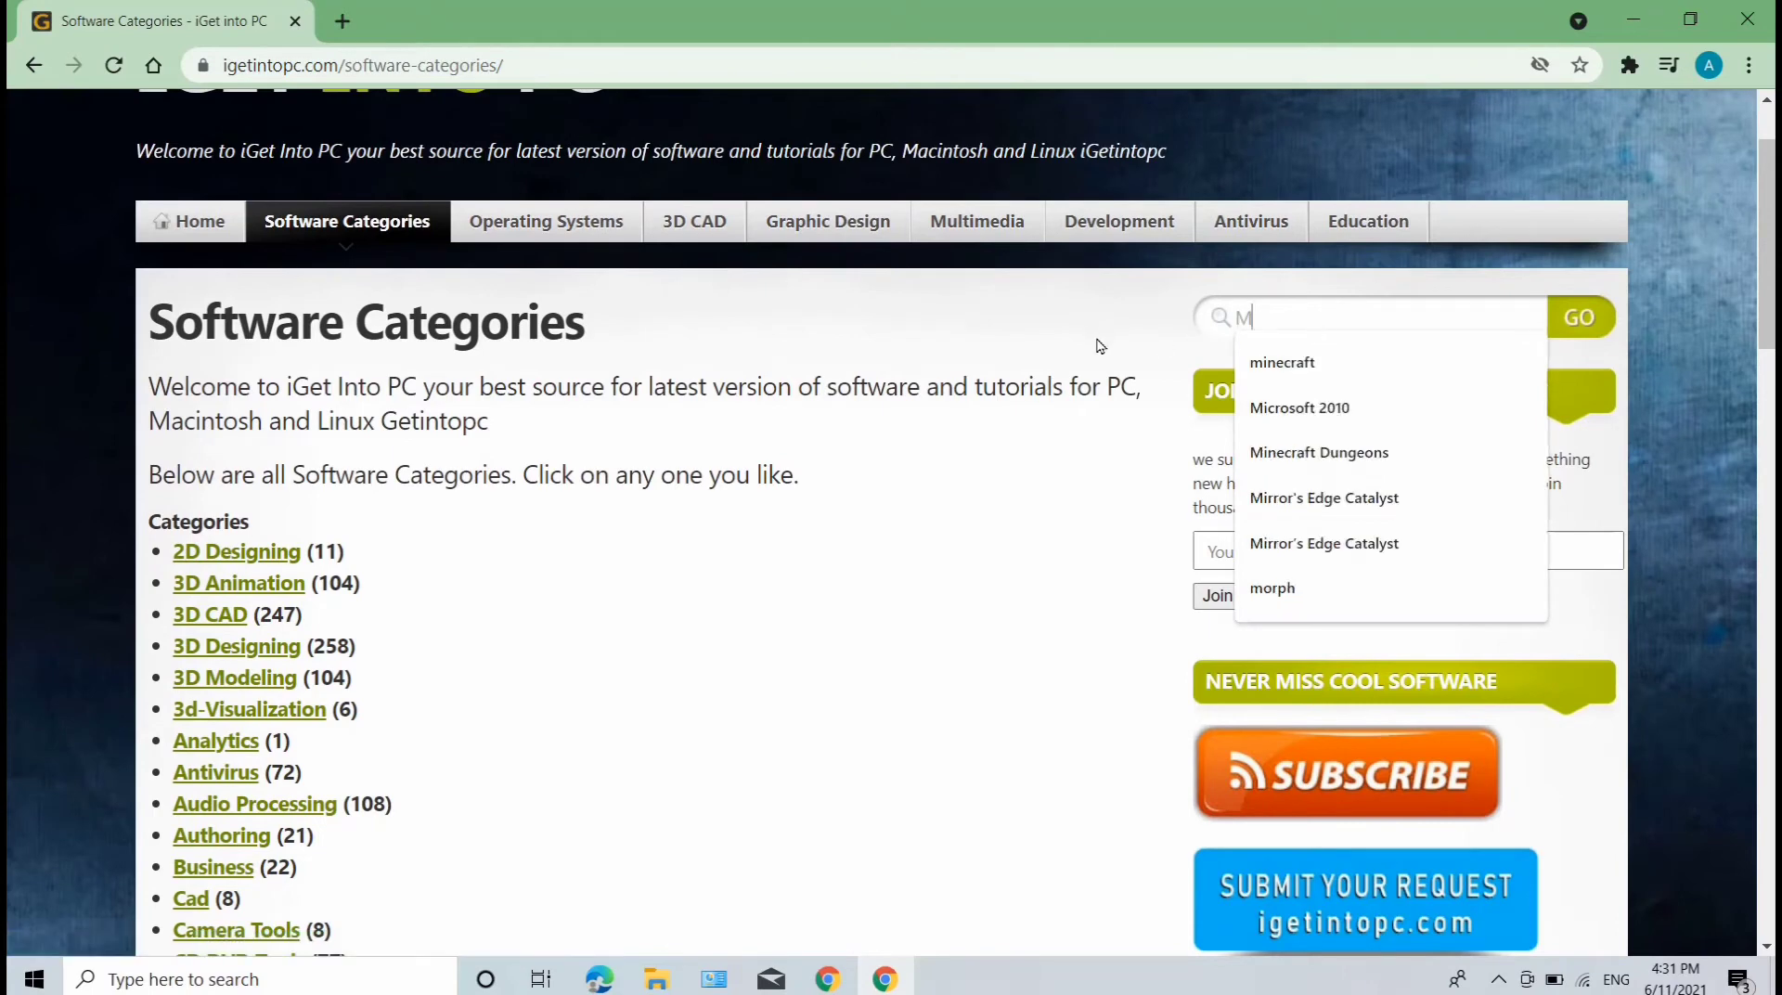
type("icrosoft")
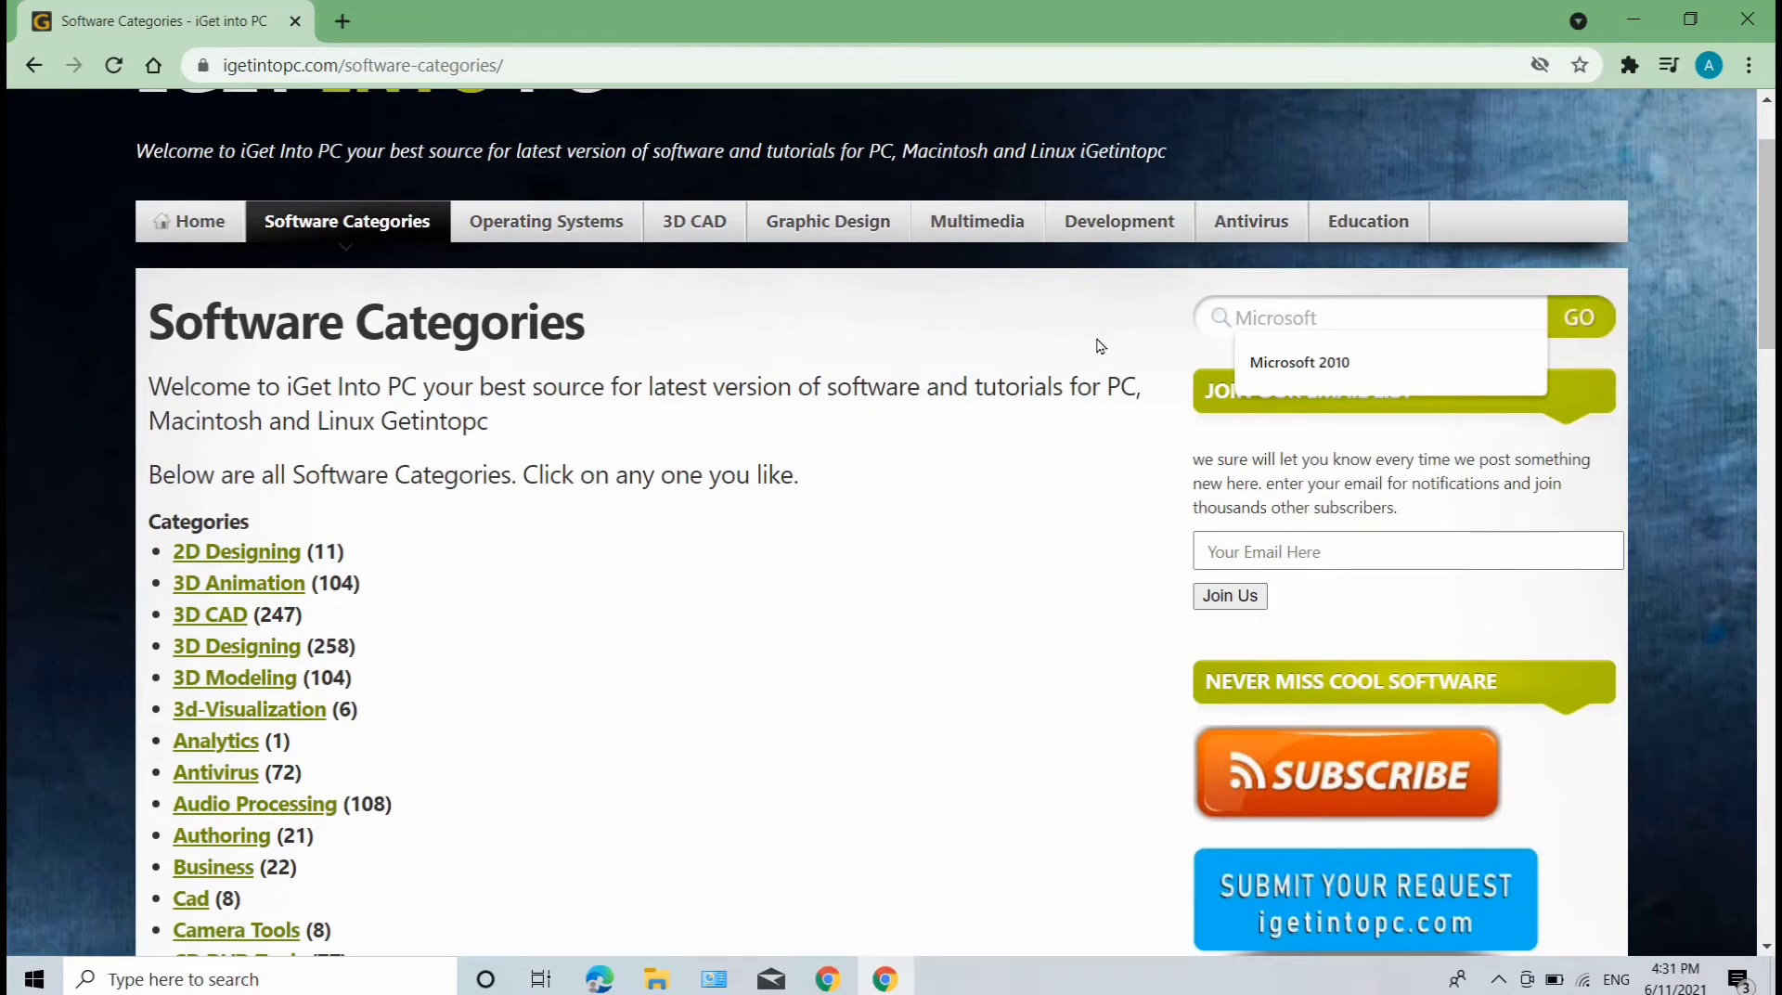
type("2016")
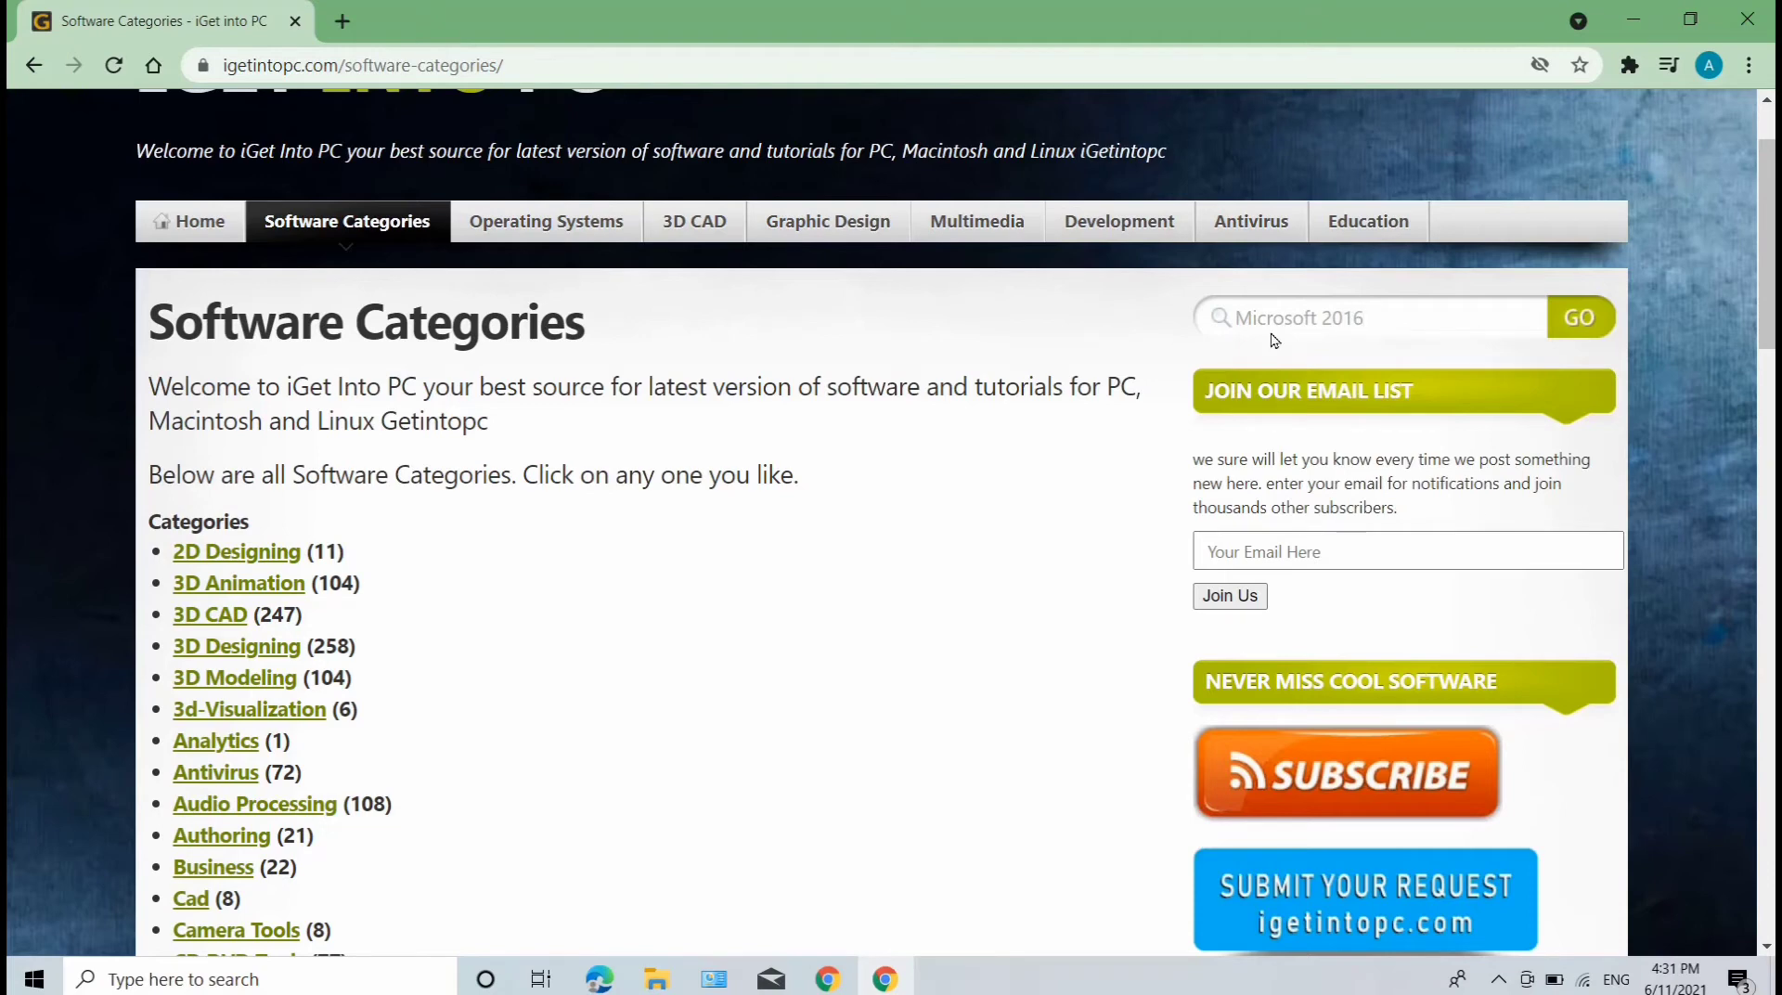
left_click(1570, 327)
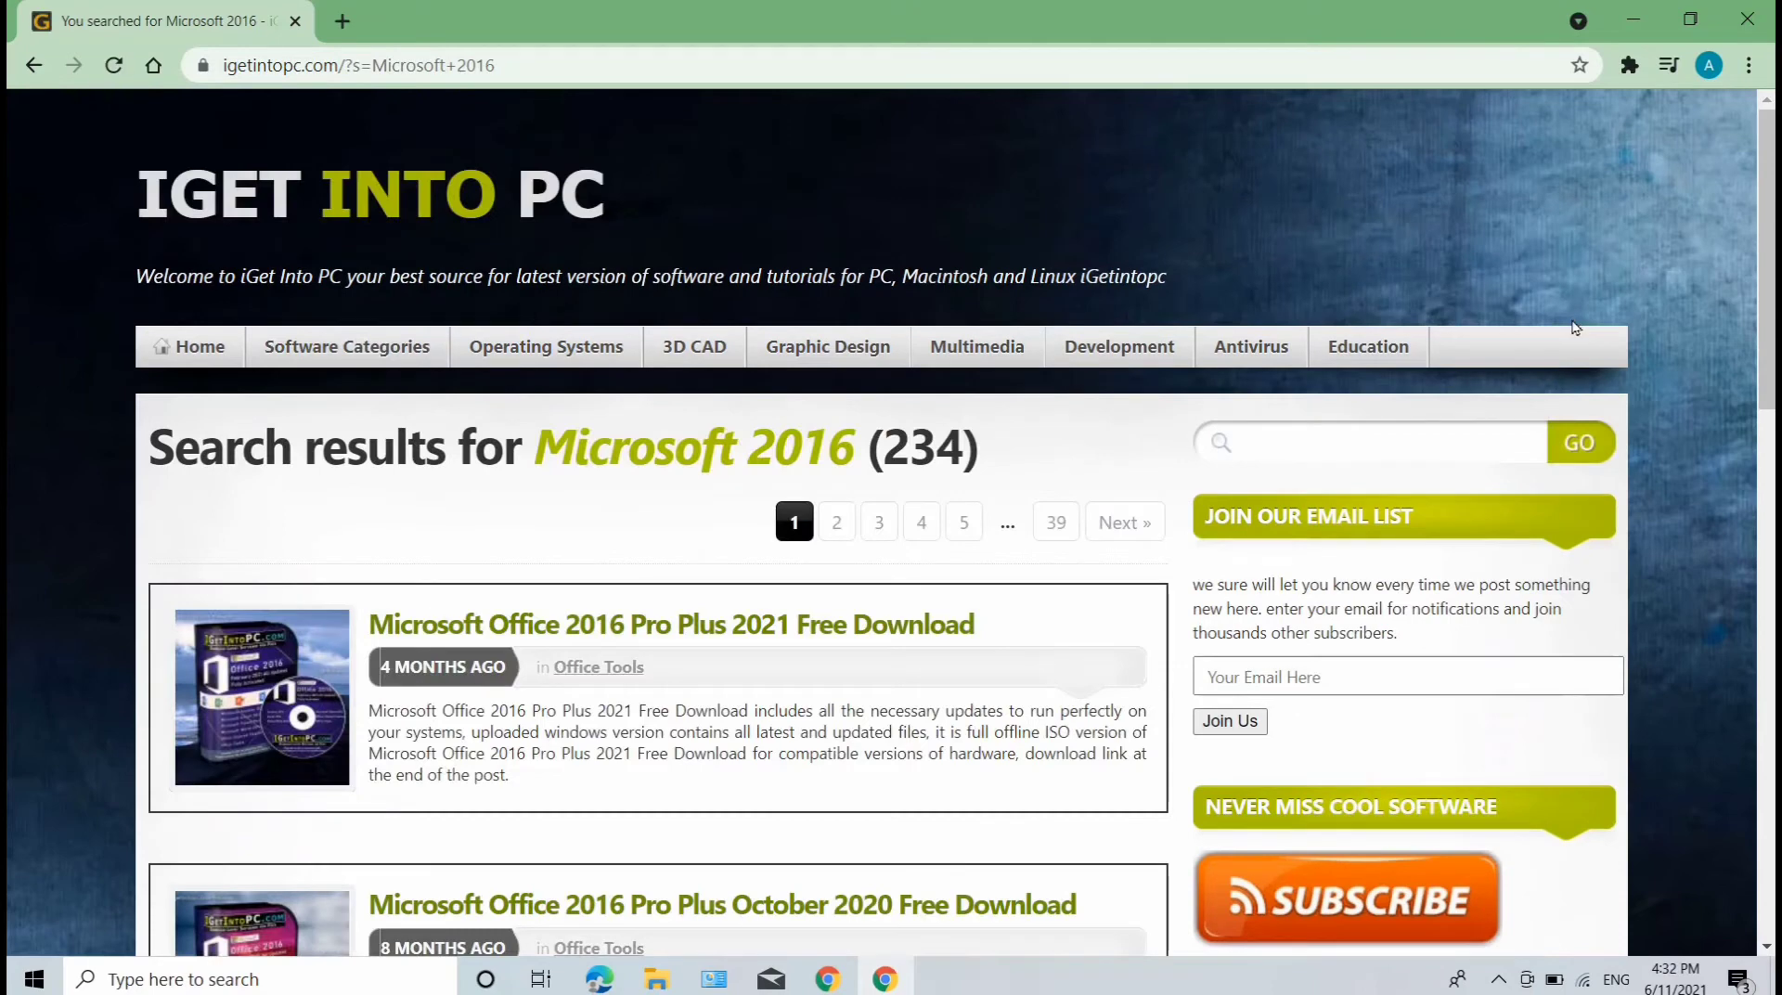
- Open the Microsoft Office 2016 Pro Plus 2021 Free Download post and request the download of its 64bit version
scroll(538, 501, "down", 1)
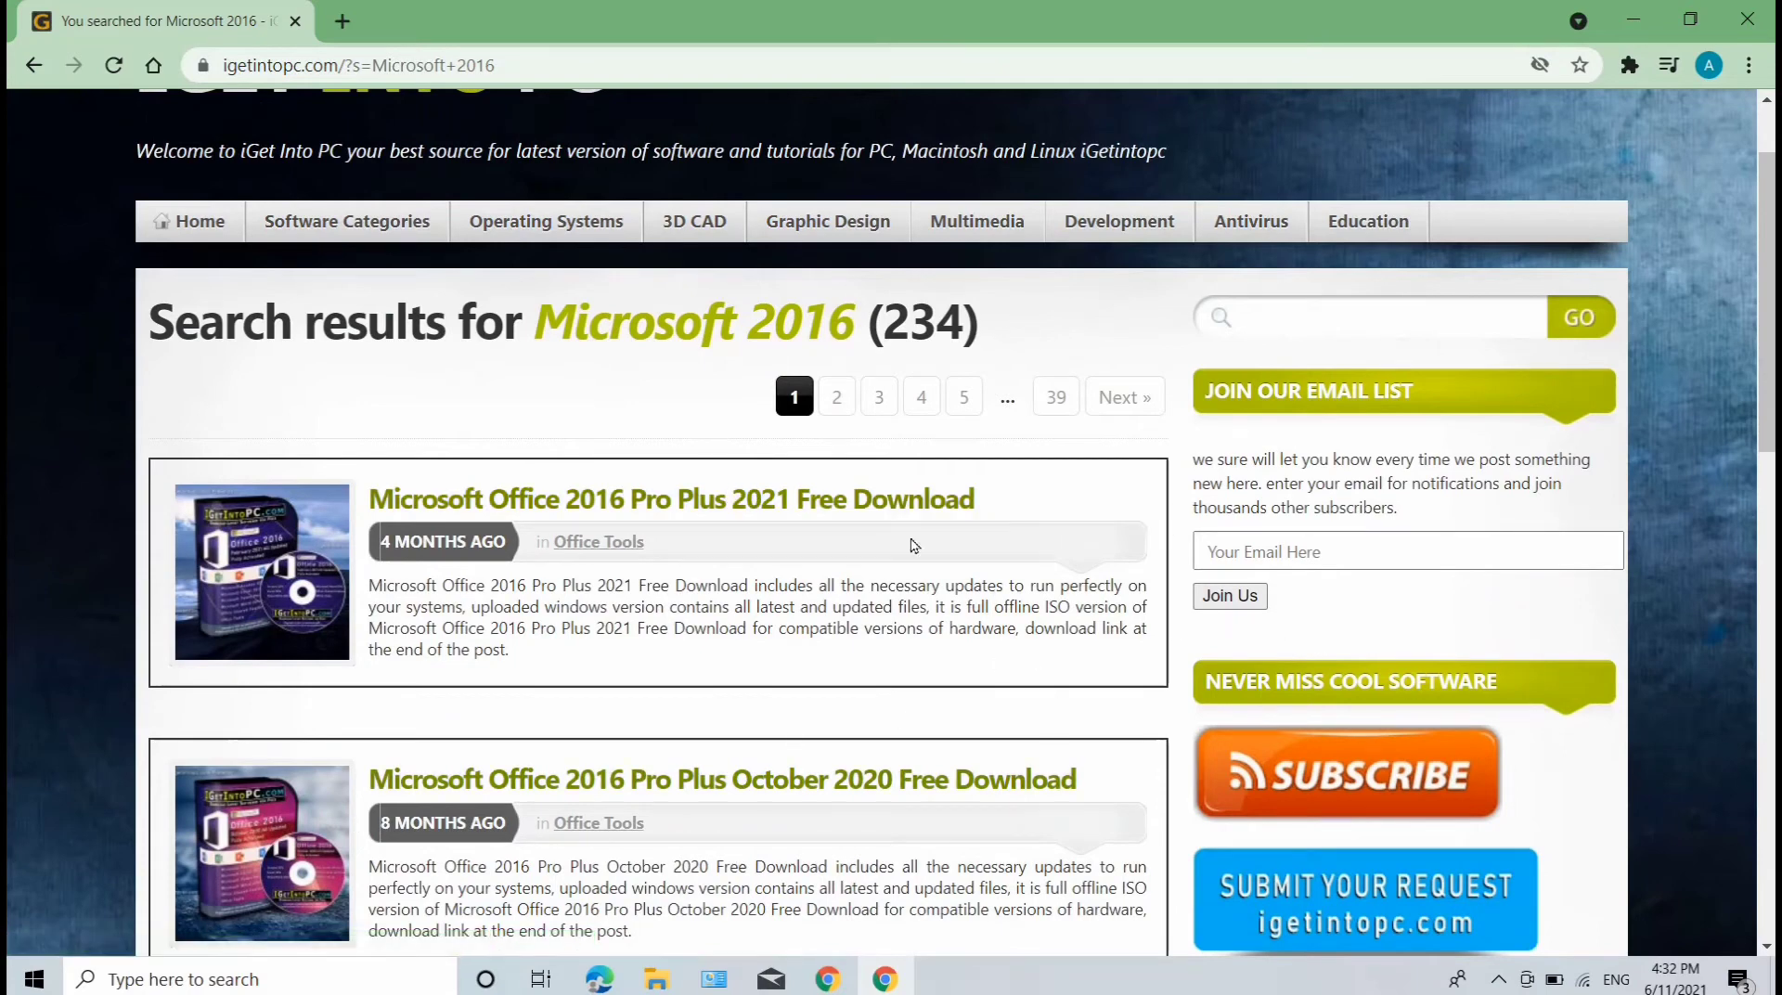
left_click(796, 501)
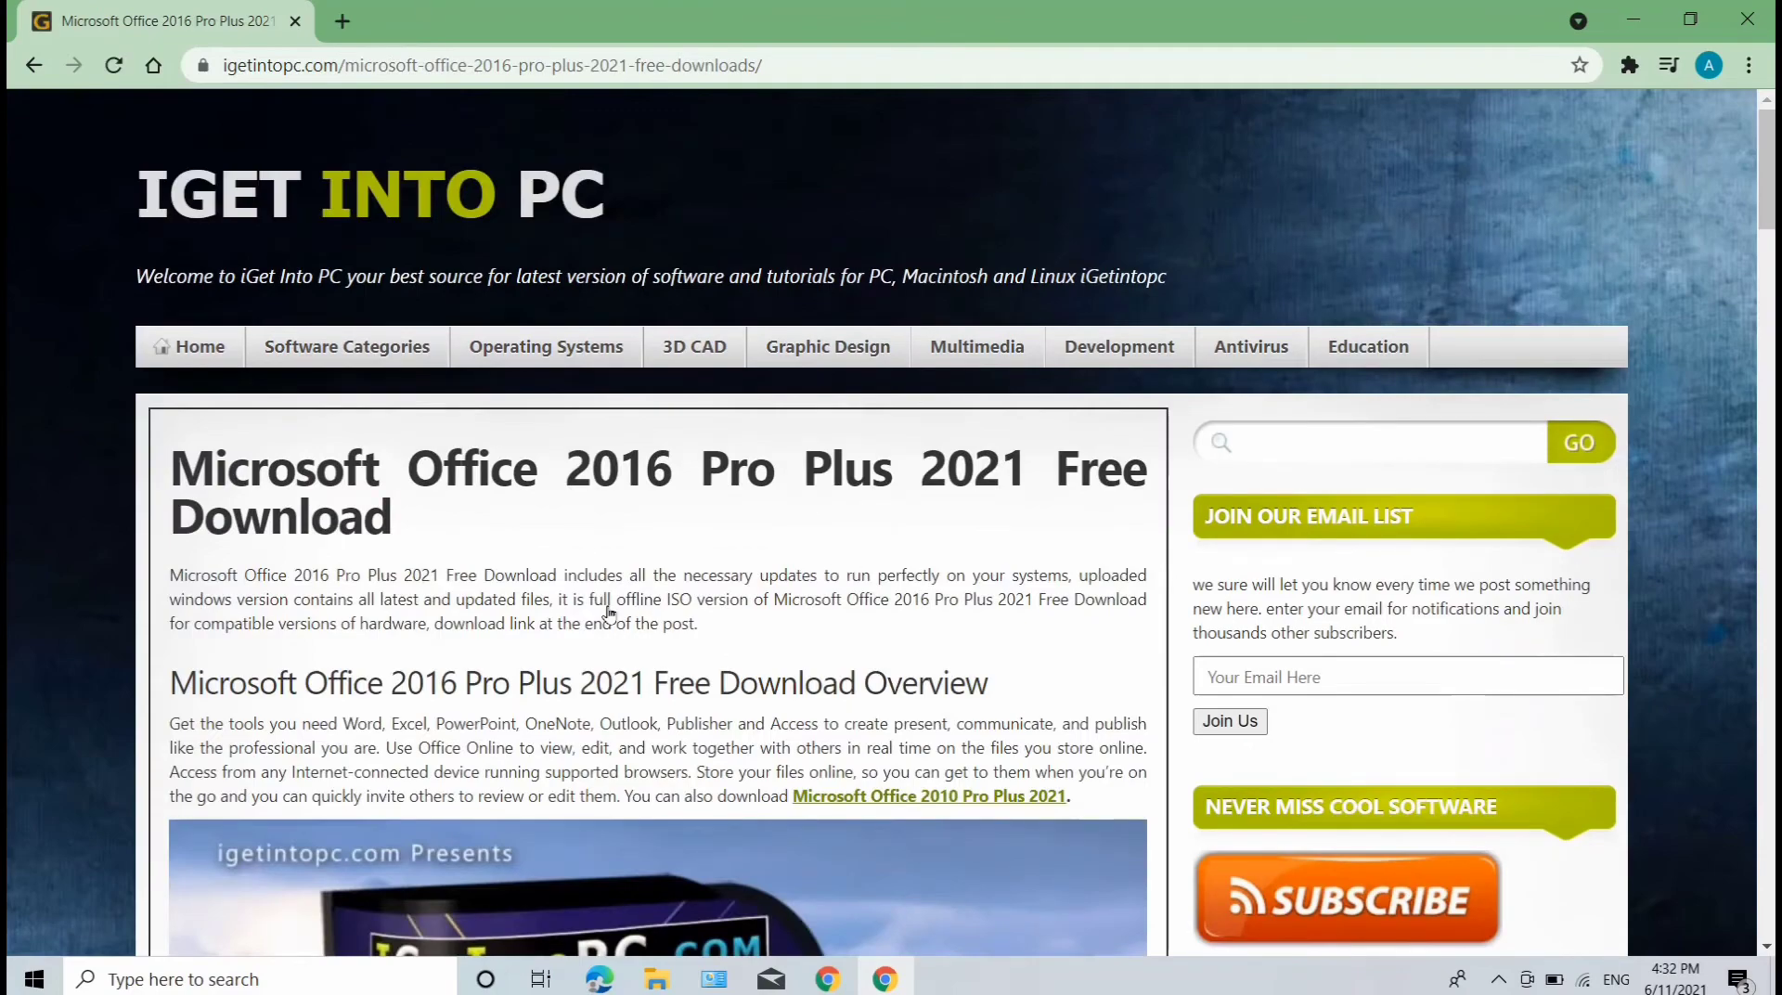
scroll(612, 617, "down", 7)
scroll(640, 715, "down", 14)
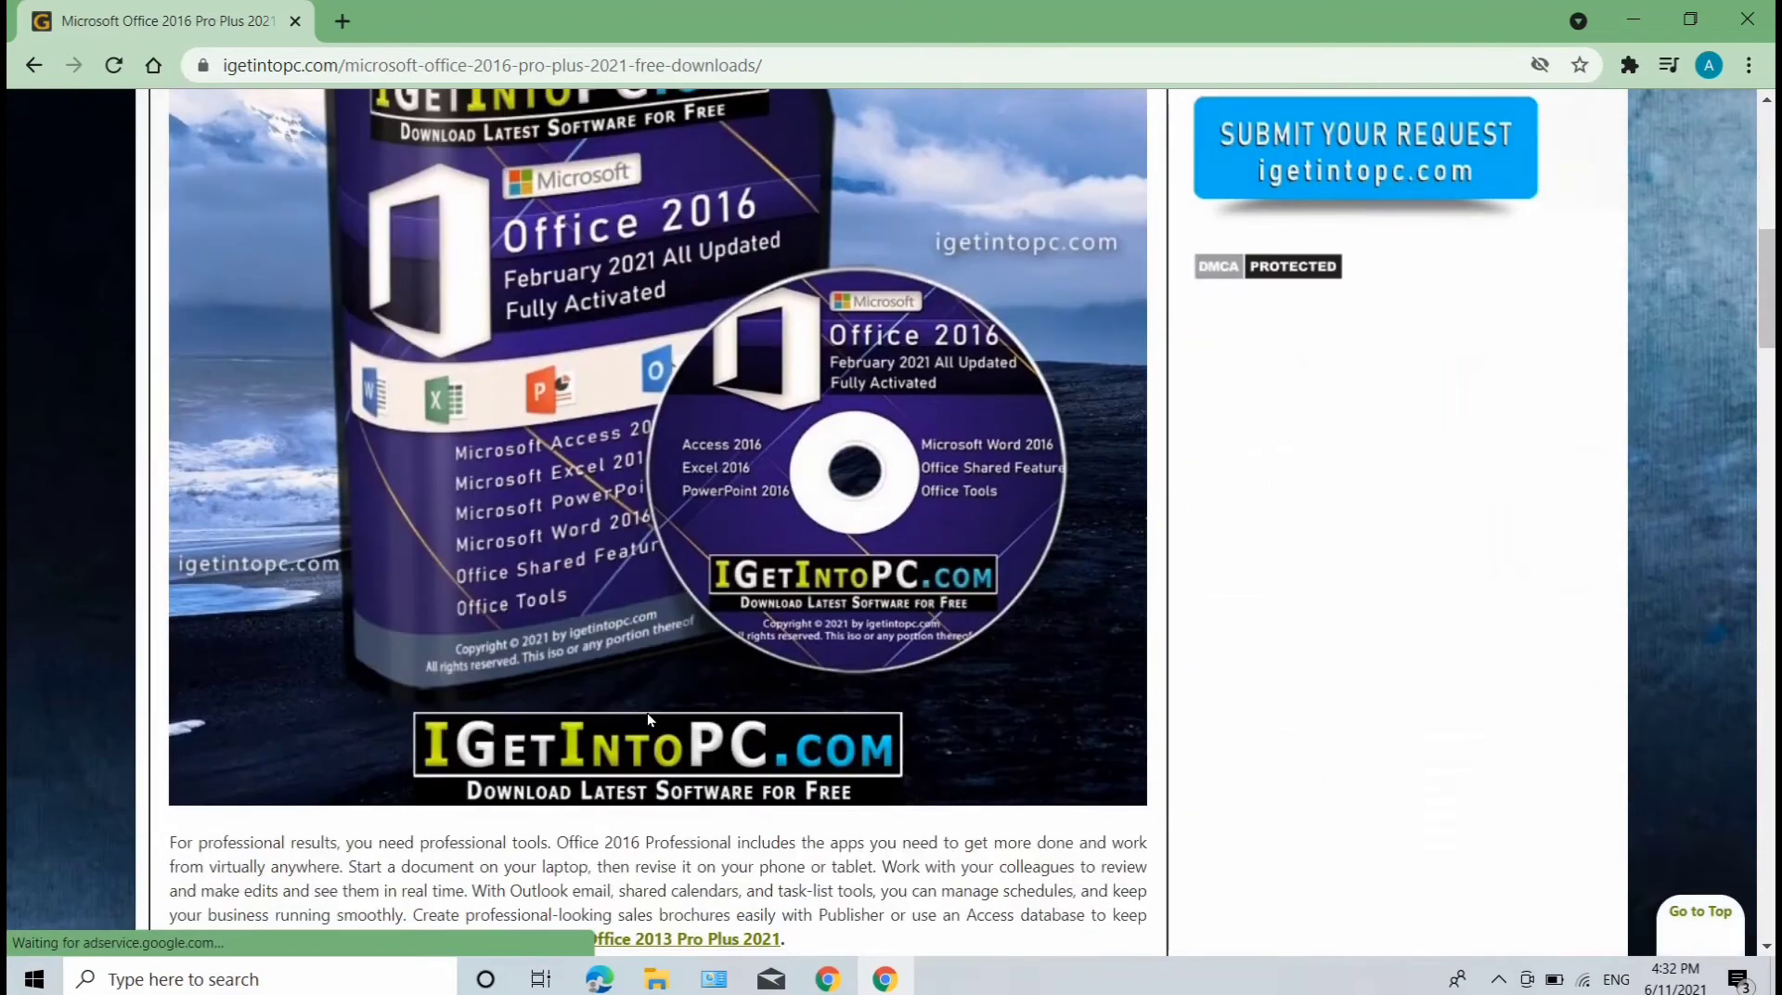
scroll(653, 718, "down", 13)
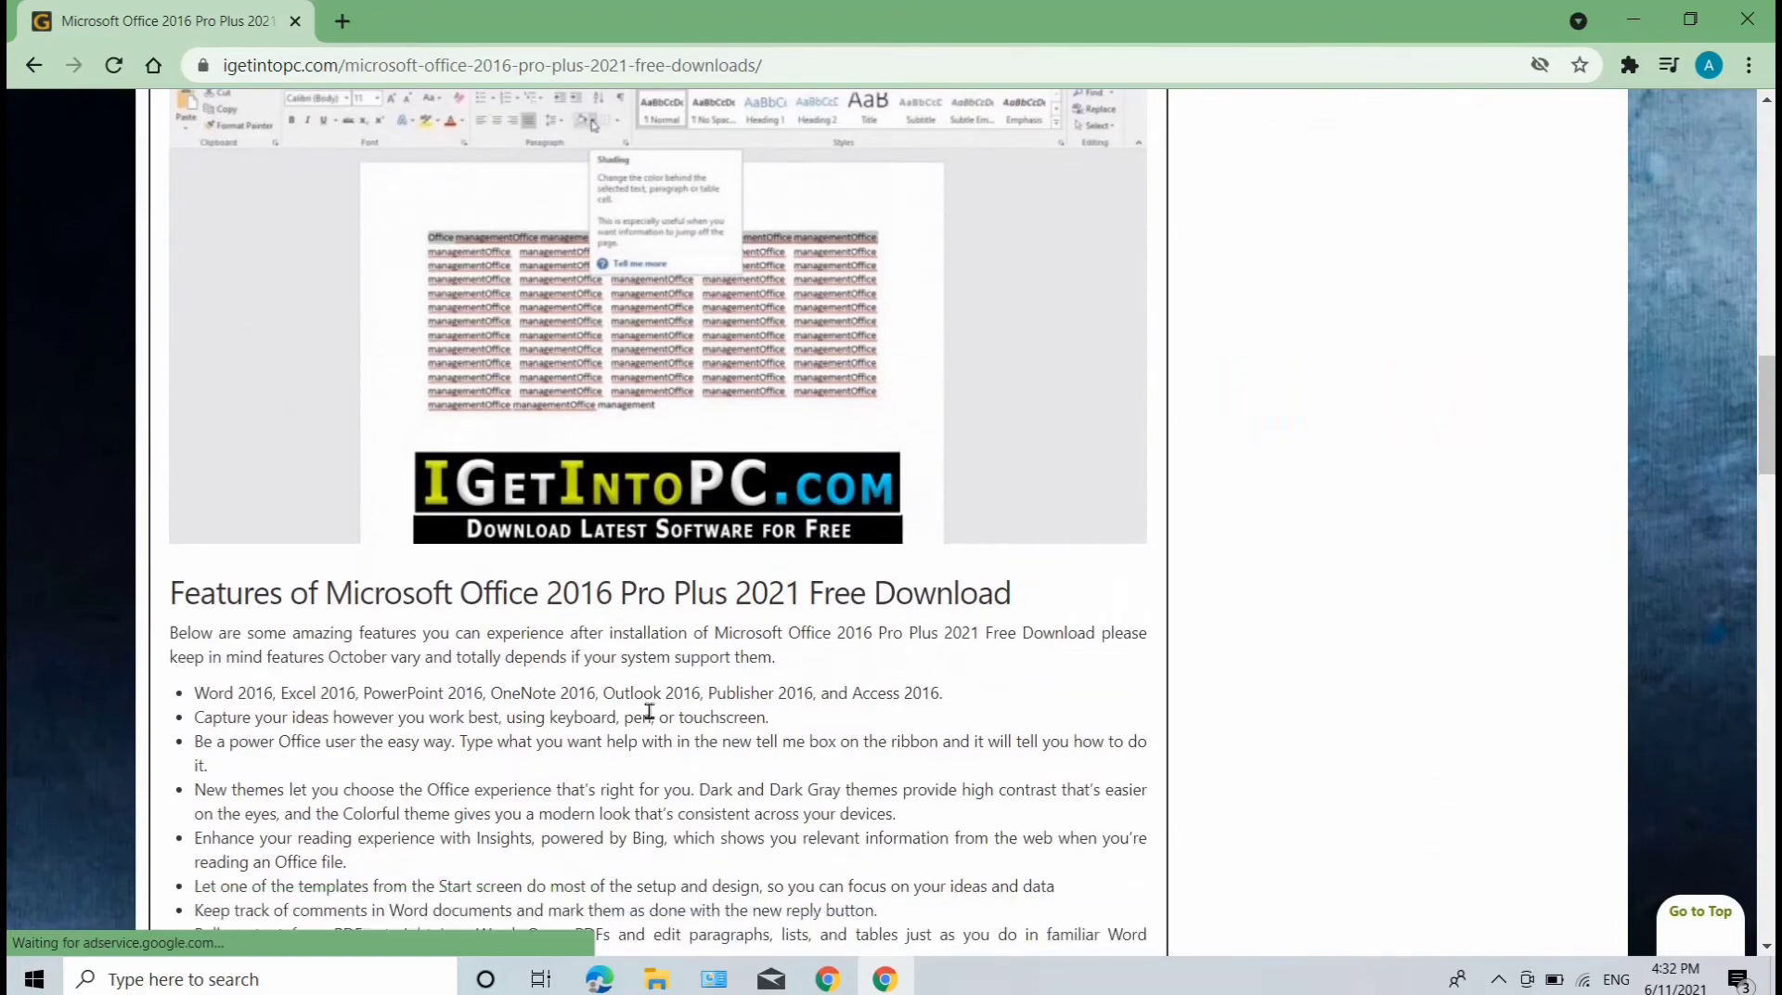
scroll(653, 715, "down", 9)
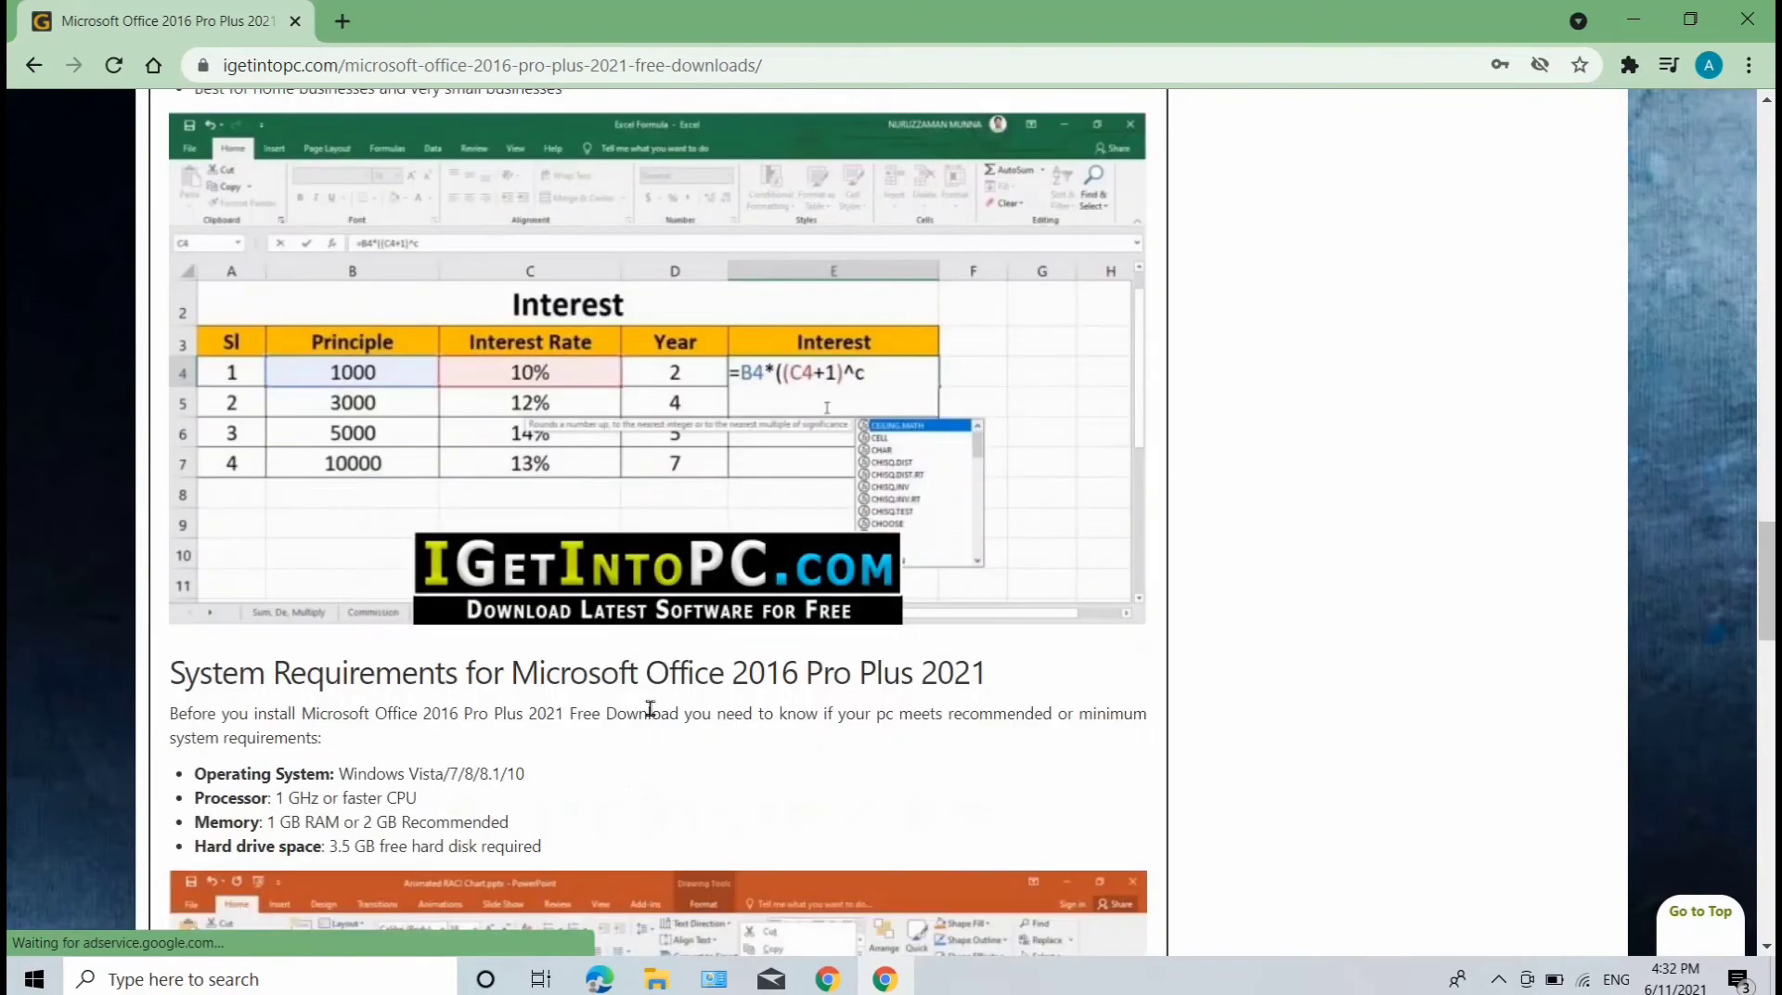
scroll(654, 713, "down", 8)
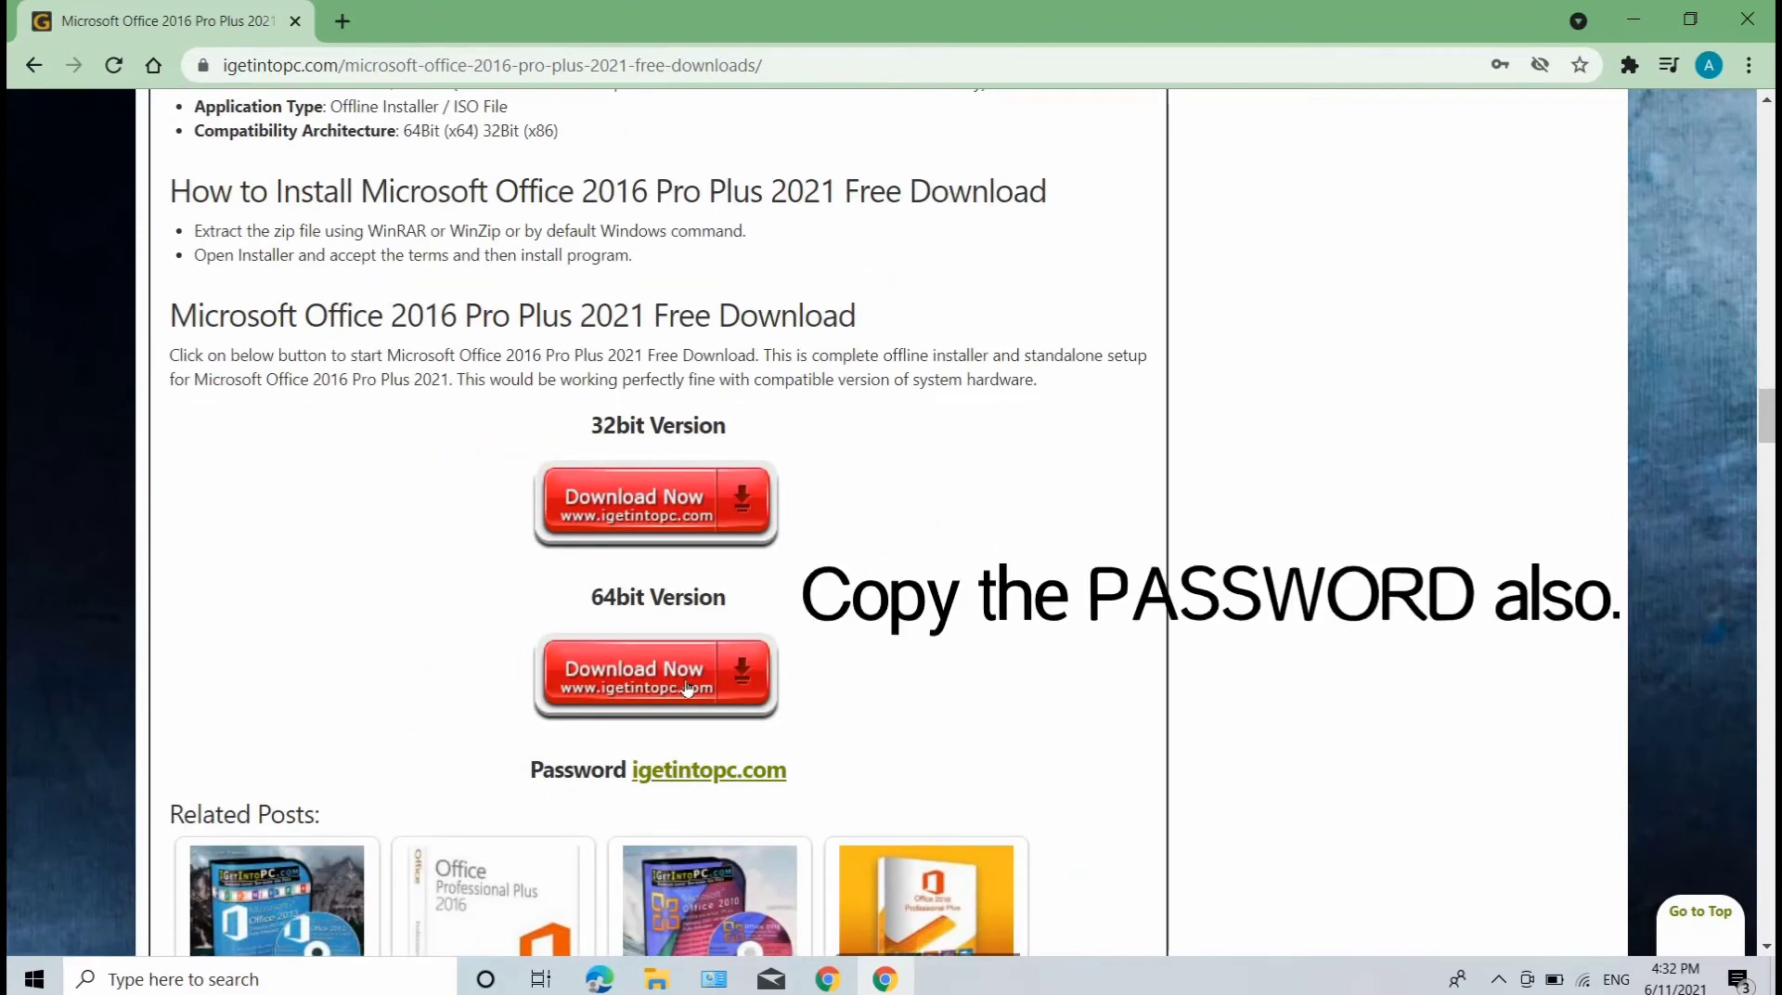
left_click(631, 687)
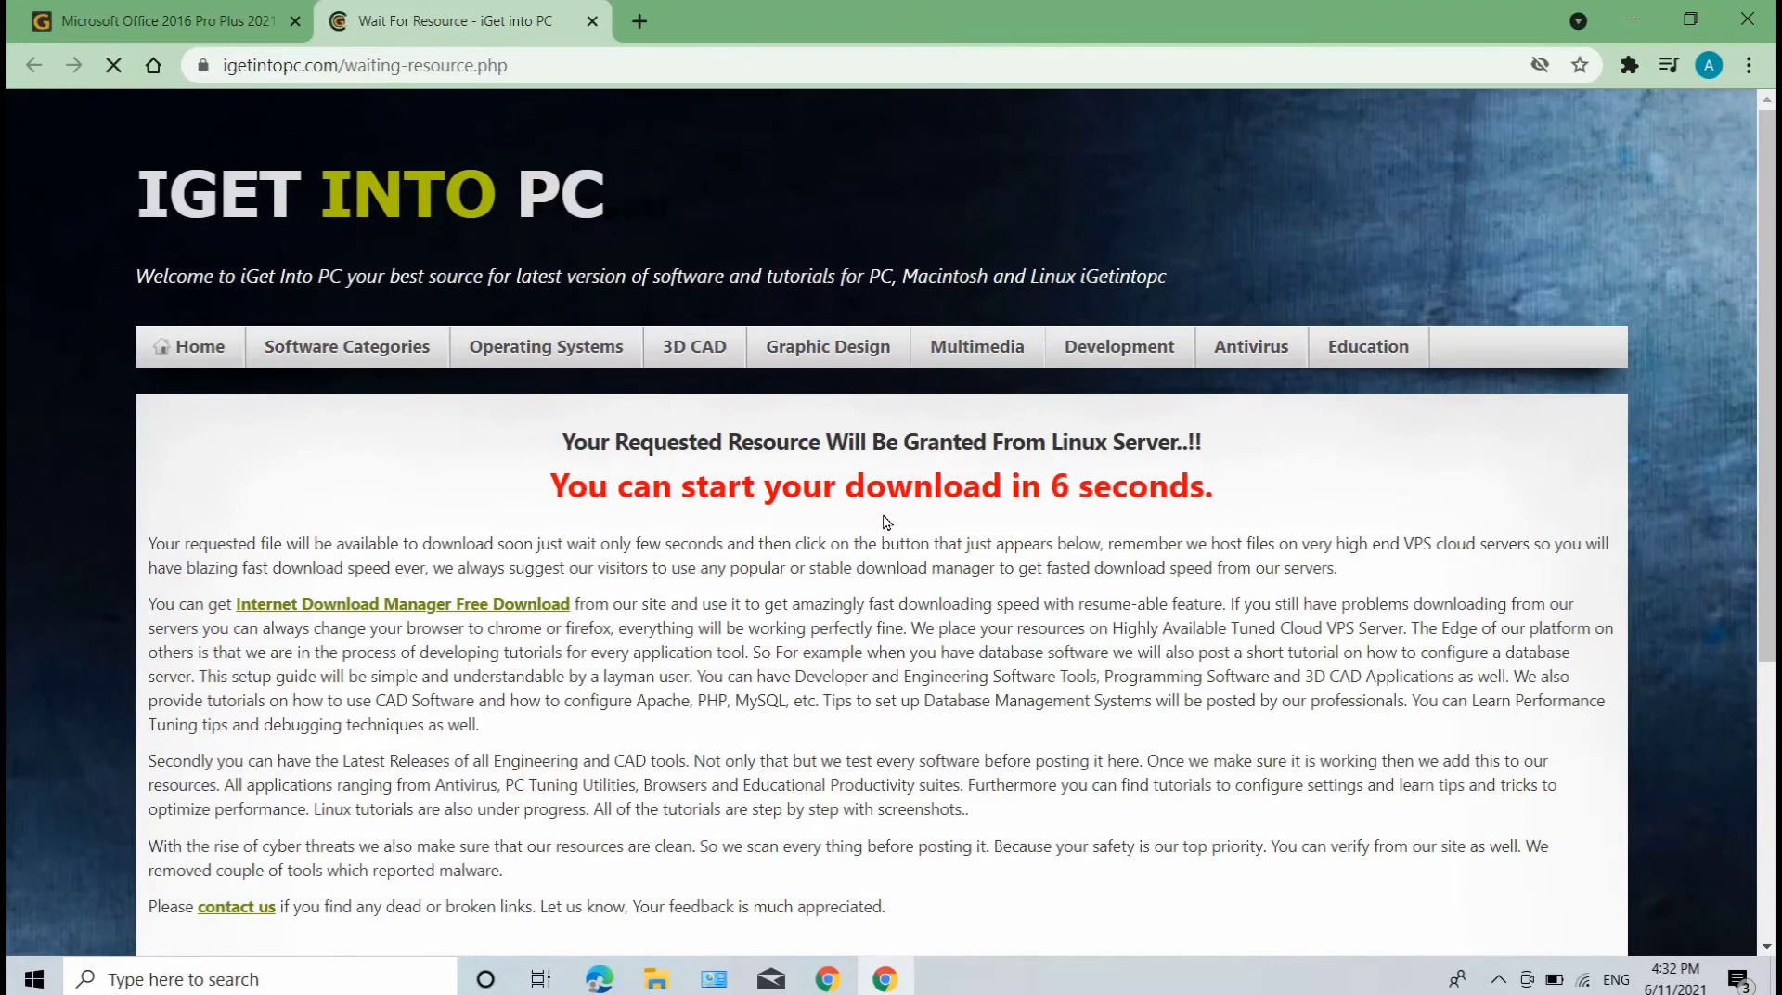
- Return to the Office 2016 post and copy the archive password given below the download links
left_click(183, 18)
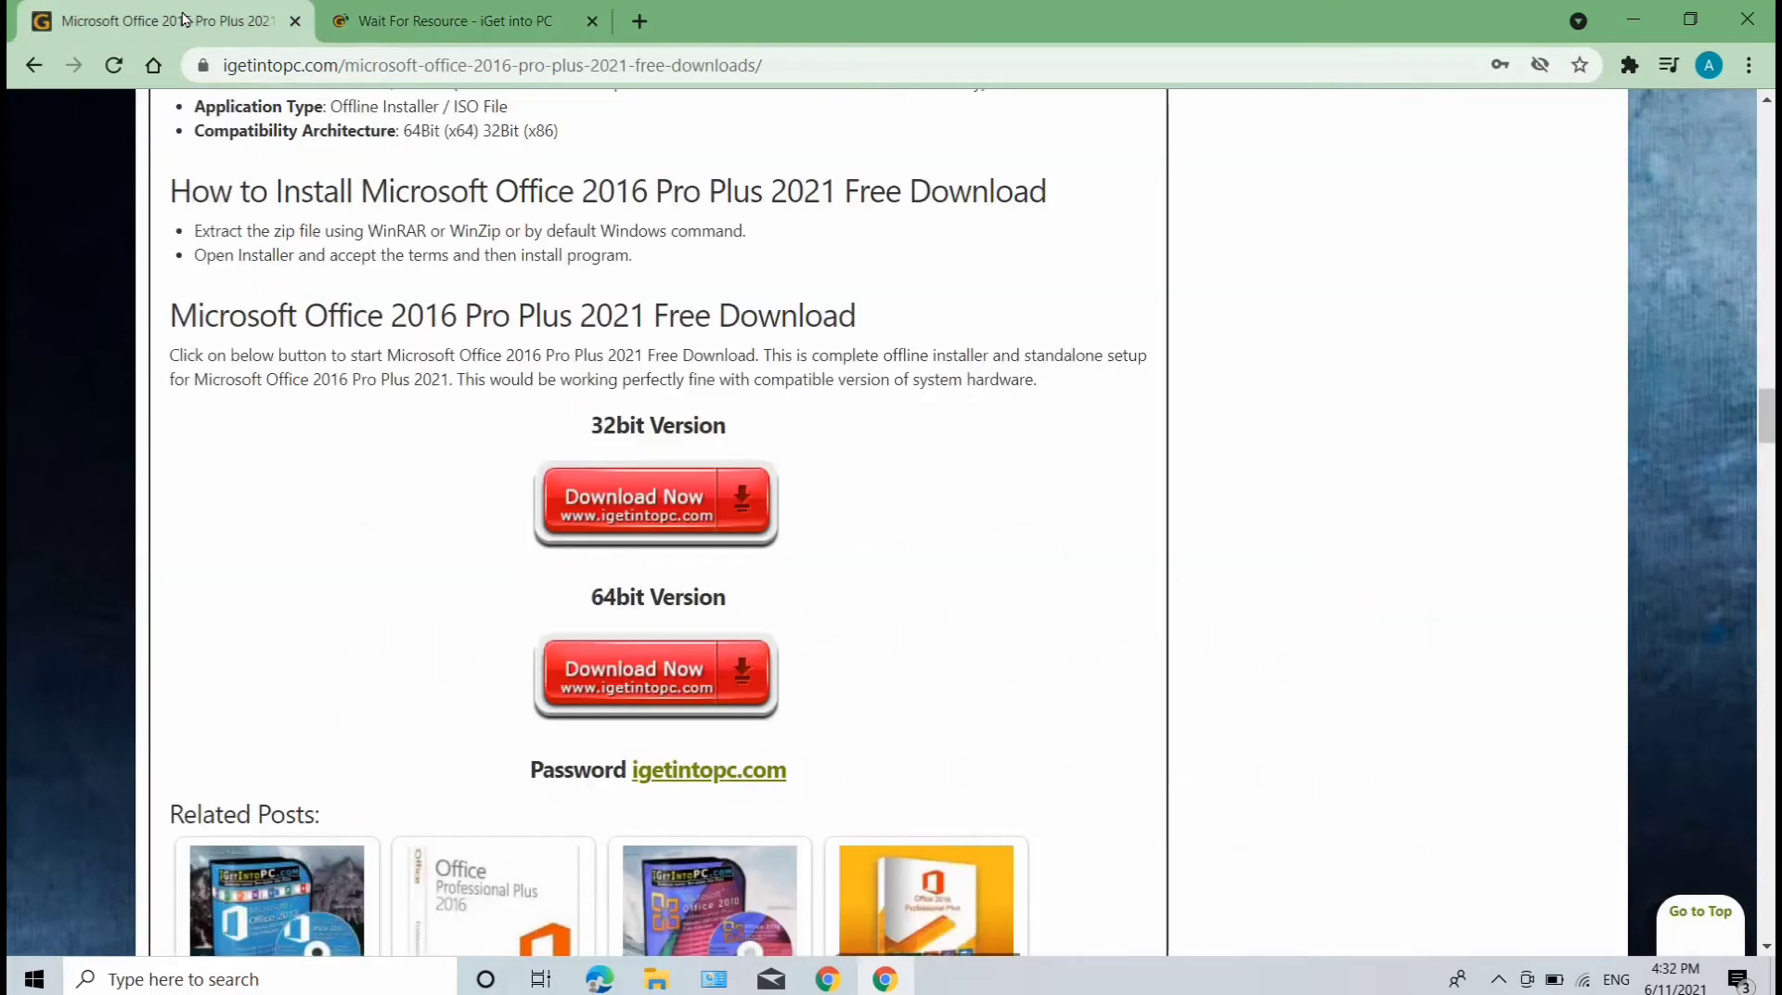
scroll(809, 372, "down", 3)
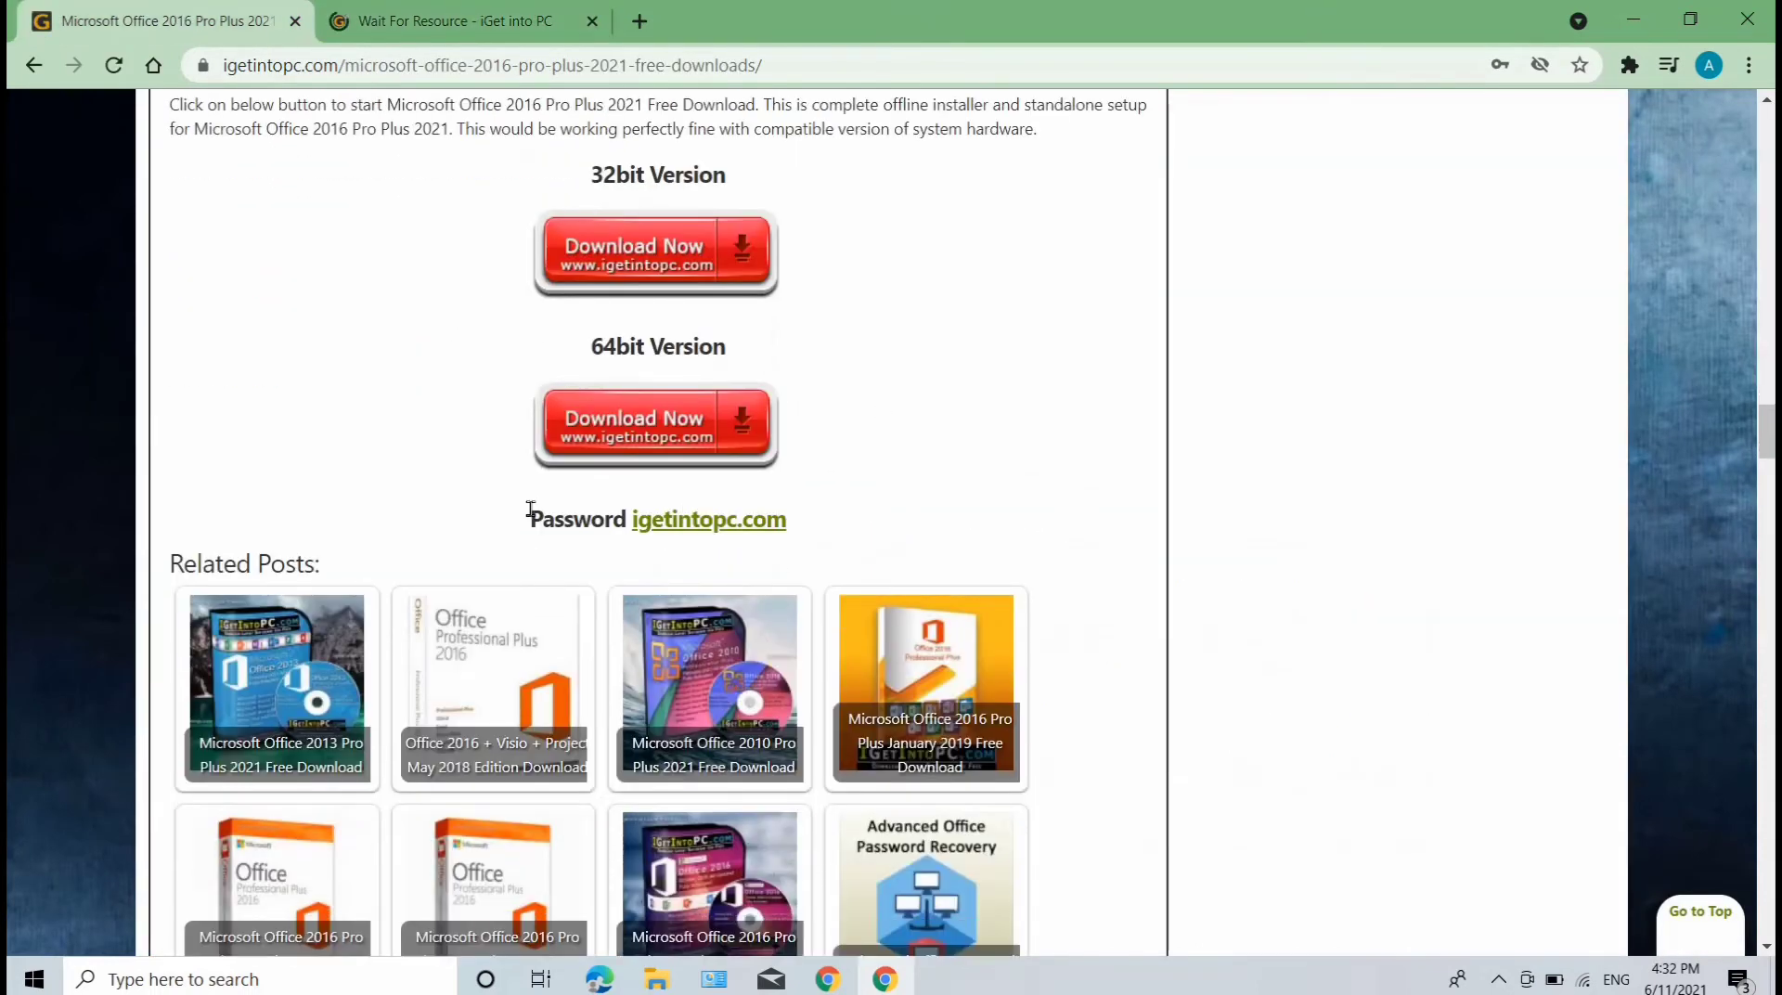
left_click_drag(532, 516, 811, 522)
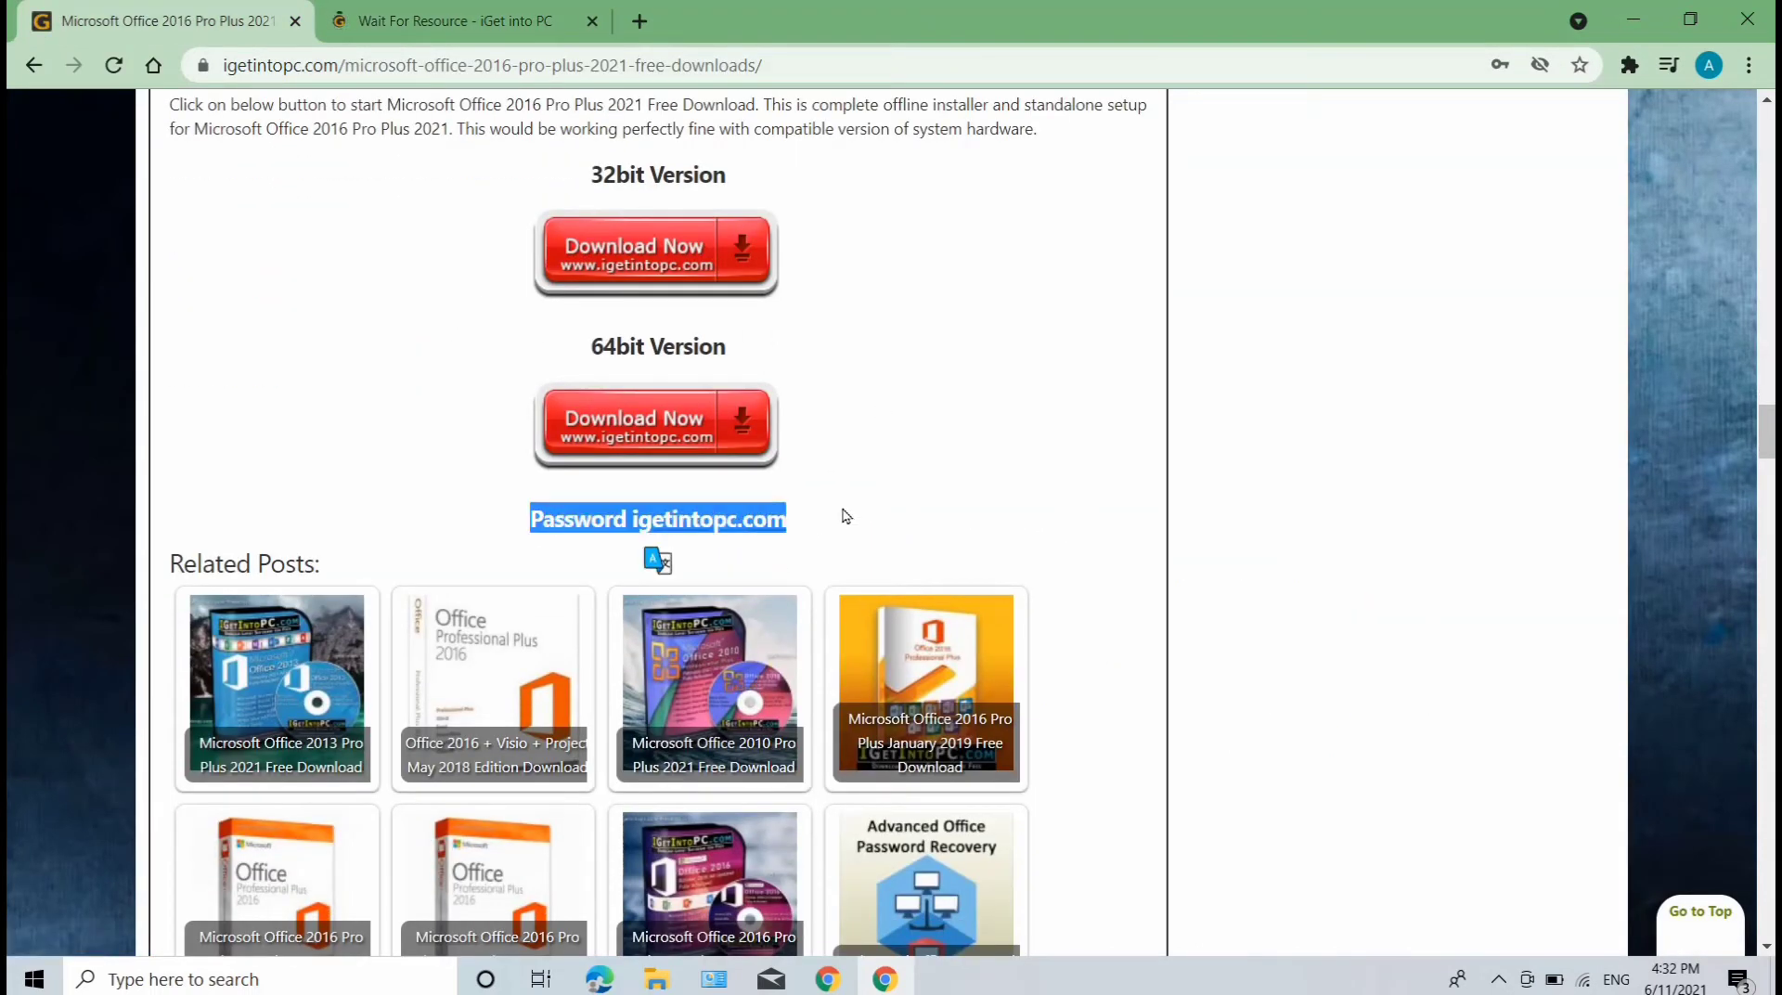
left_click(842, 515)
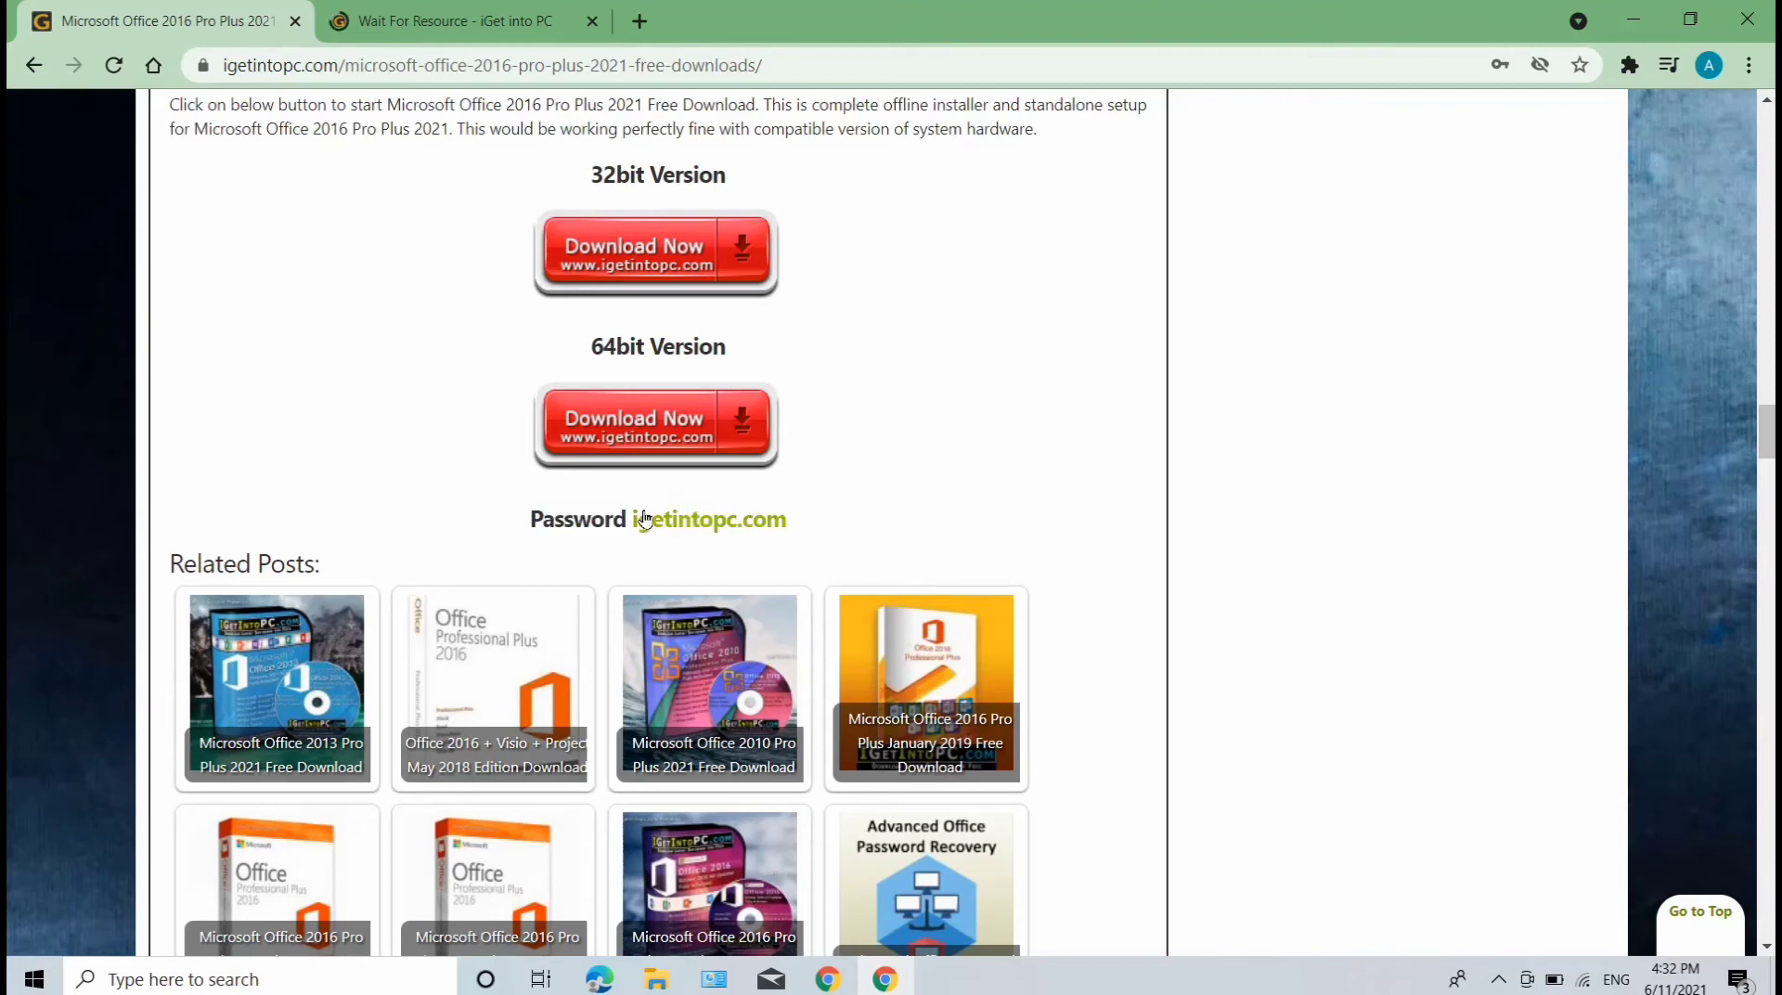
left_click_drag(629, 513, 785, 521)
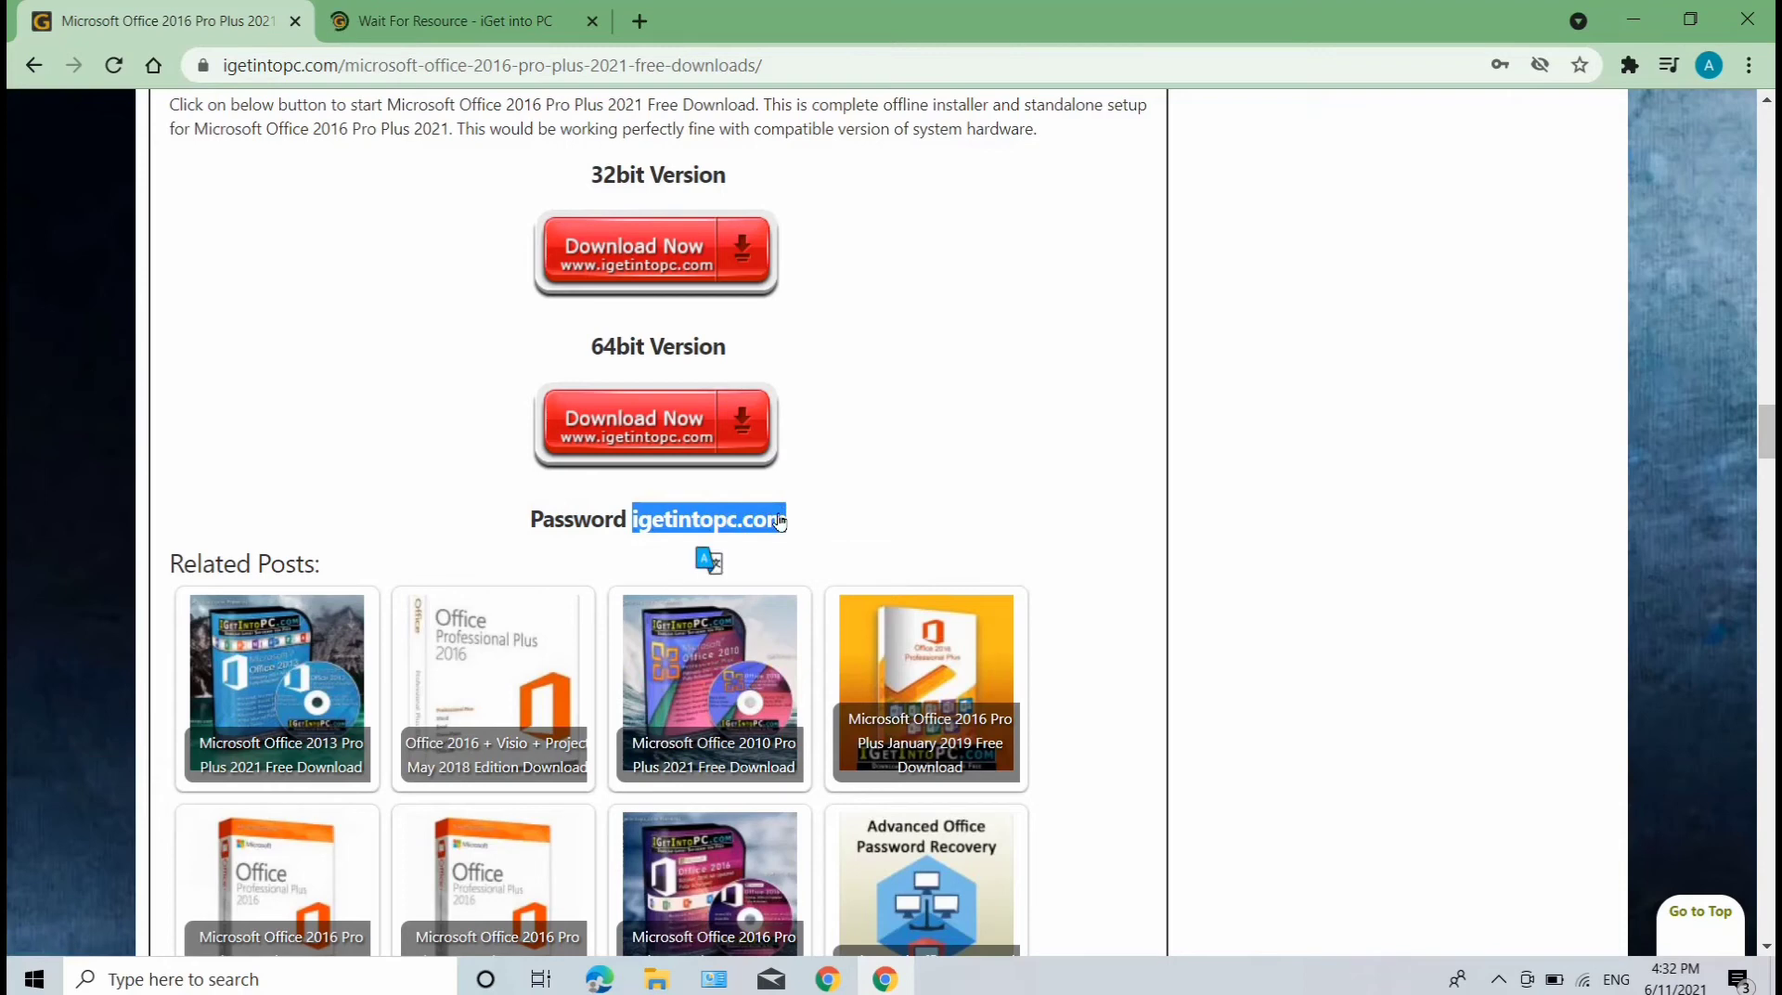
right_click(785, 520)
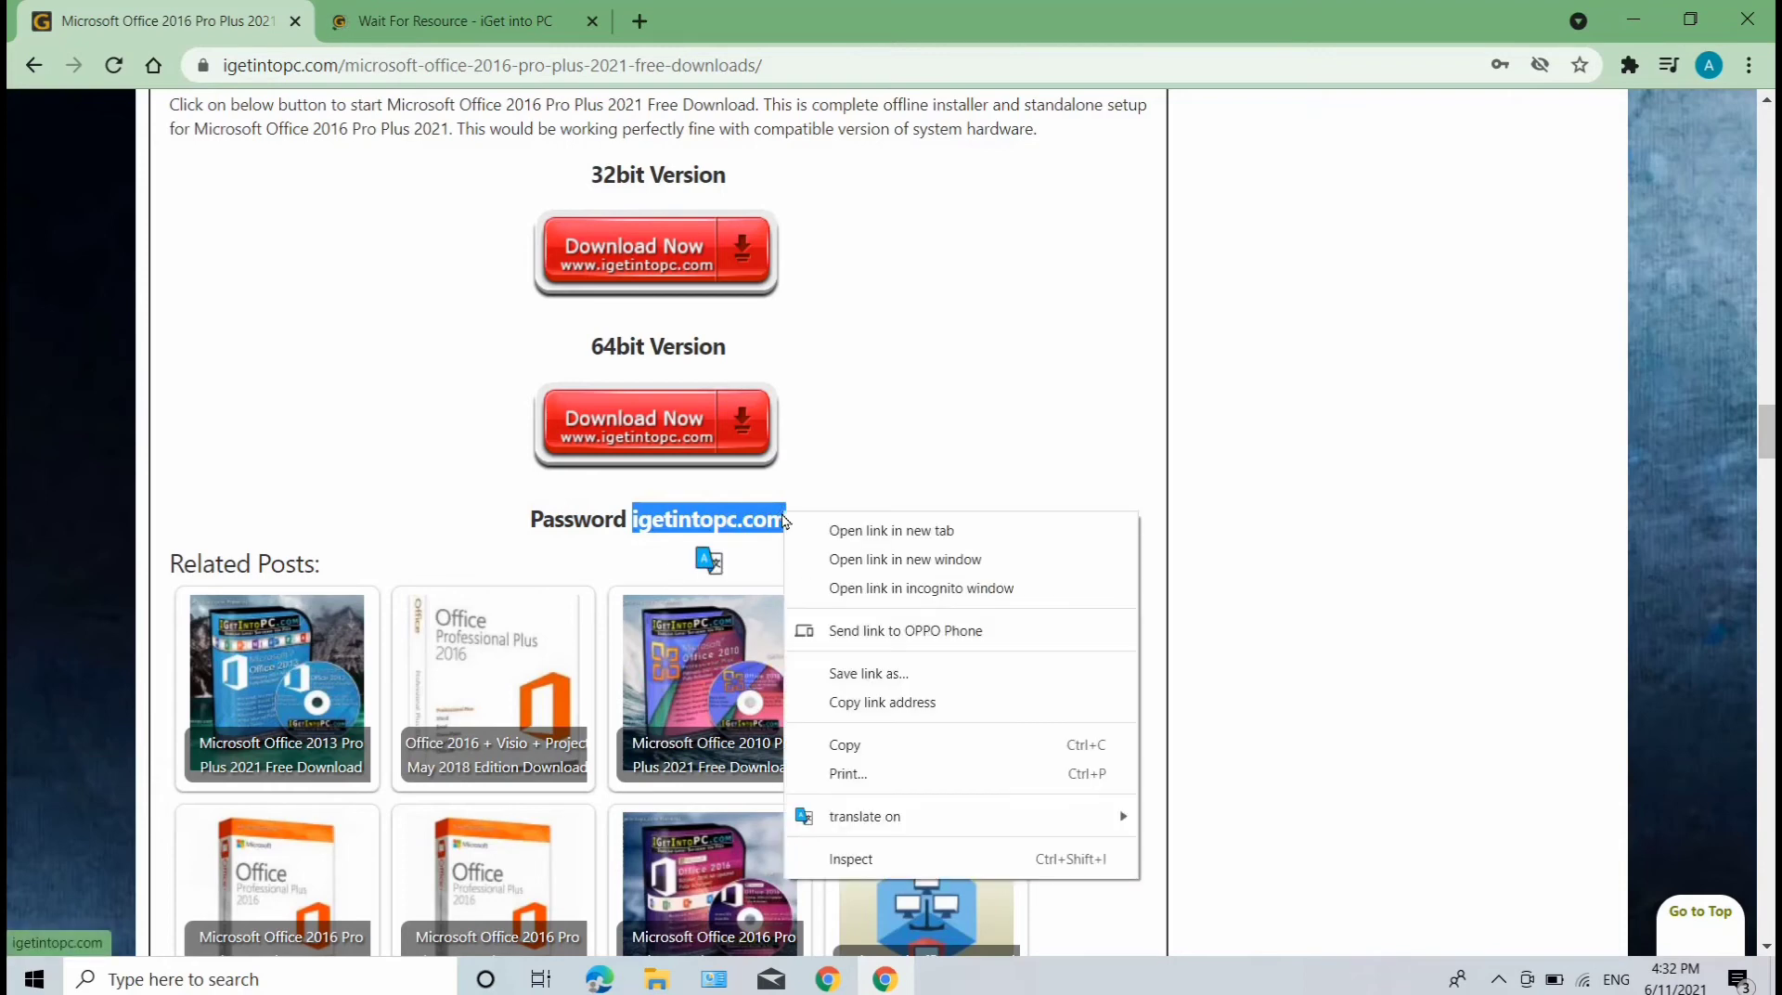
left_click(840, 742)
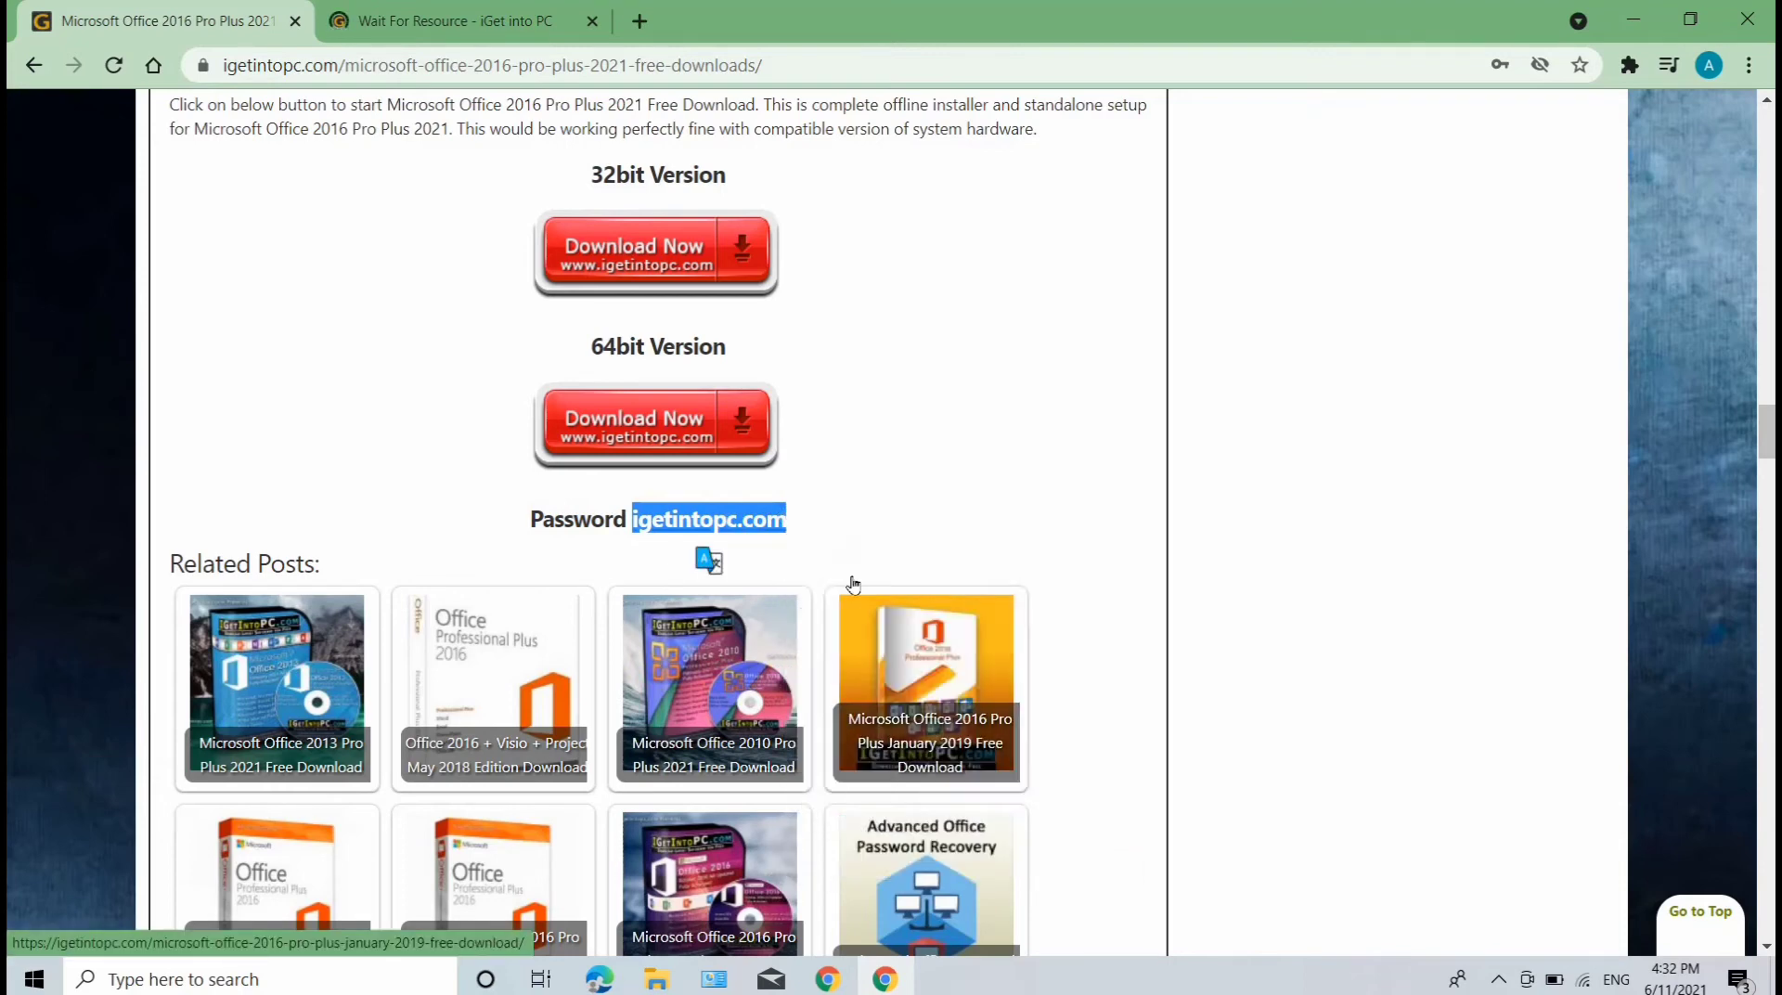
left_click(840, 494)
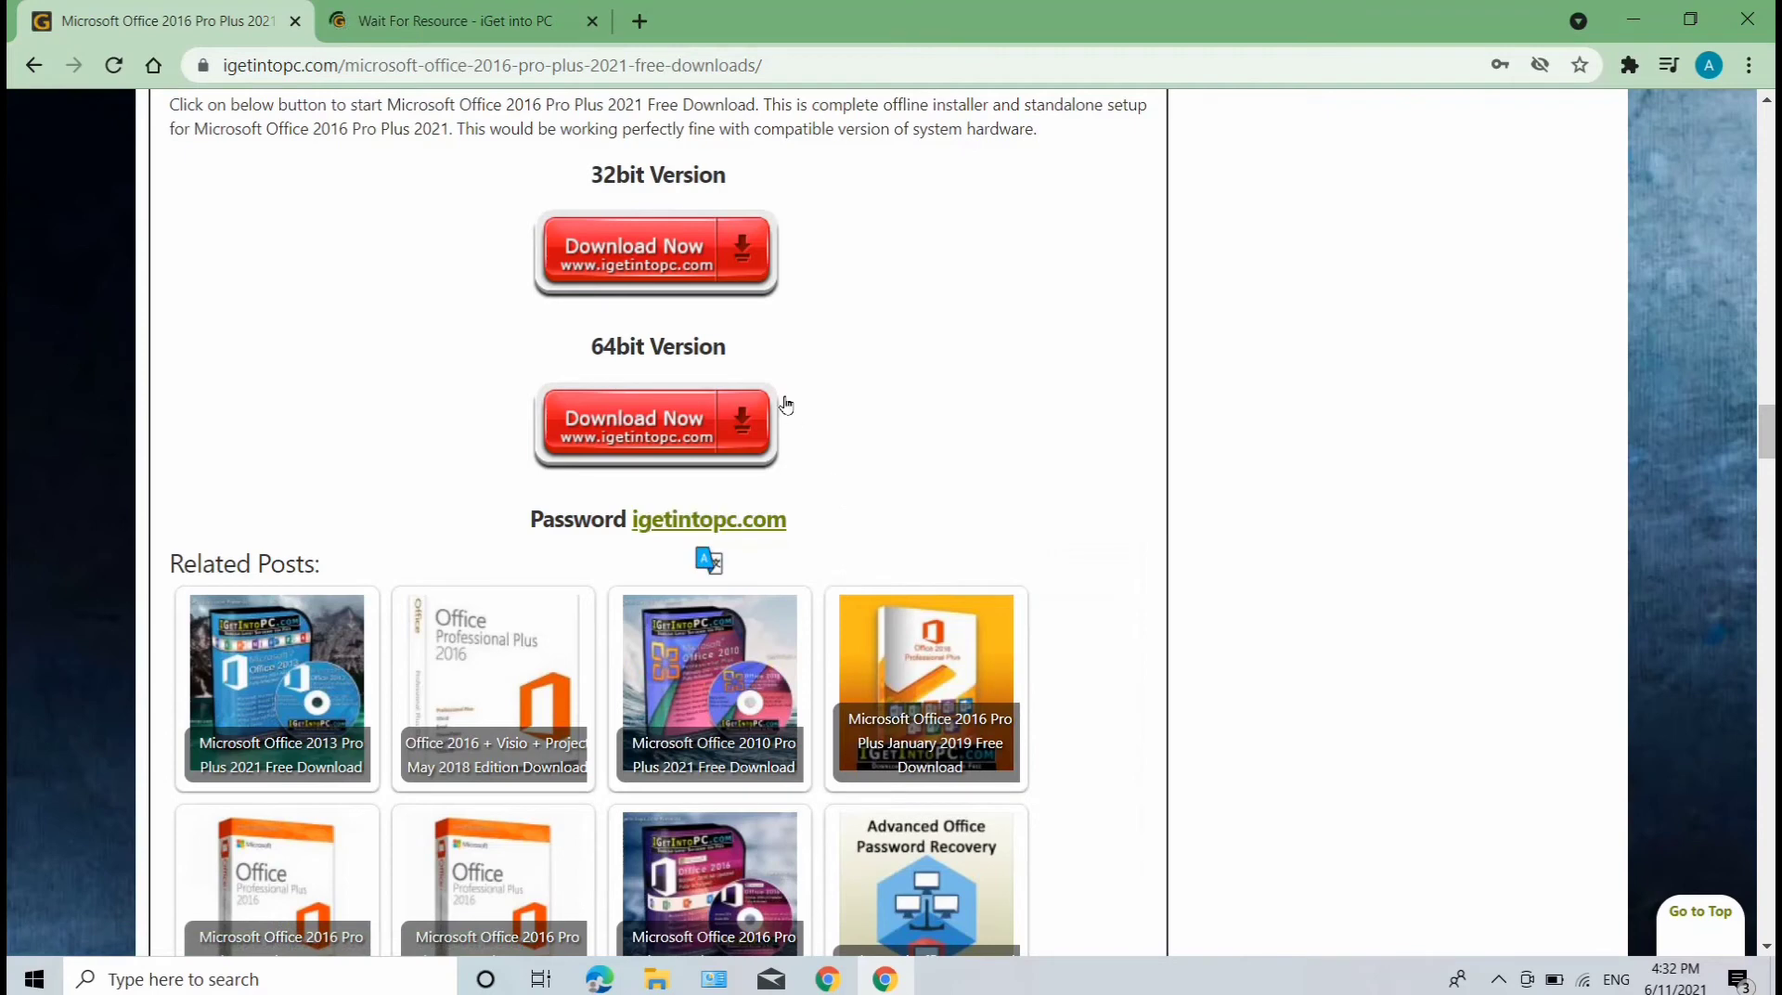
- Start the Office 2016 file download from the waiting page and send the form despite the insecure connection
left_click(442, 16)
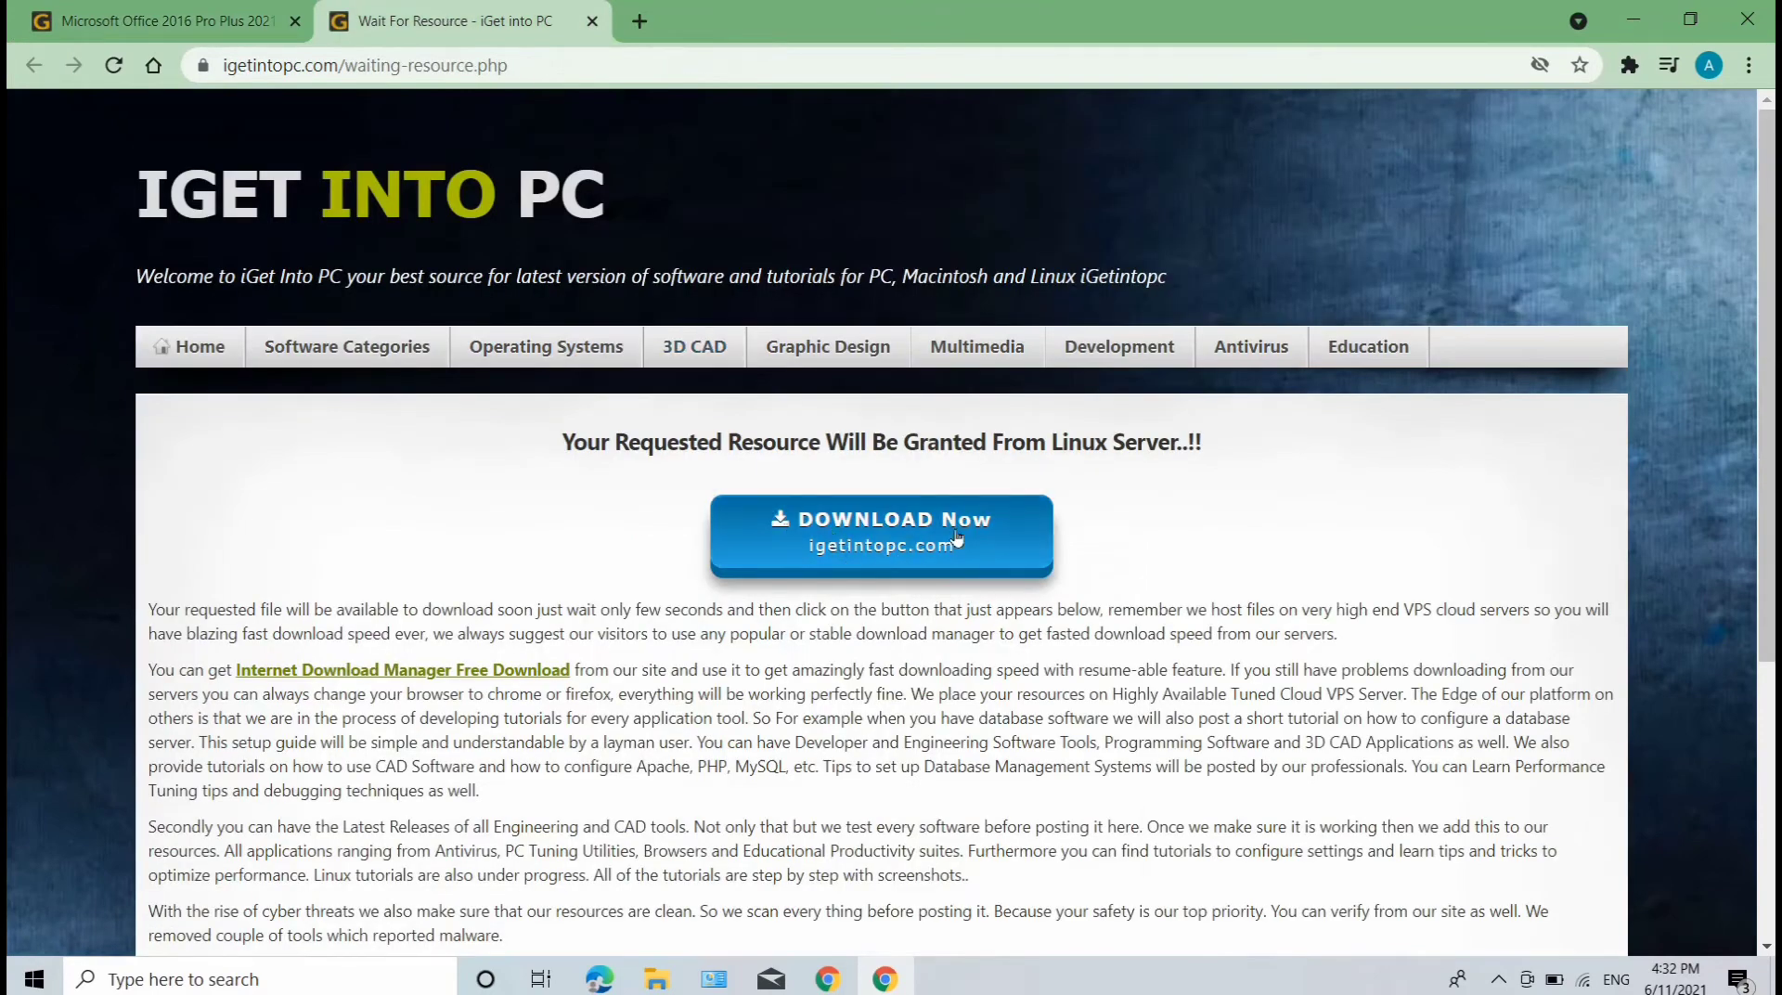
left_click(889, 532)
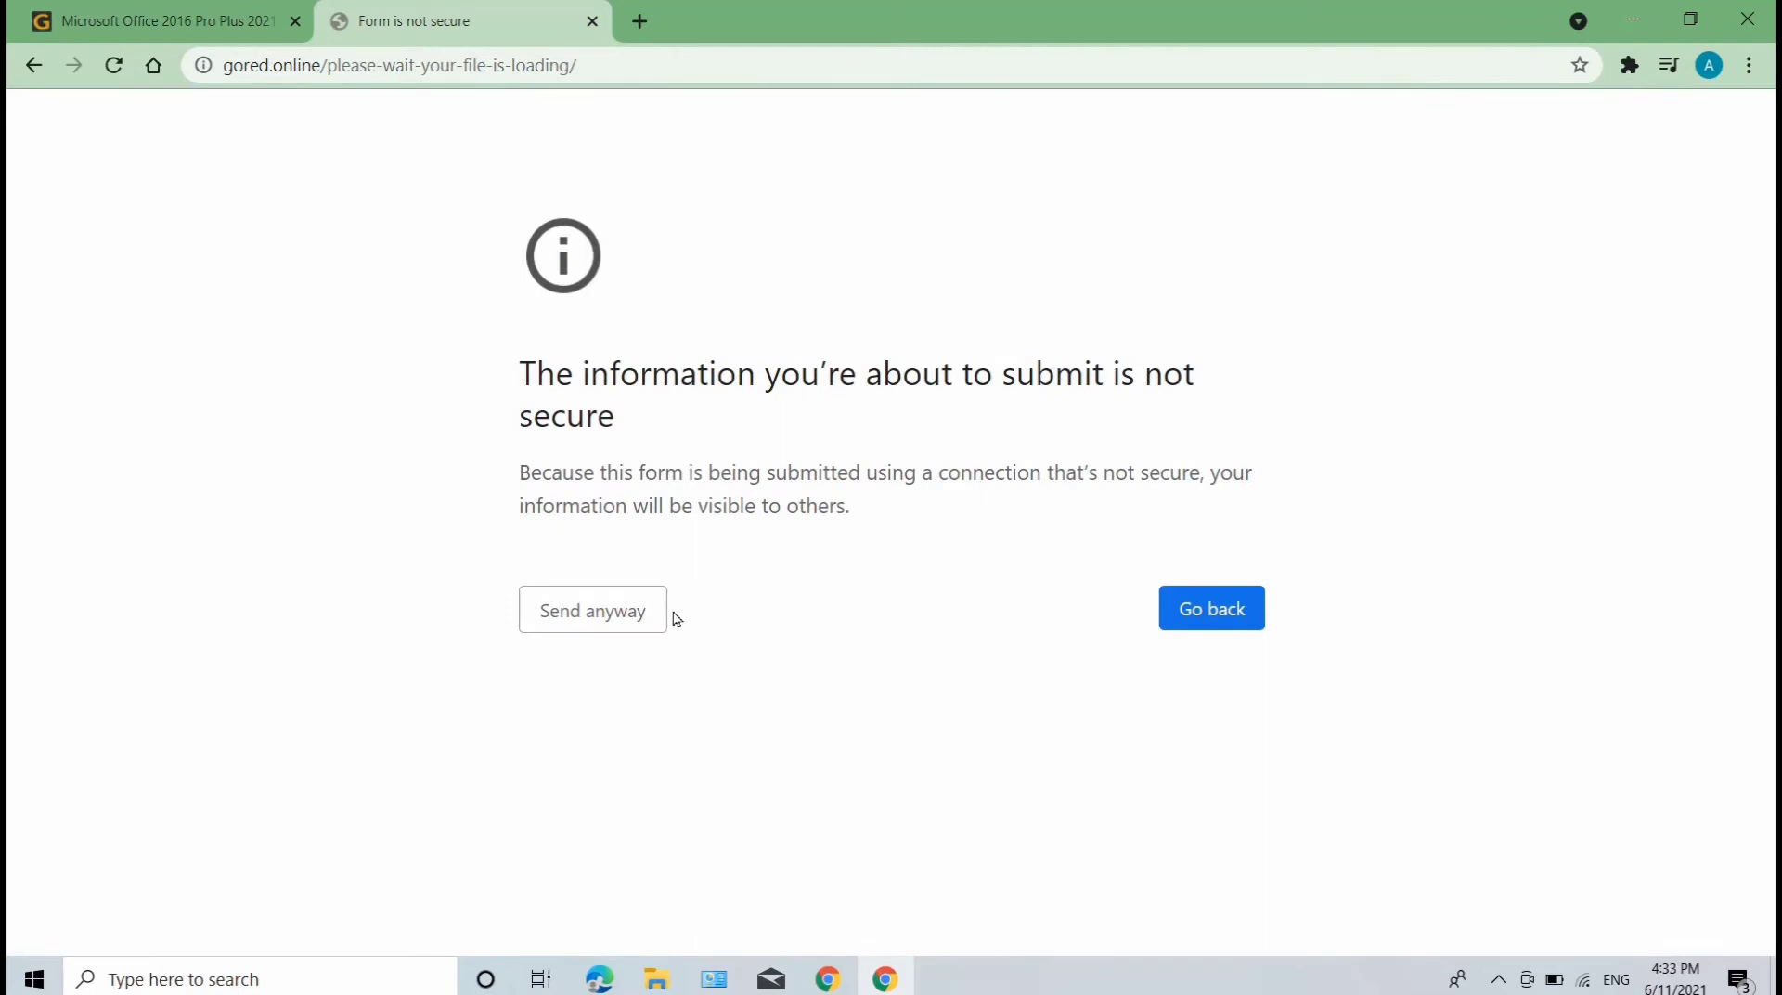
left_click(606, 620)
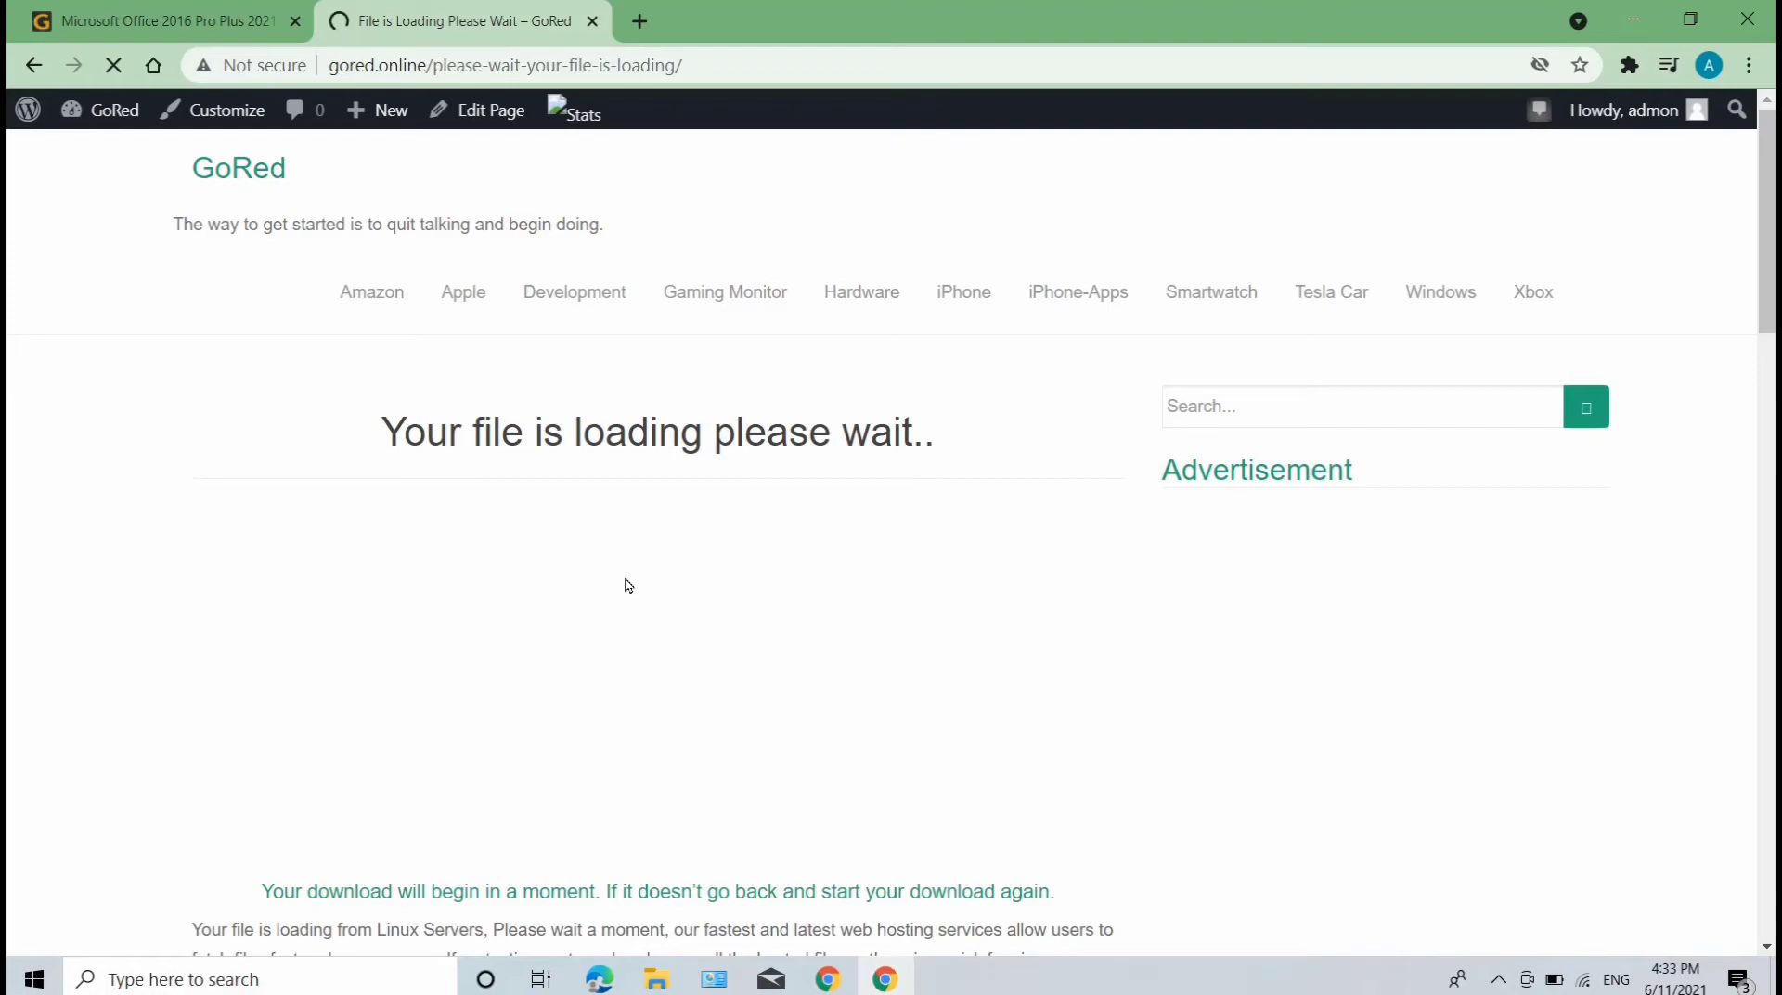
scroll(628, 585, "down", 10)
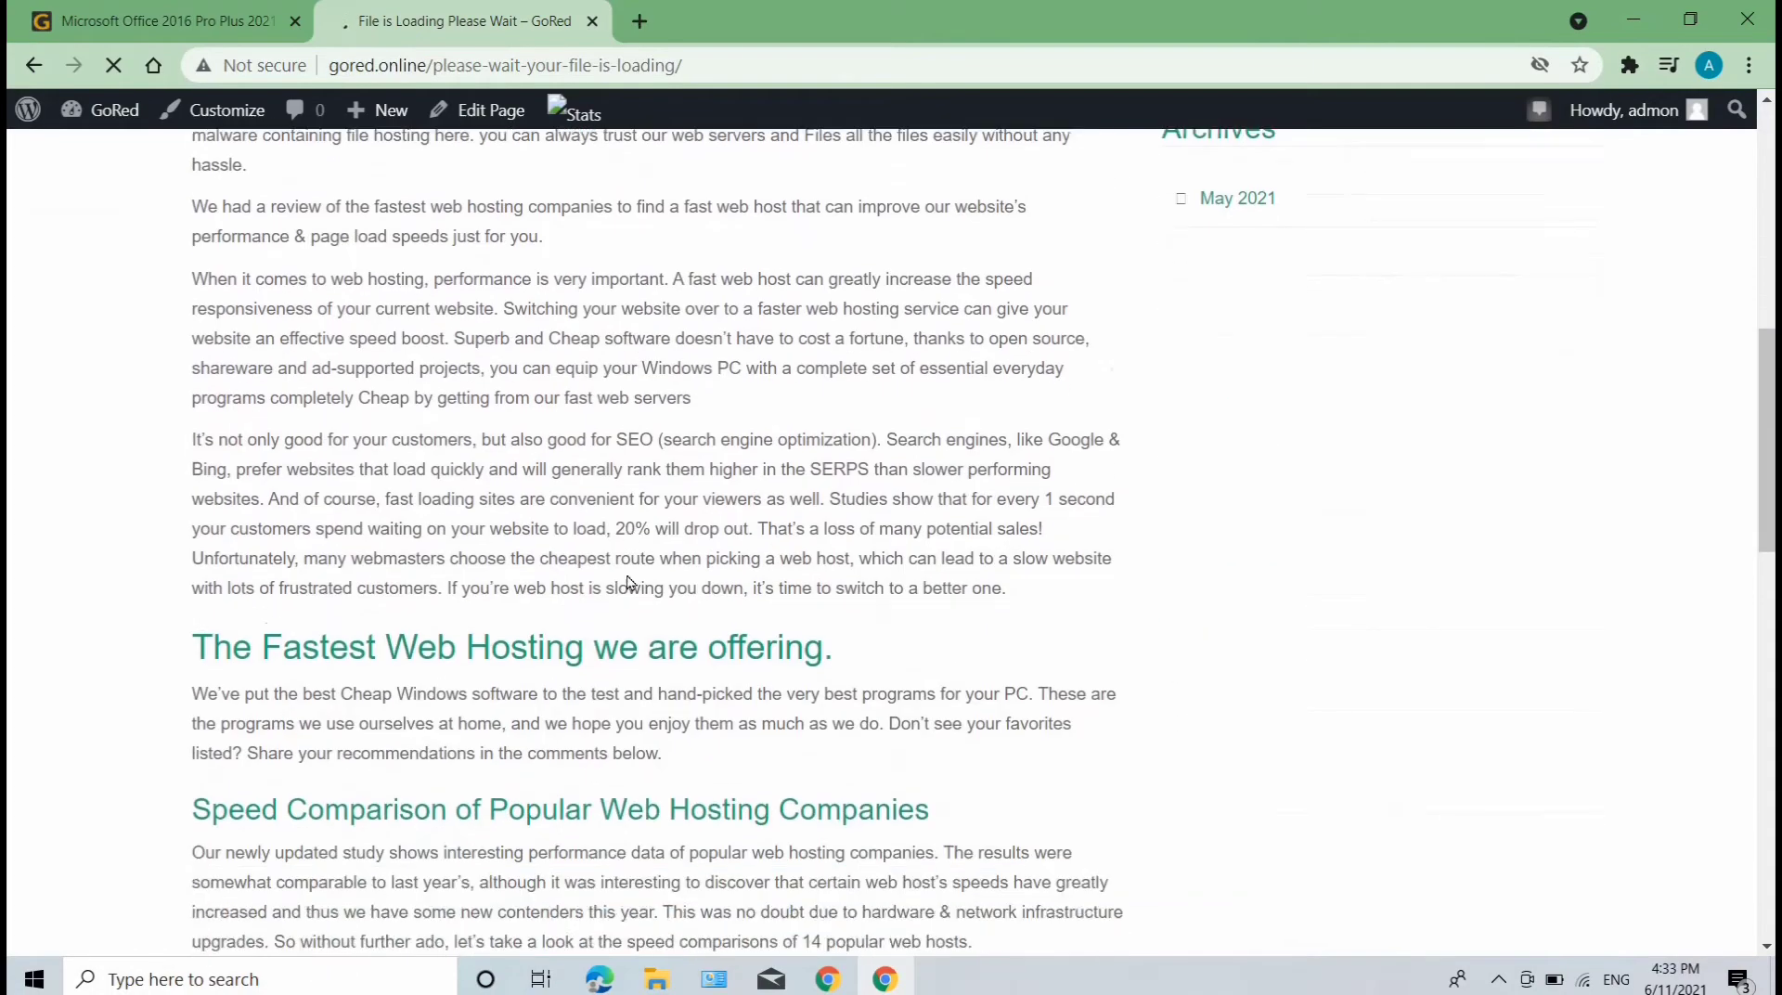
scroll(628, 582, "up", 5)
scroll(628, 583, "up", 3)
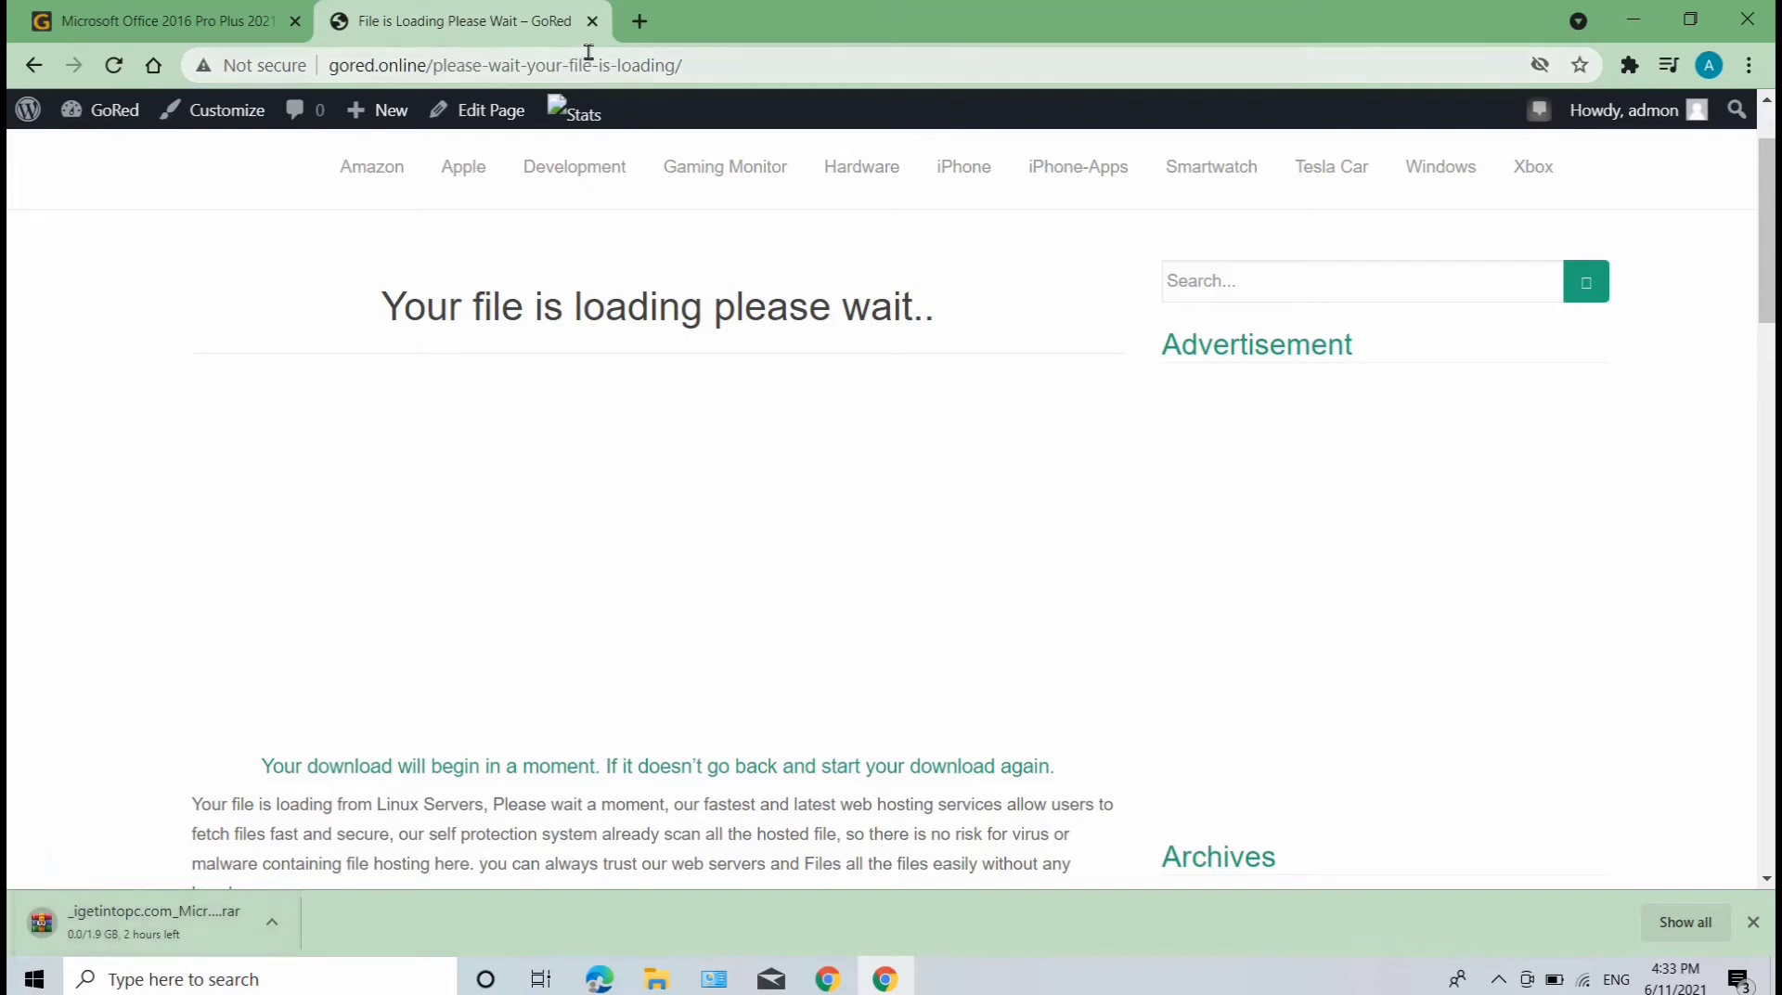
- Open a new browser tab and close the Office 2016 post and file-loading tabs
left_click(638, 21)
left_click(295, 21)
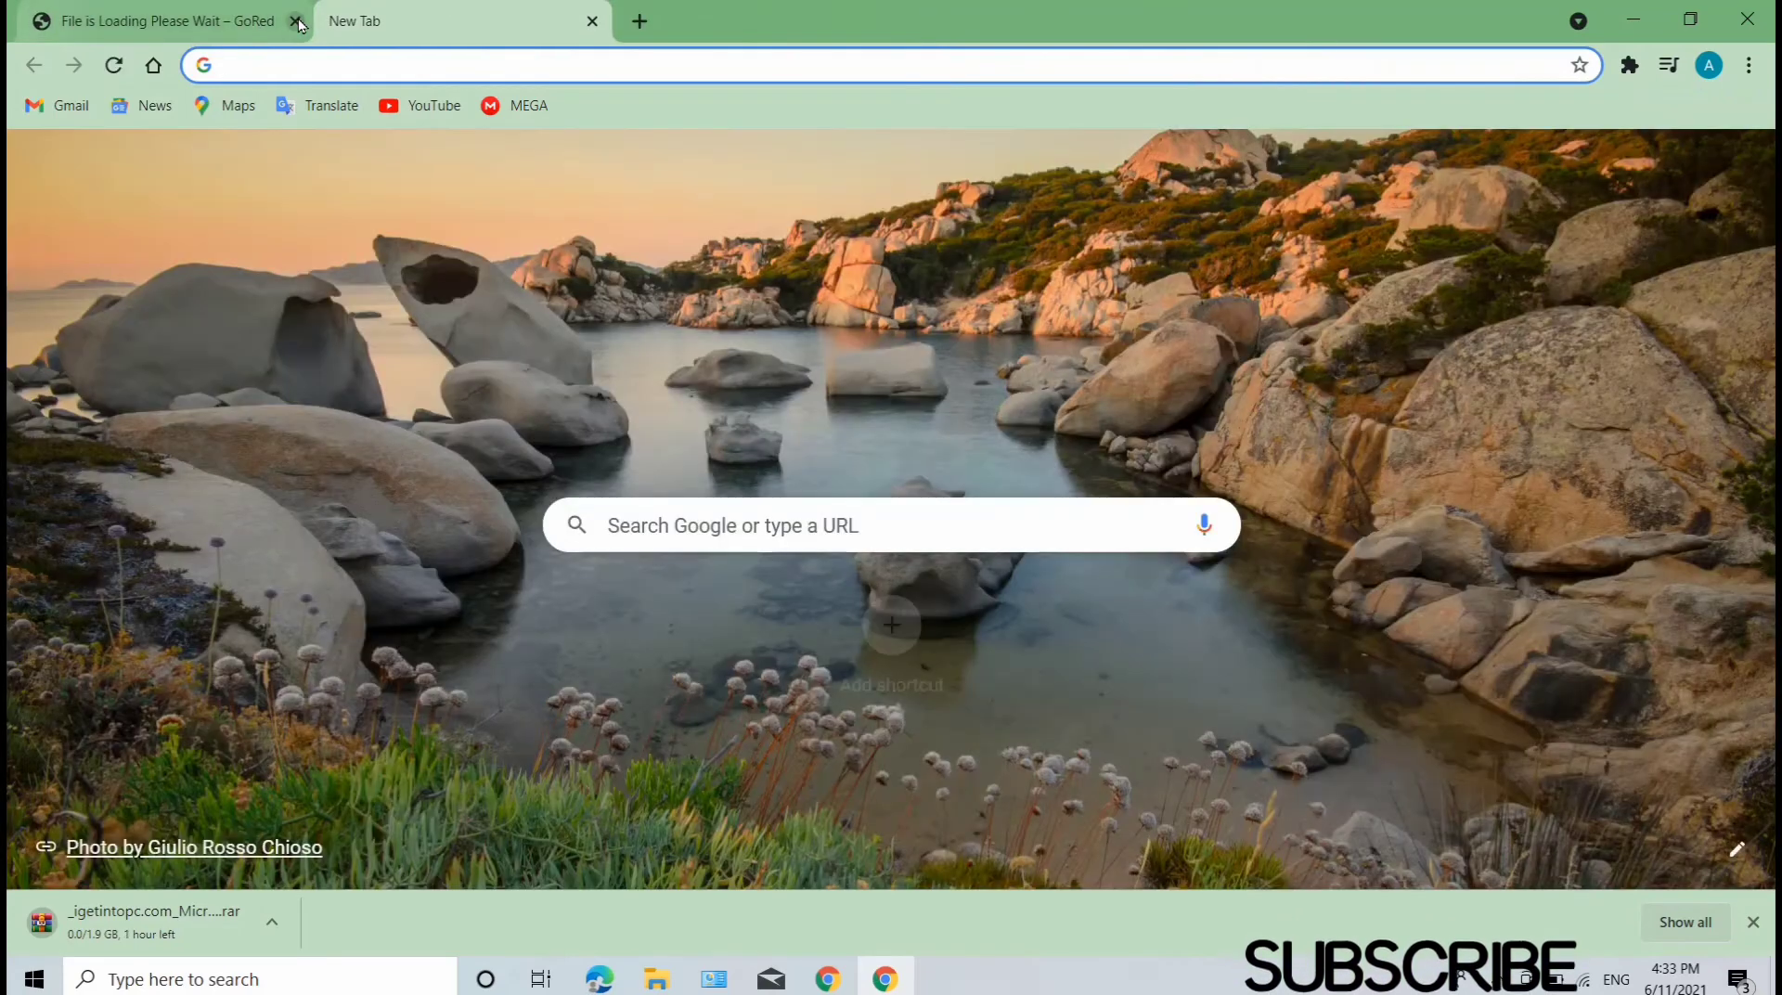
left_click(295, 21)
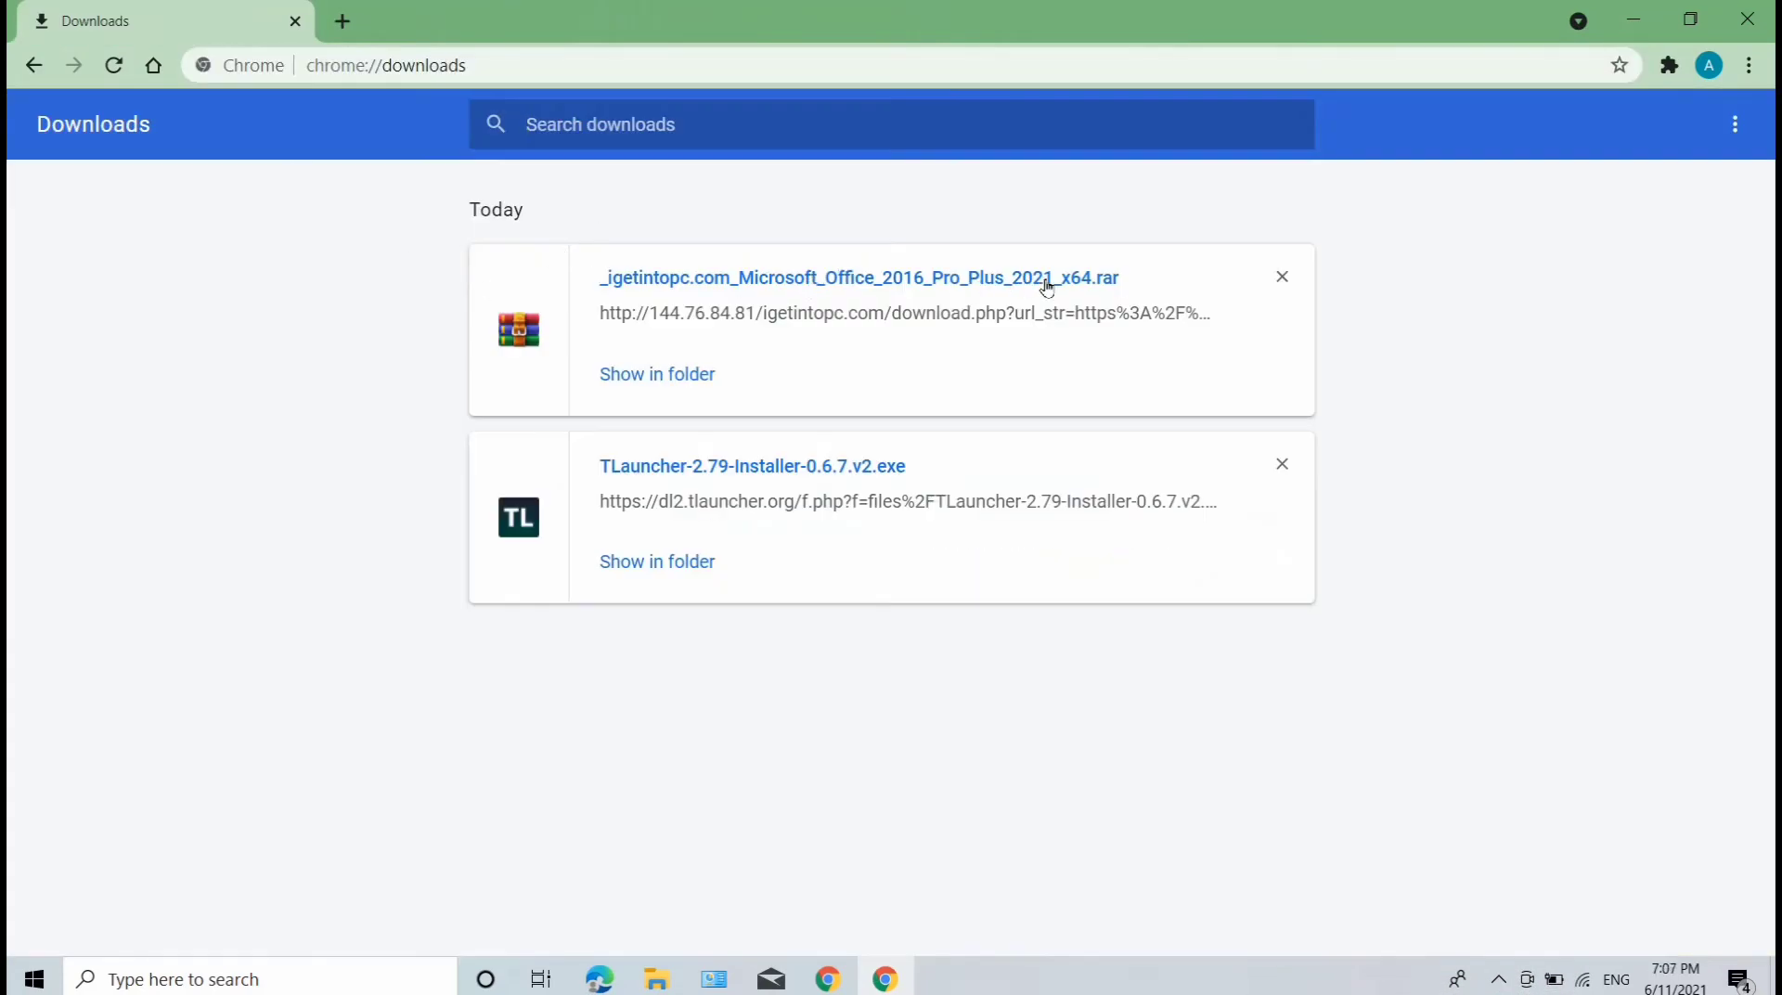
- Copy the downloaded Office 2016 x64 .rar archive from the Chrome downloads list to the desktop and close the browser
left_click(1689, 18)
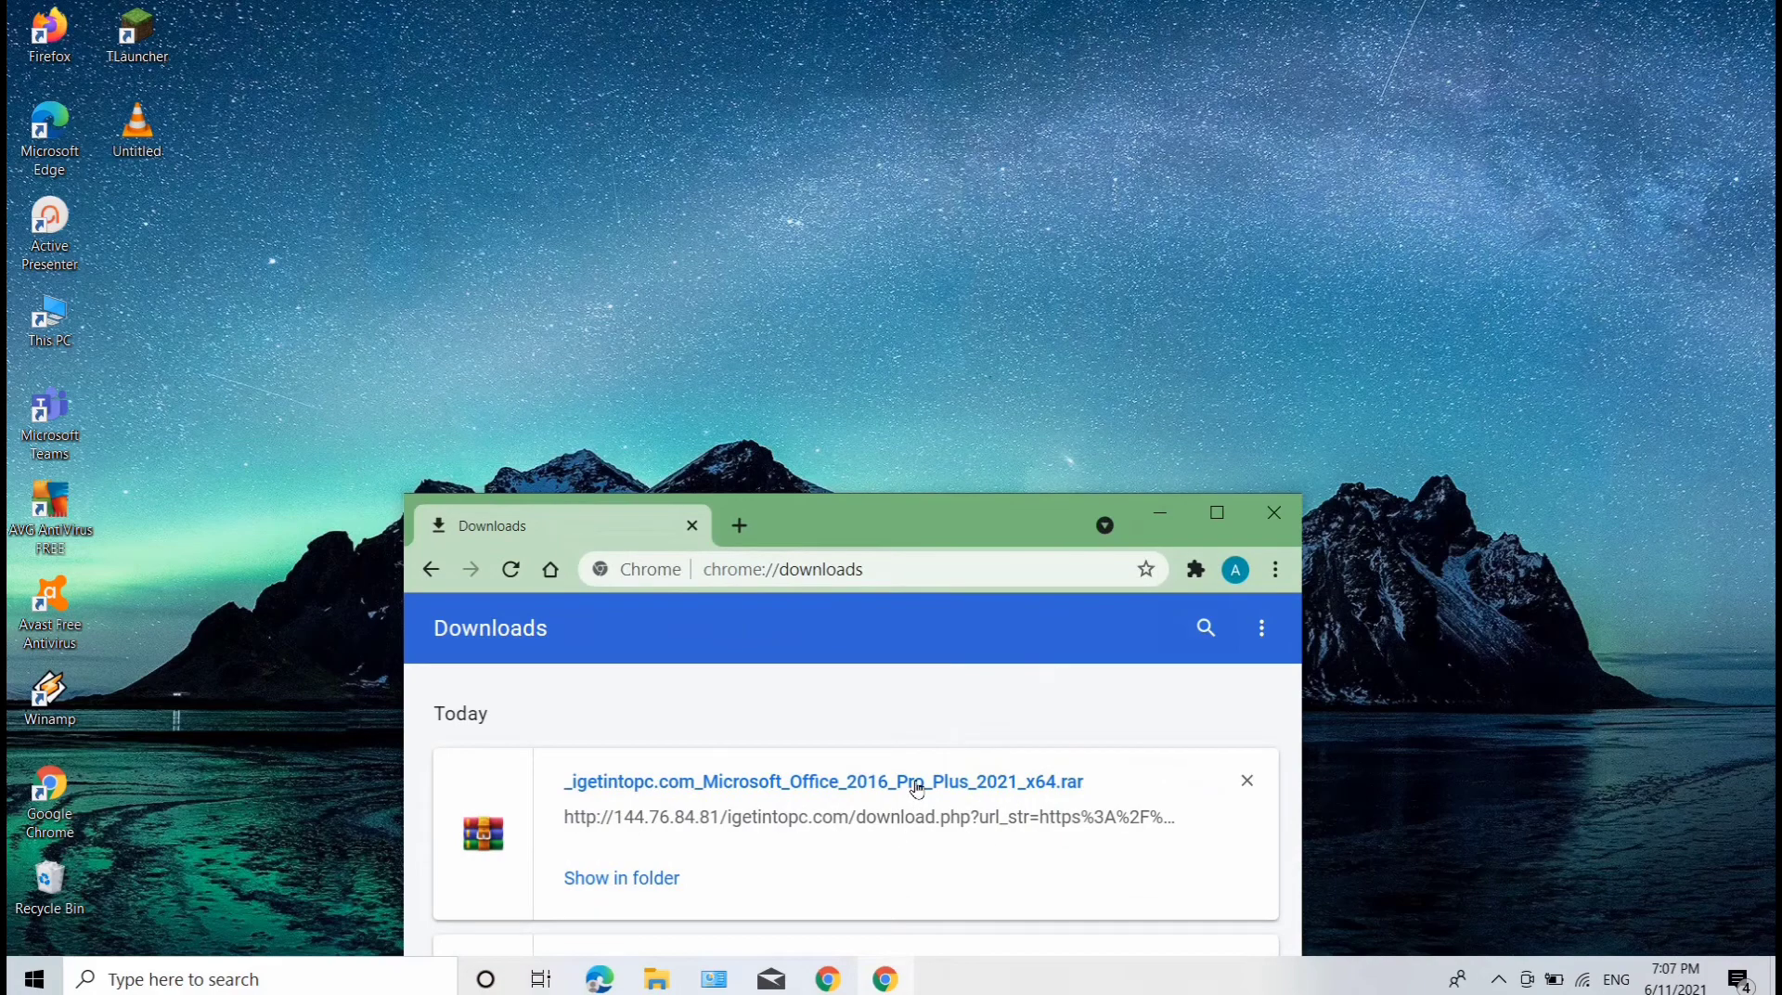
left_click_drag(914, 785, 854, 134)
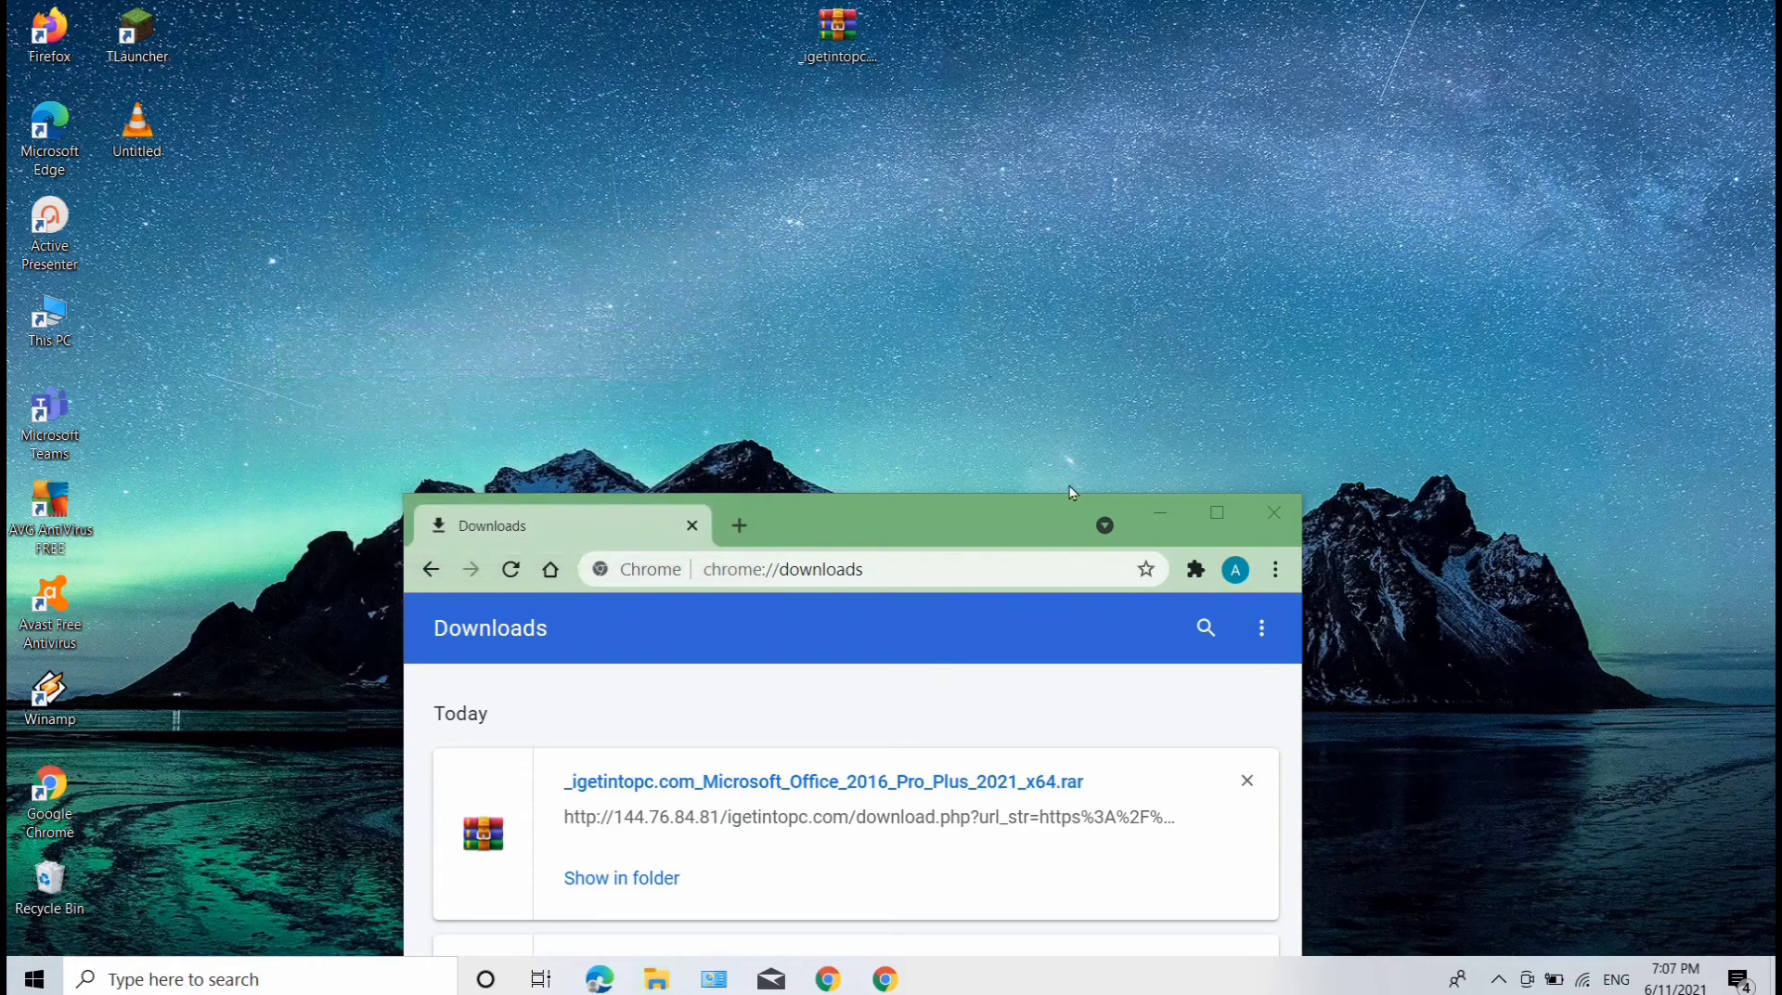
left_click(1264, 529)
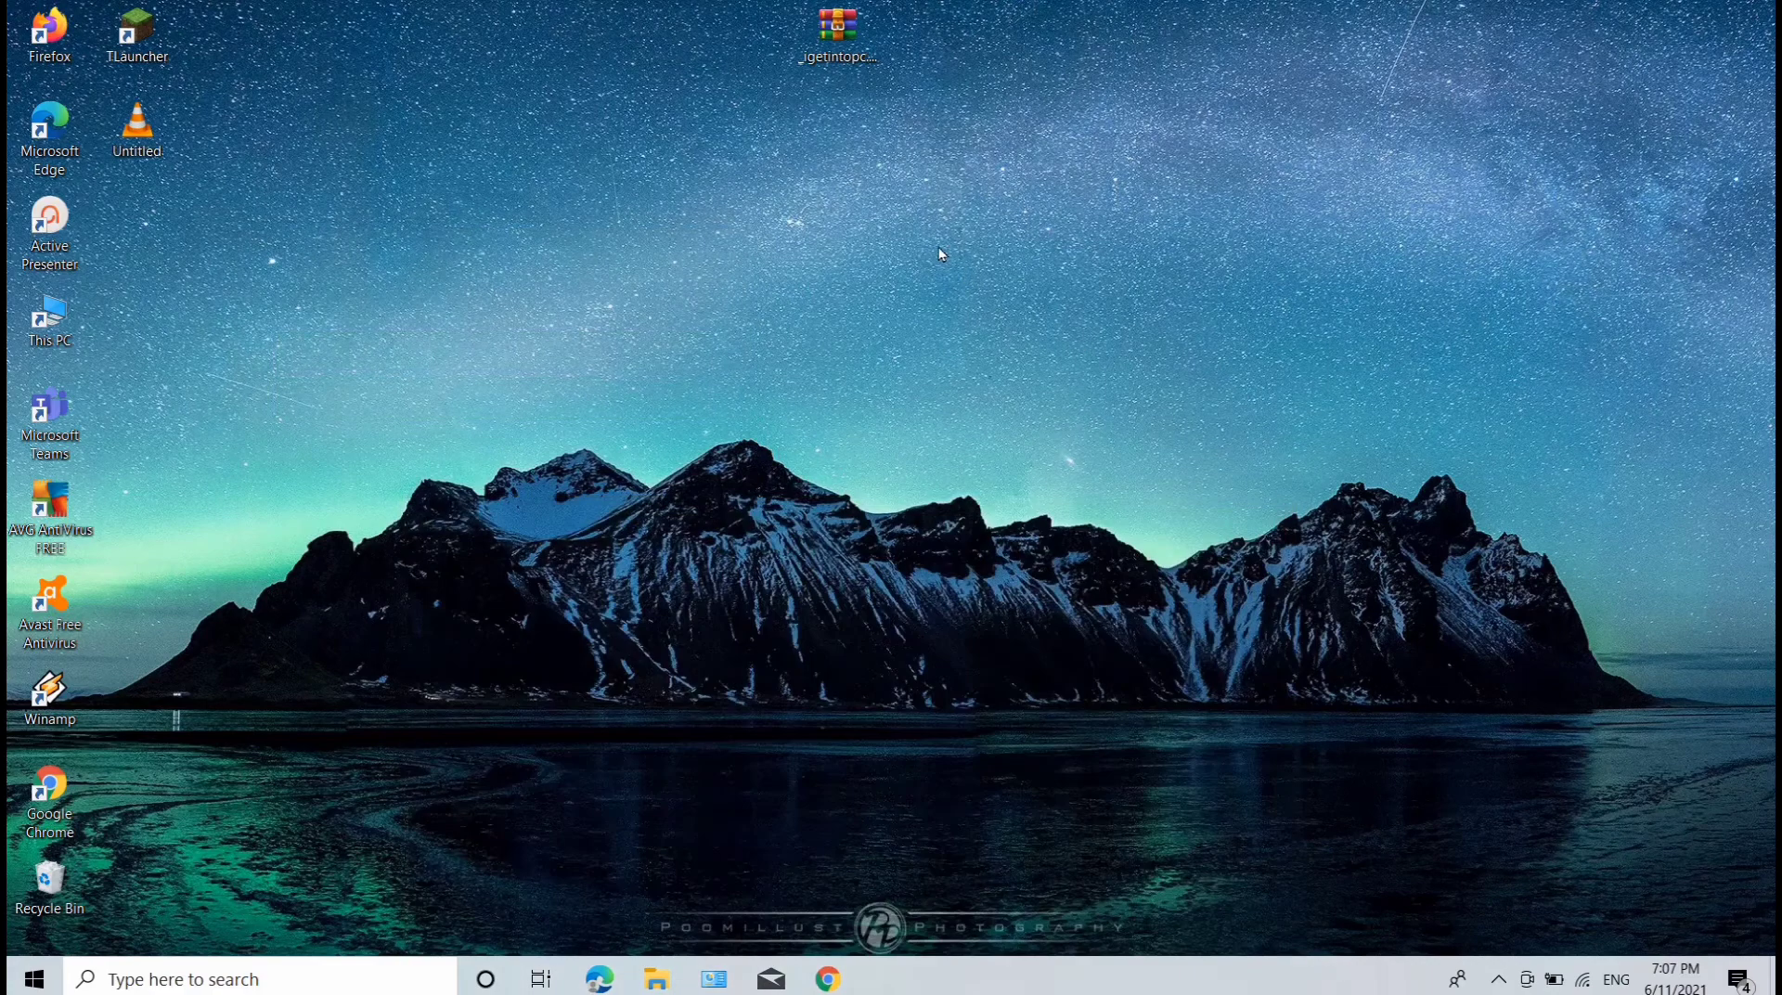
left_click_drag(834, 33, 834, 220)
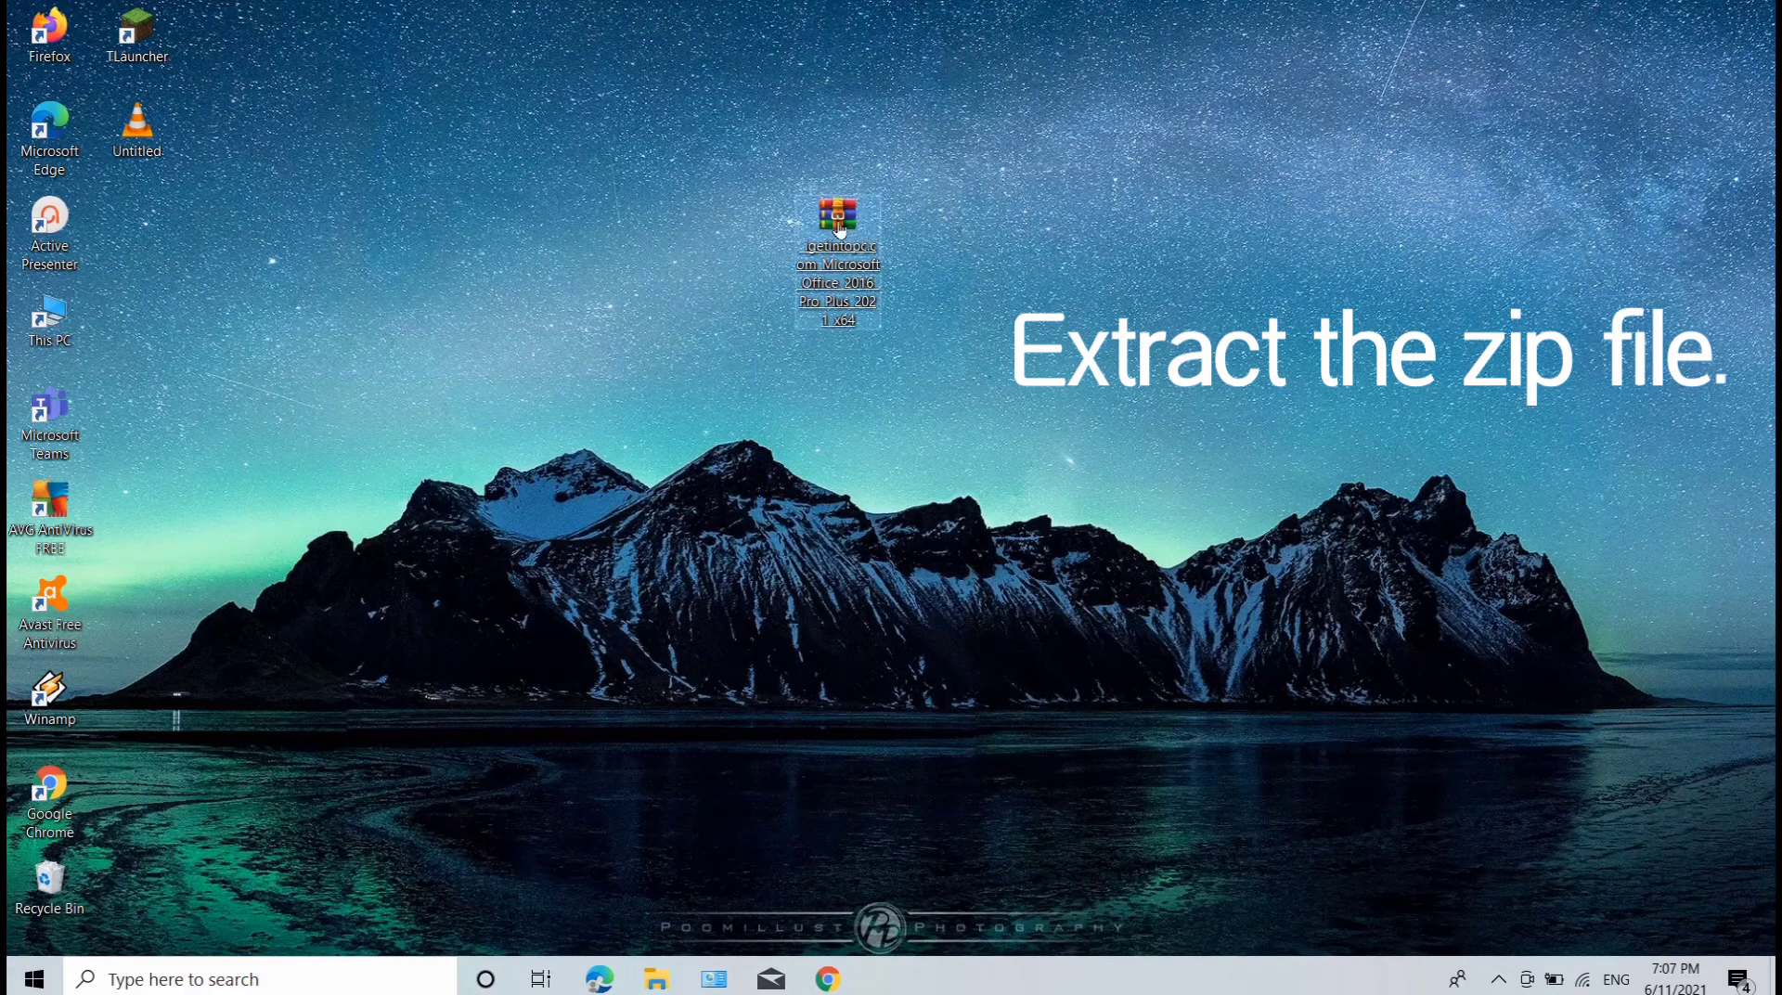
- Extract the Office 2016 archive into a folder of the same name, entering the archive password
double_click(837, 221)
right_click(837, 221)
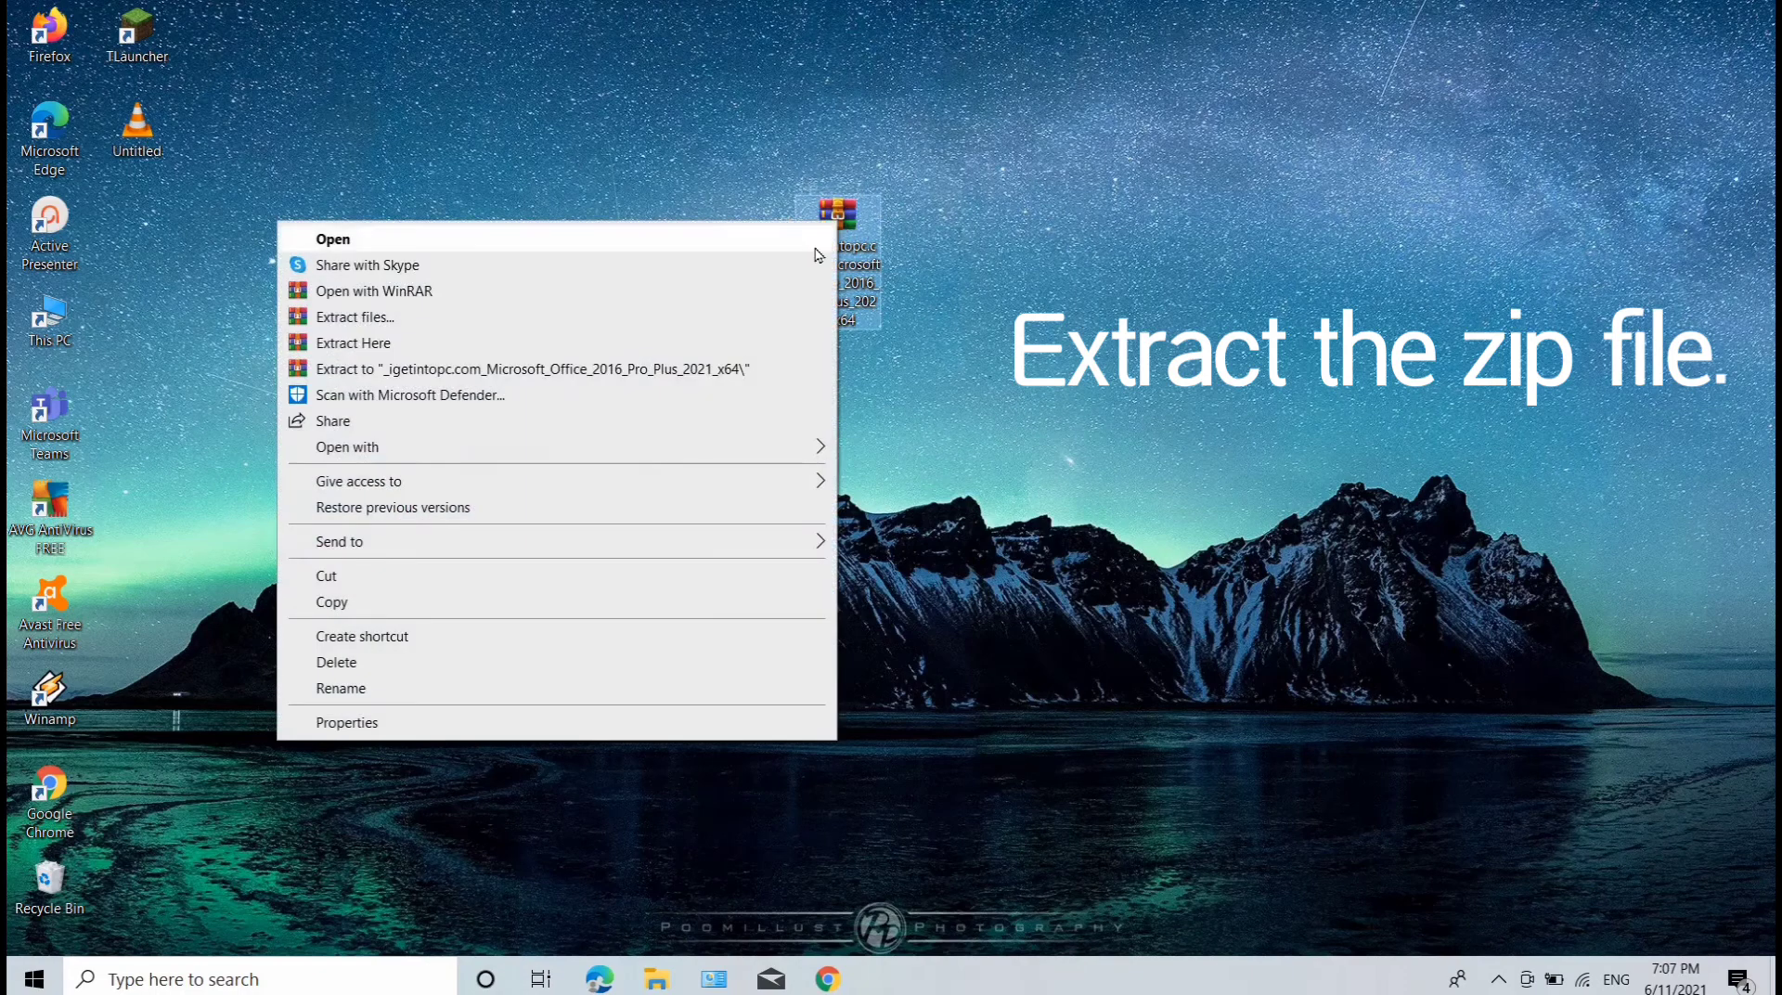
left_click(642, 370)
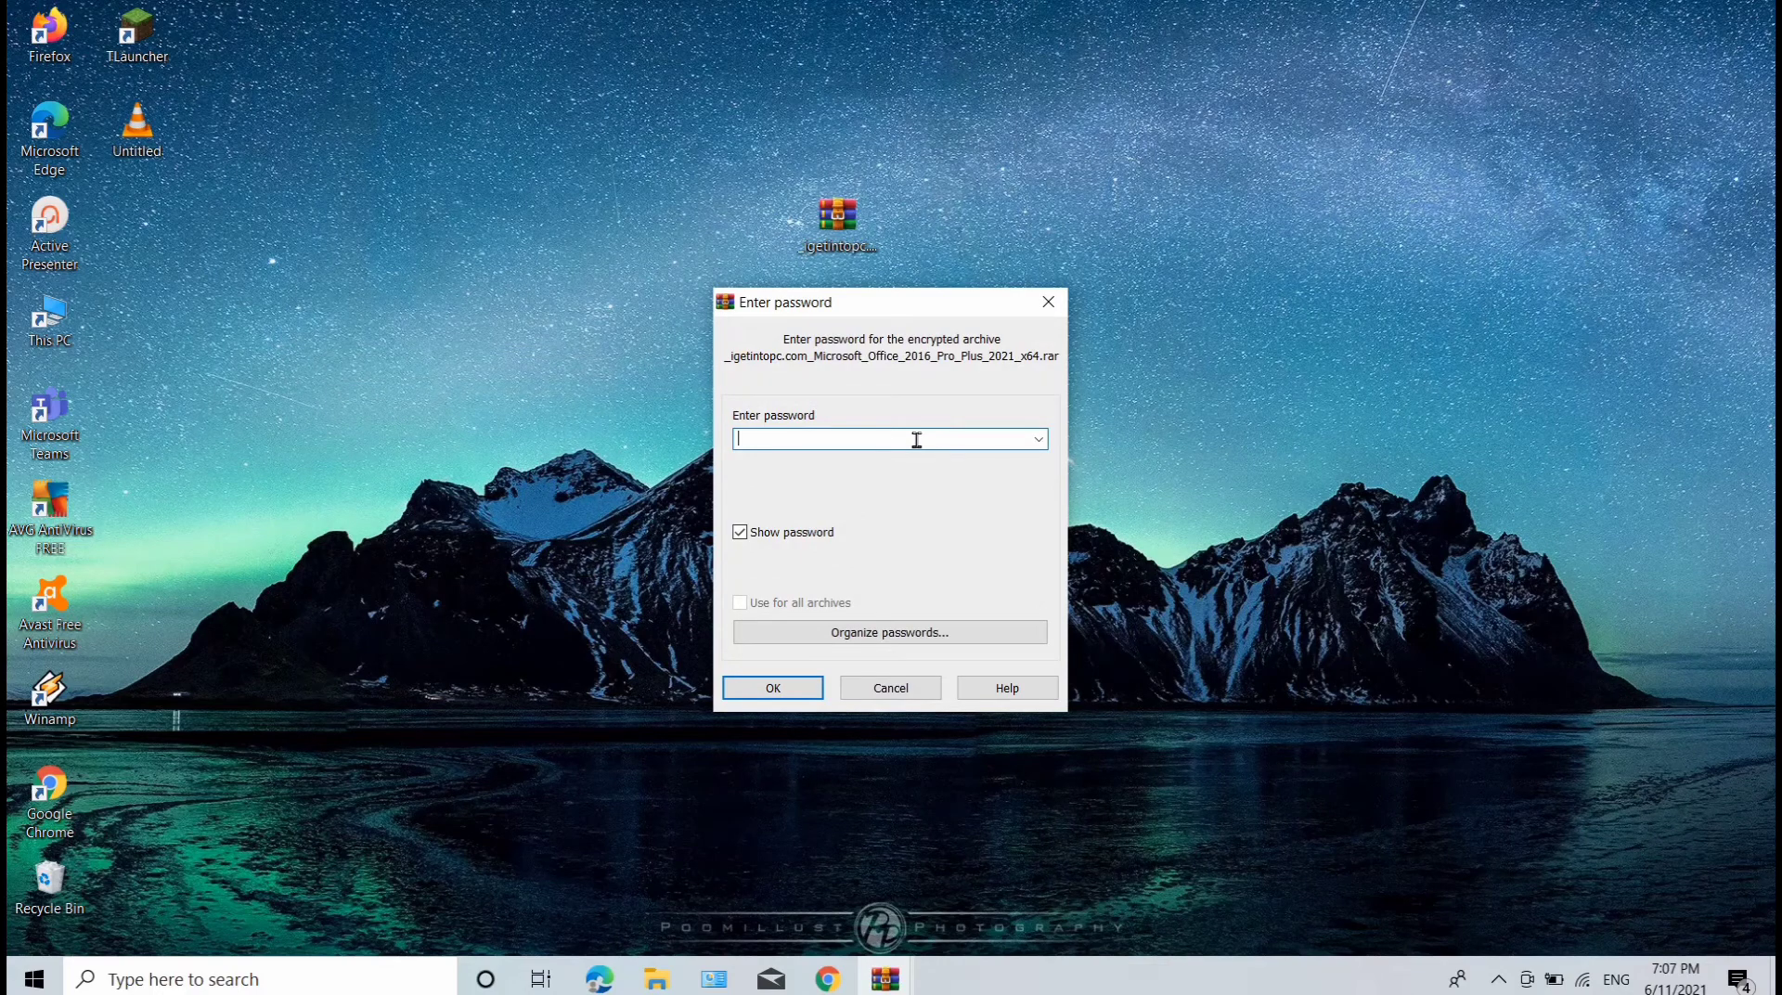
type("1")
left_click(796, 687)
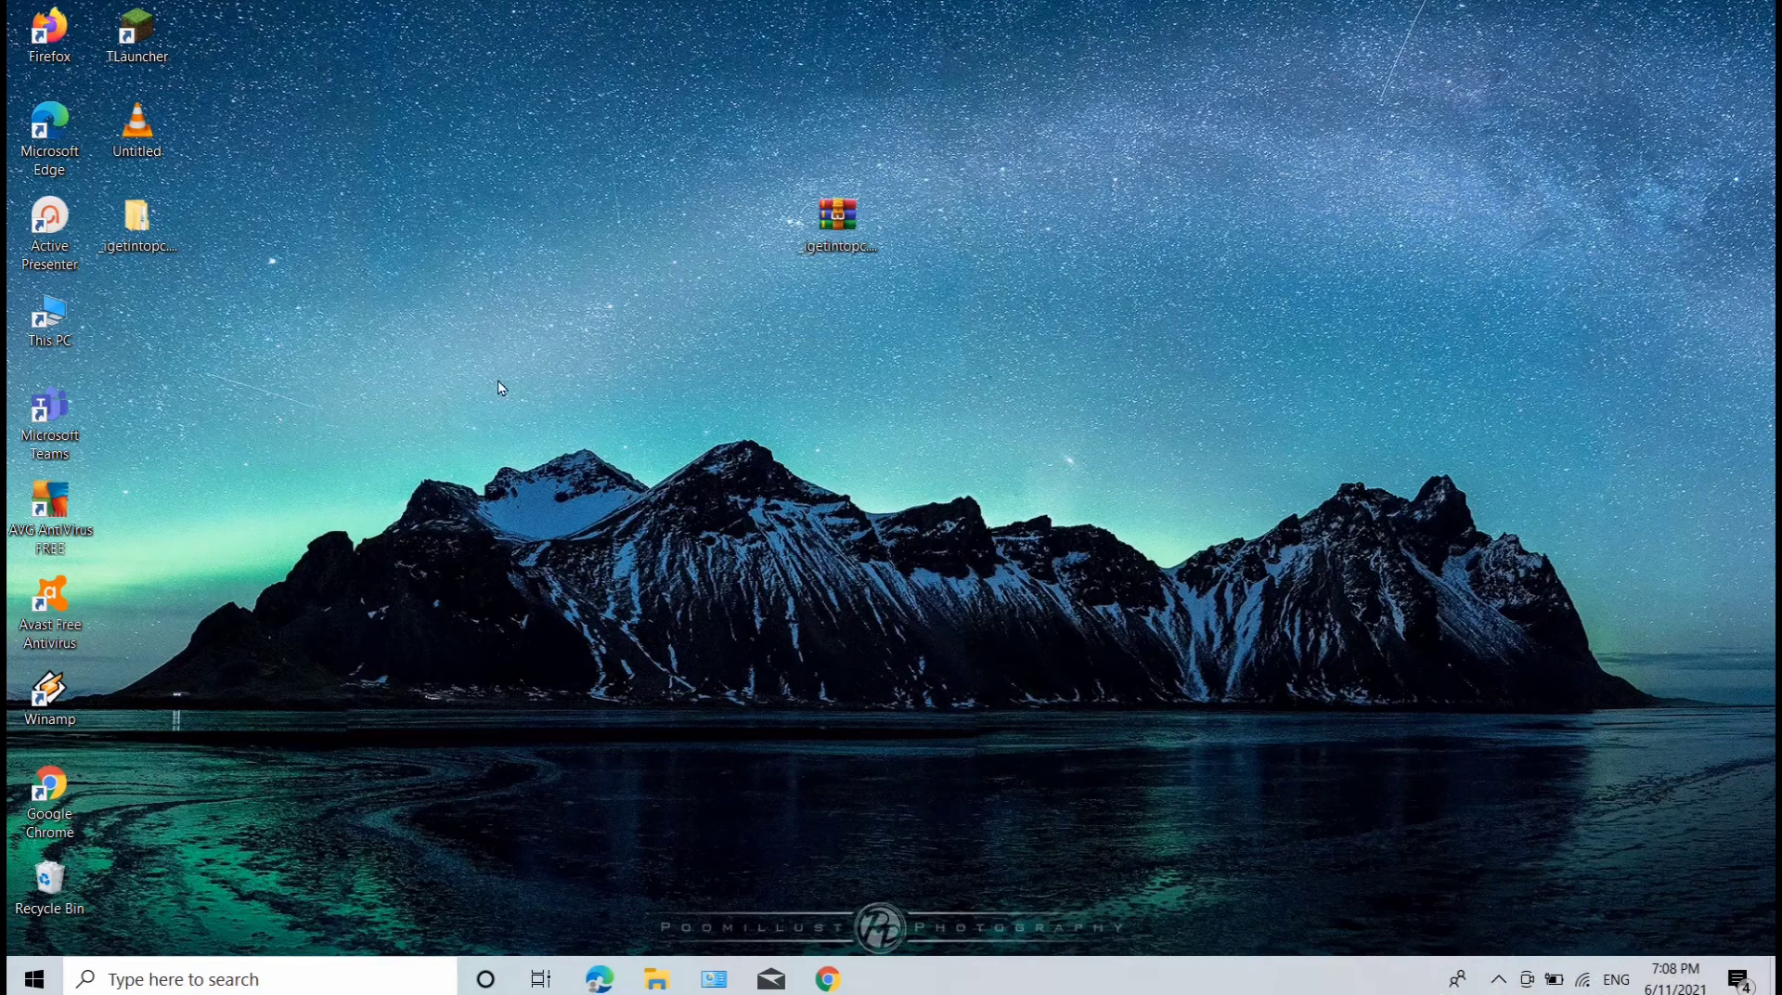
- Move the extracted folder below the archive on the desktop and mount the Office 2016 disc image from its inner folder
left_click_drag(137, 221, 863, 320)
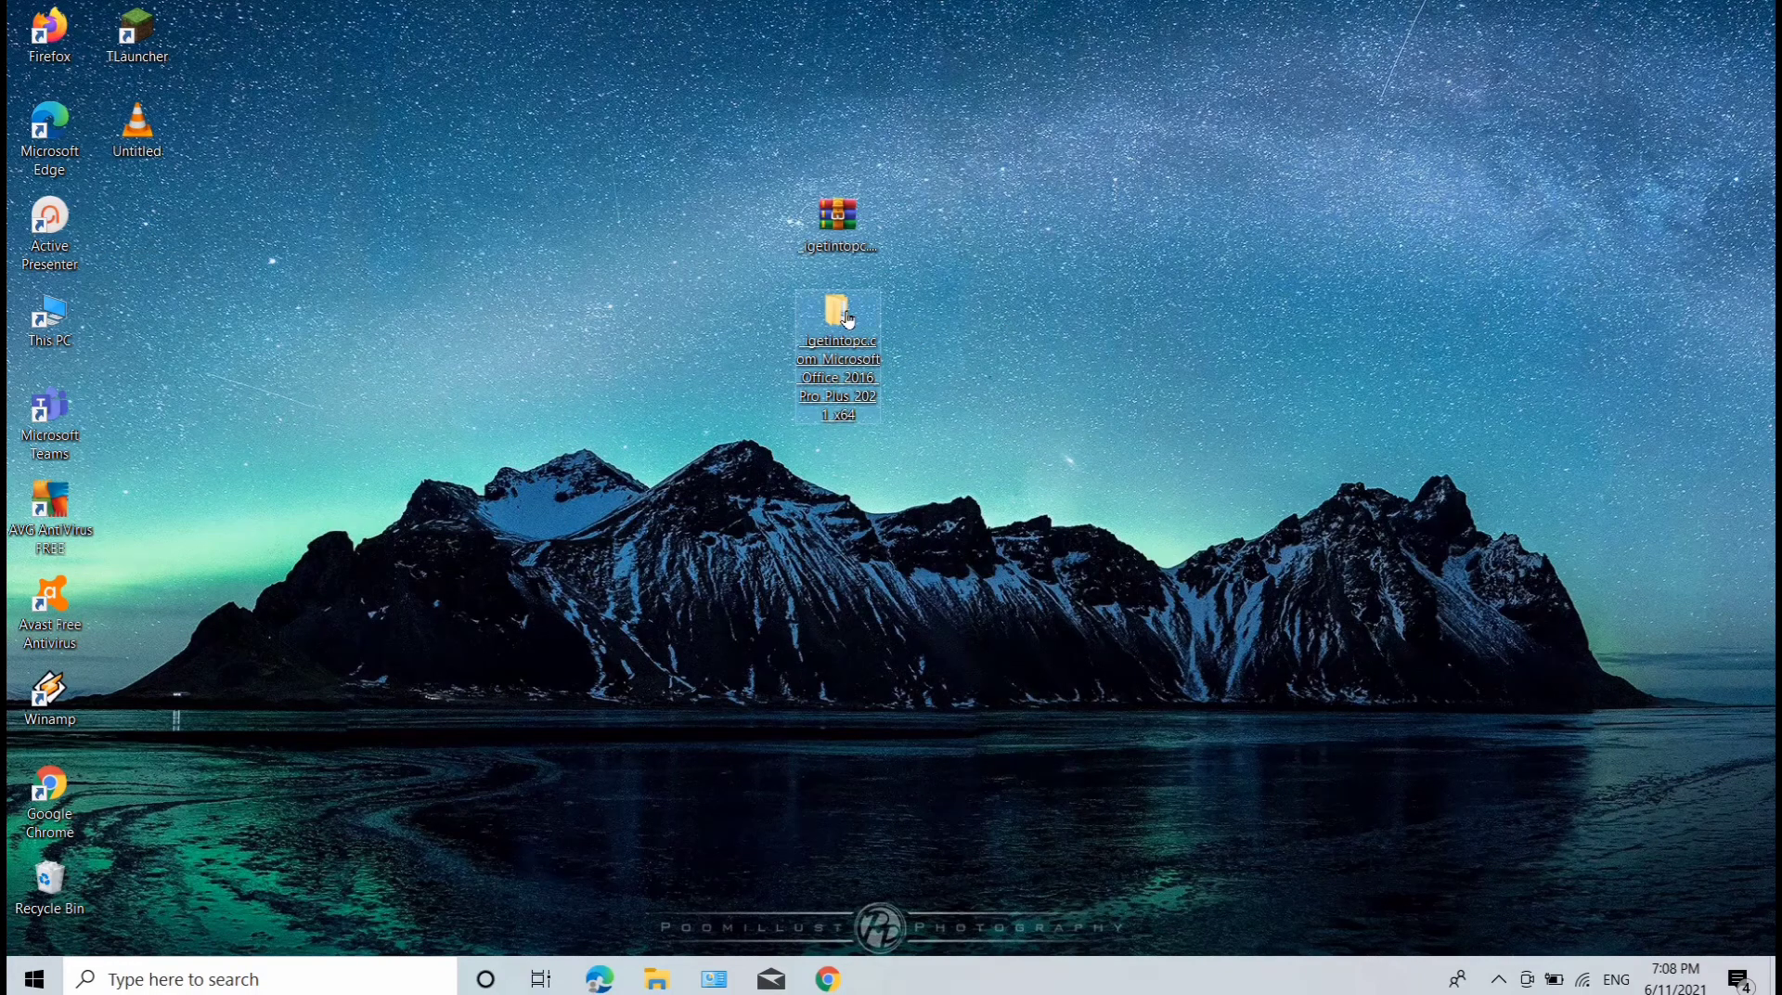
right_click(847, 319)
left_click(767, 325)
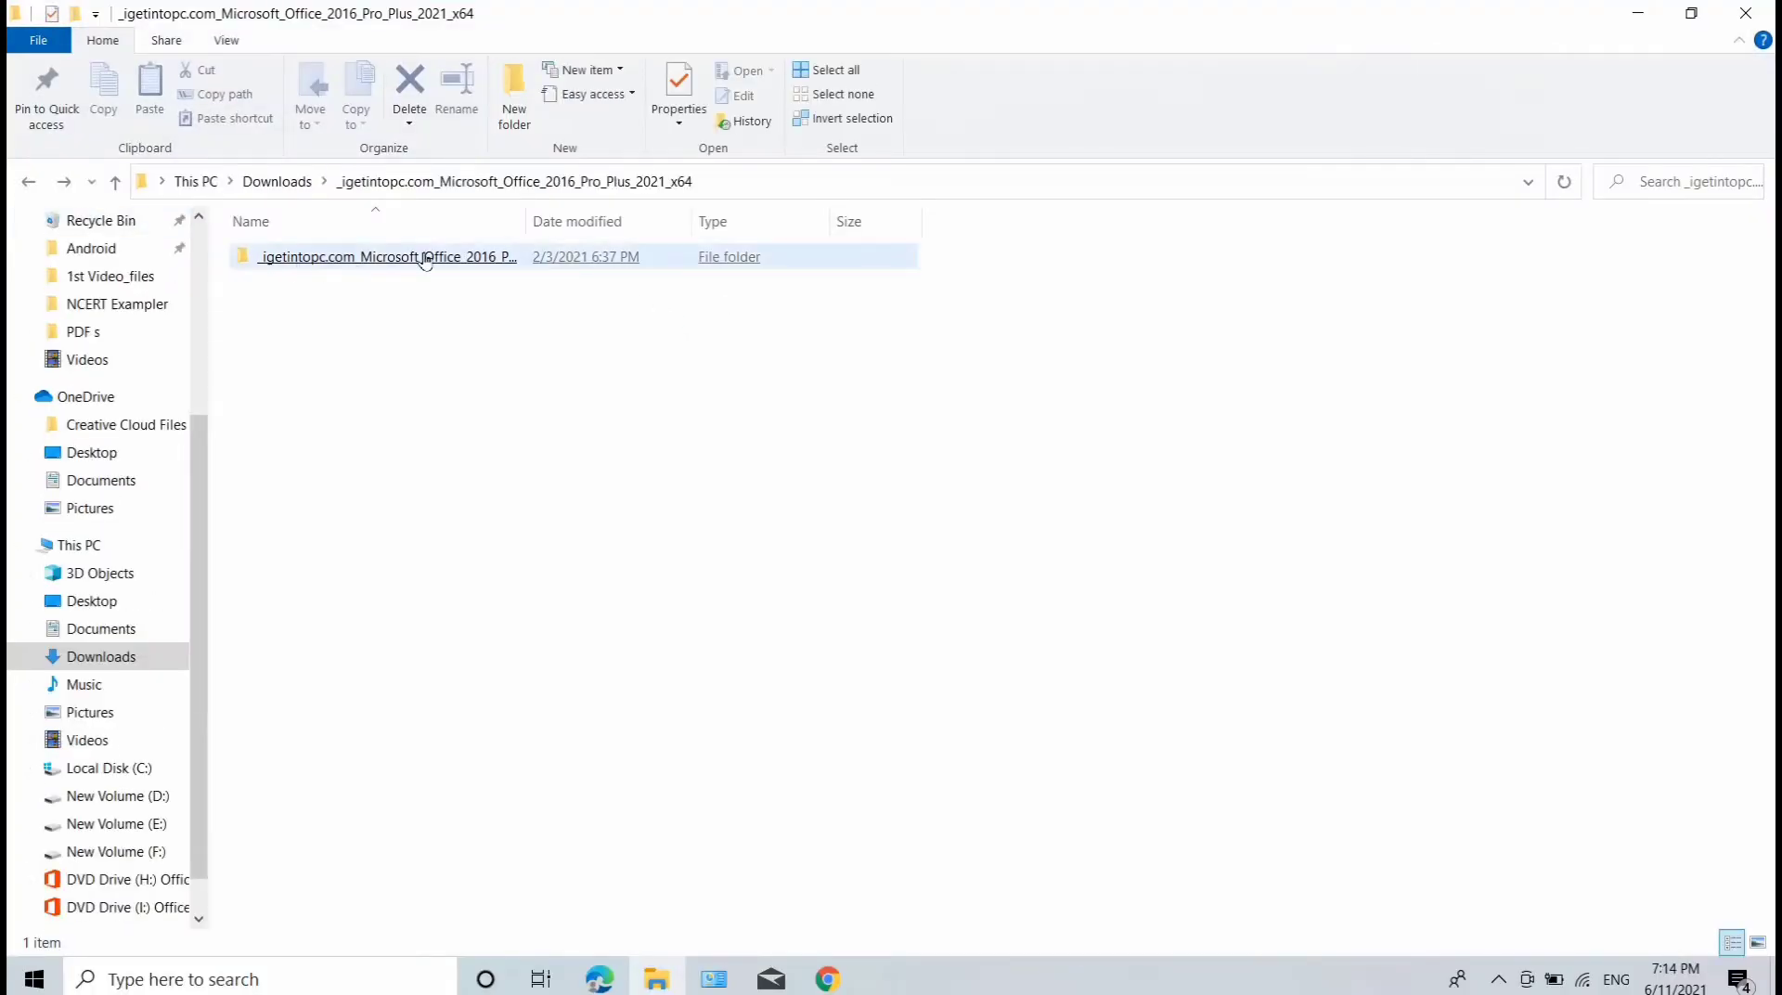
left_click(405, 261)
double_click(406, 261)
left_click(412, 257)
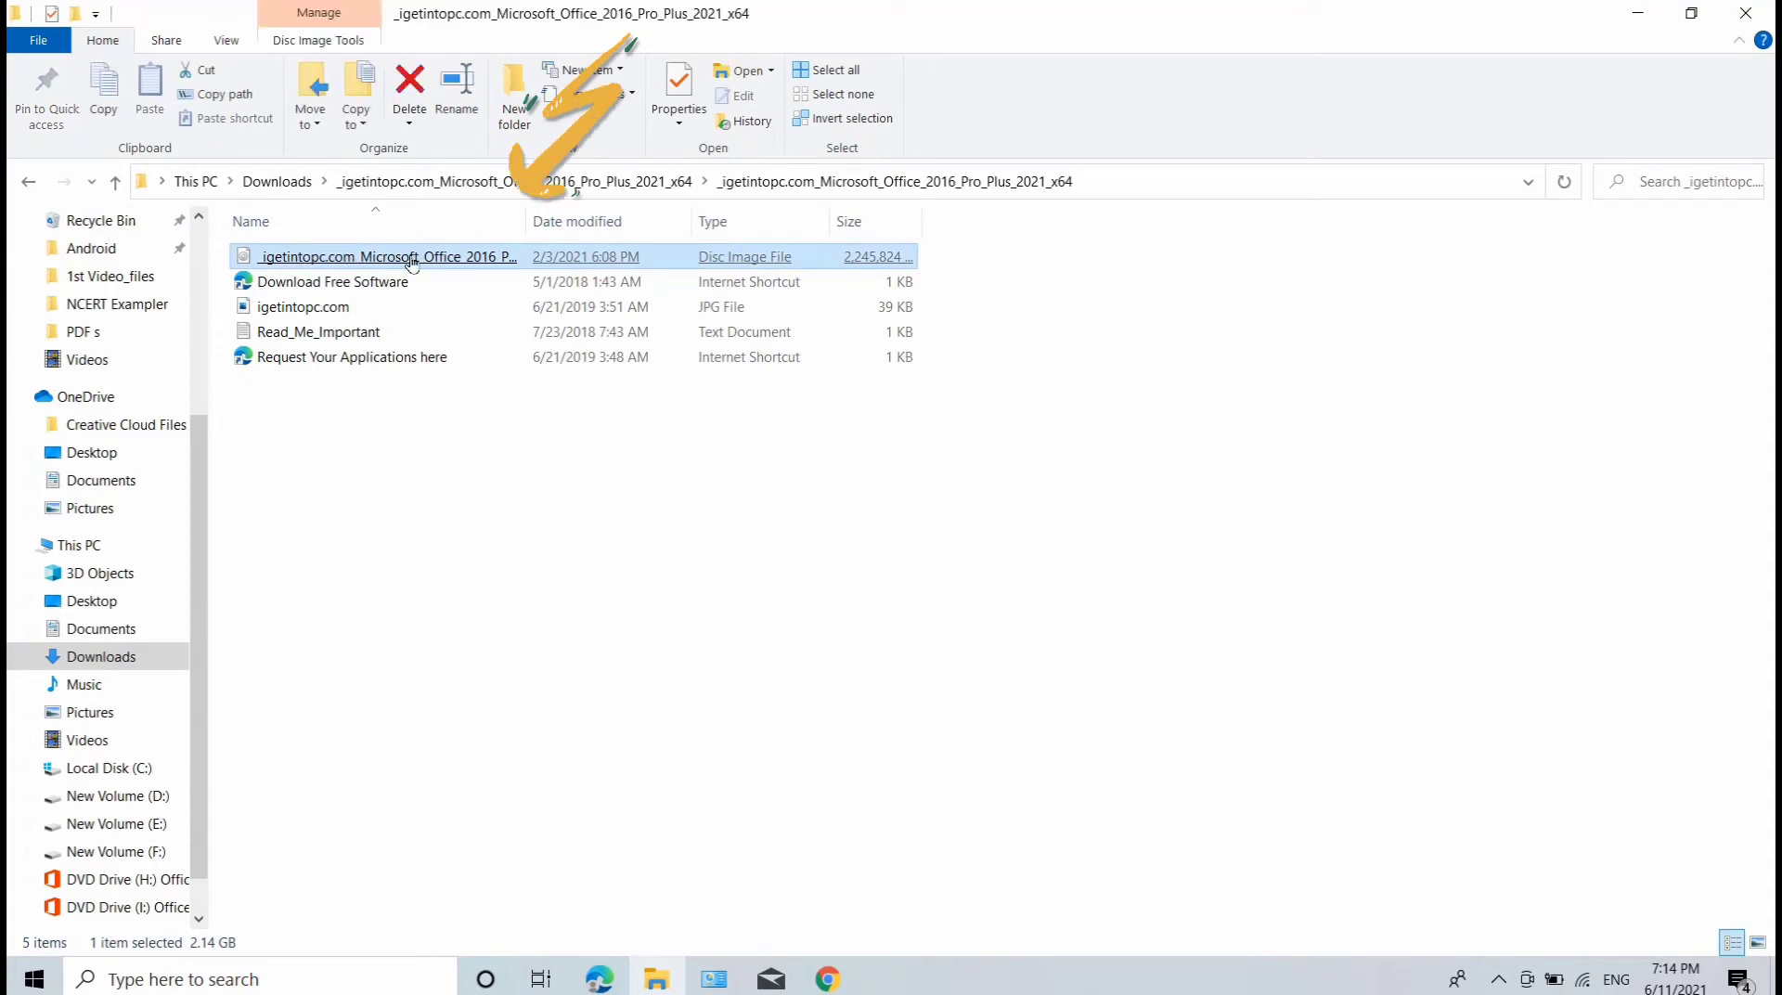
left_click(397, 258)
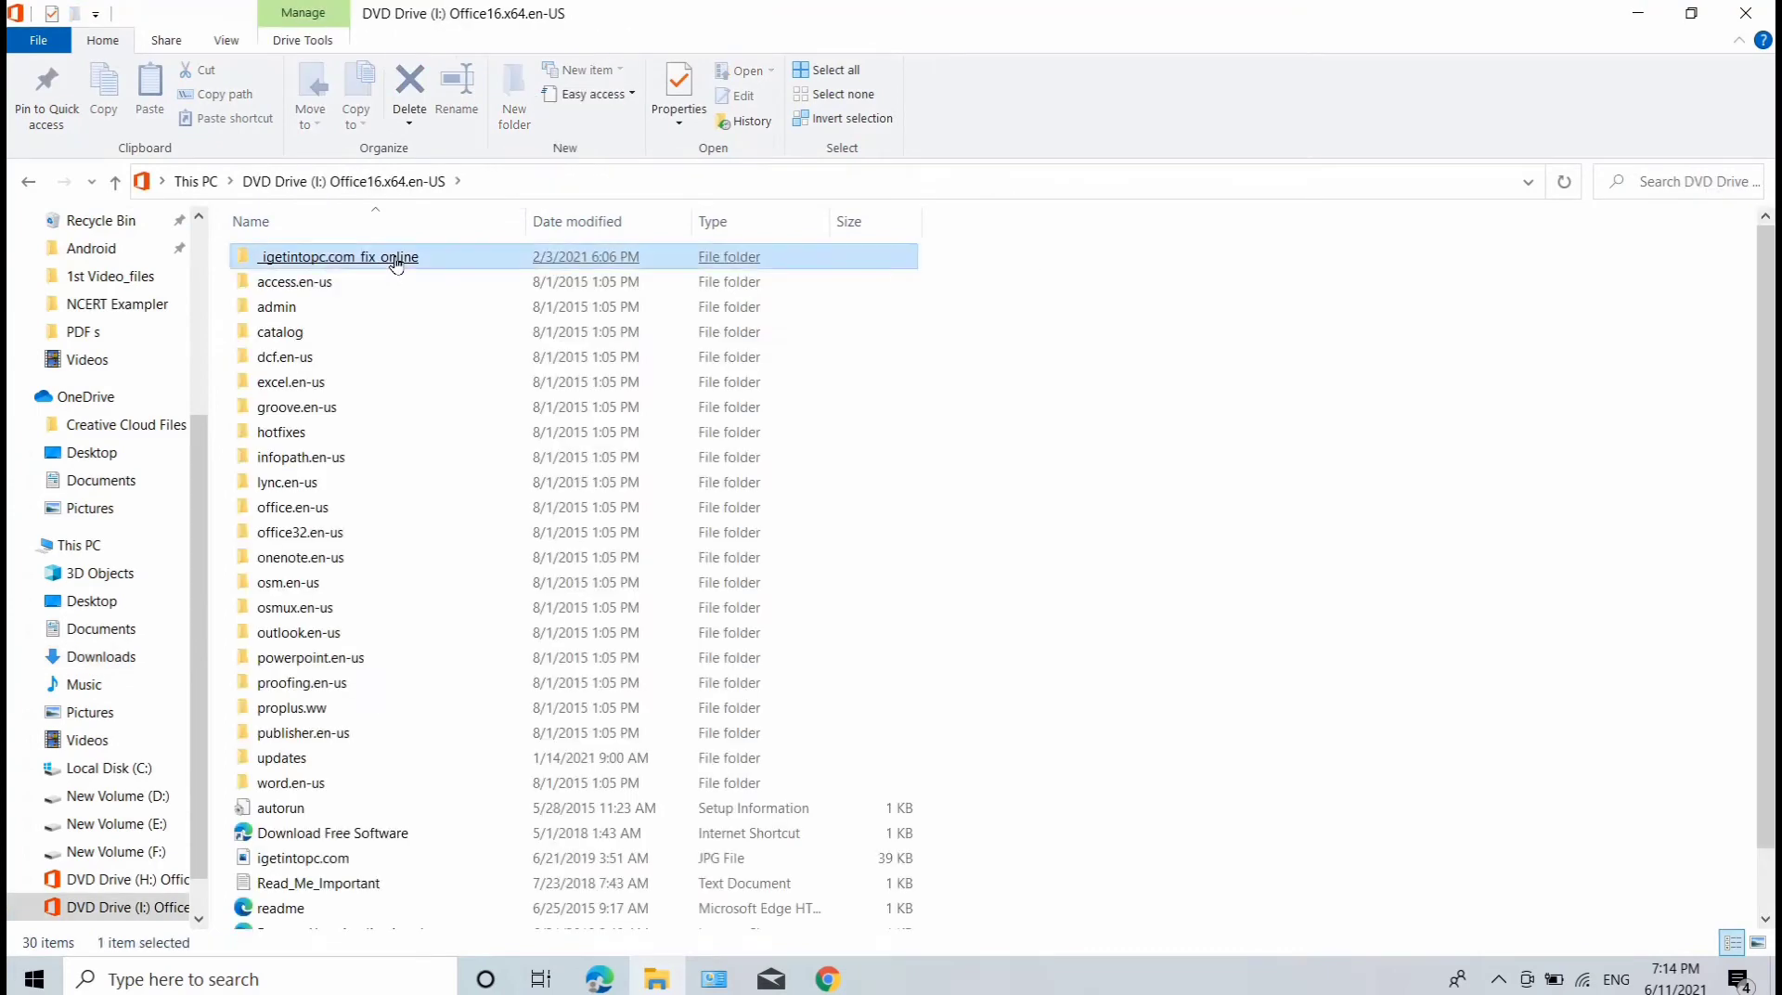
- Run setup from the mounted disc, install Microsoft Office Professional Plus 2016 with Install Now, and close the installer
scroll(412, 567, "down", 1)
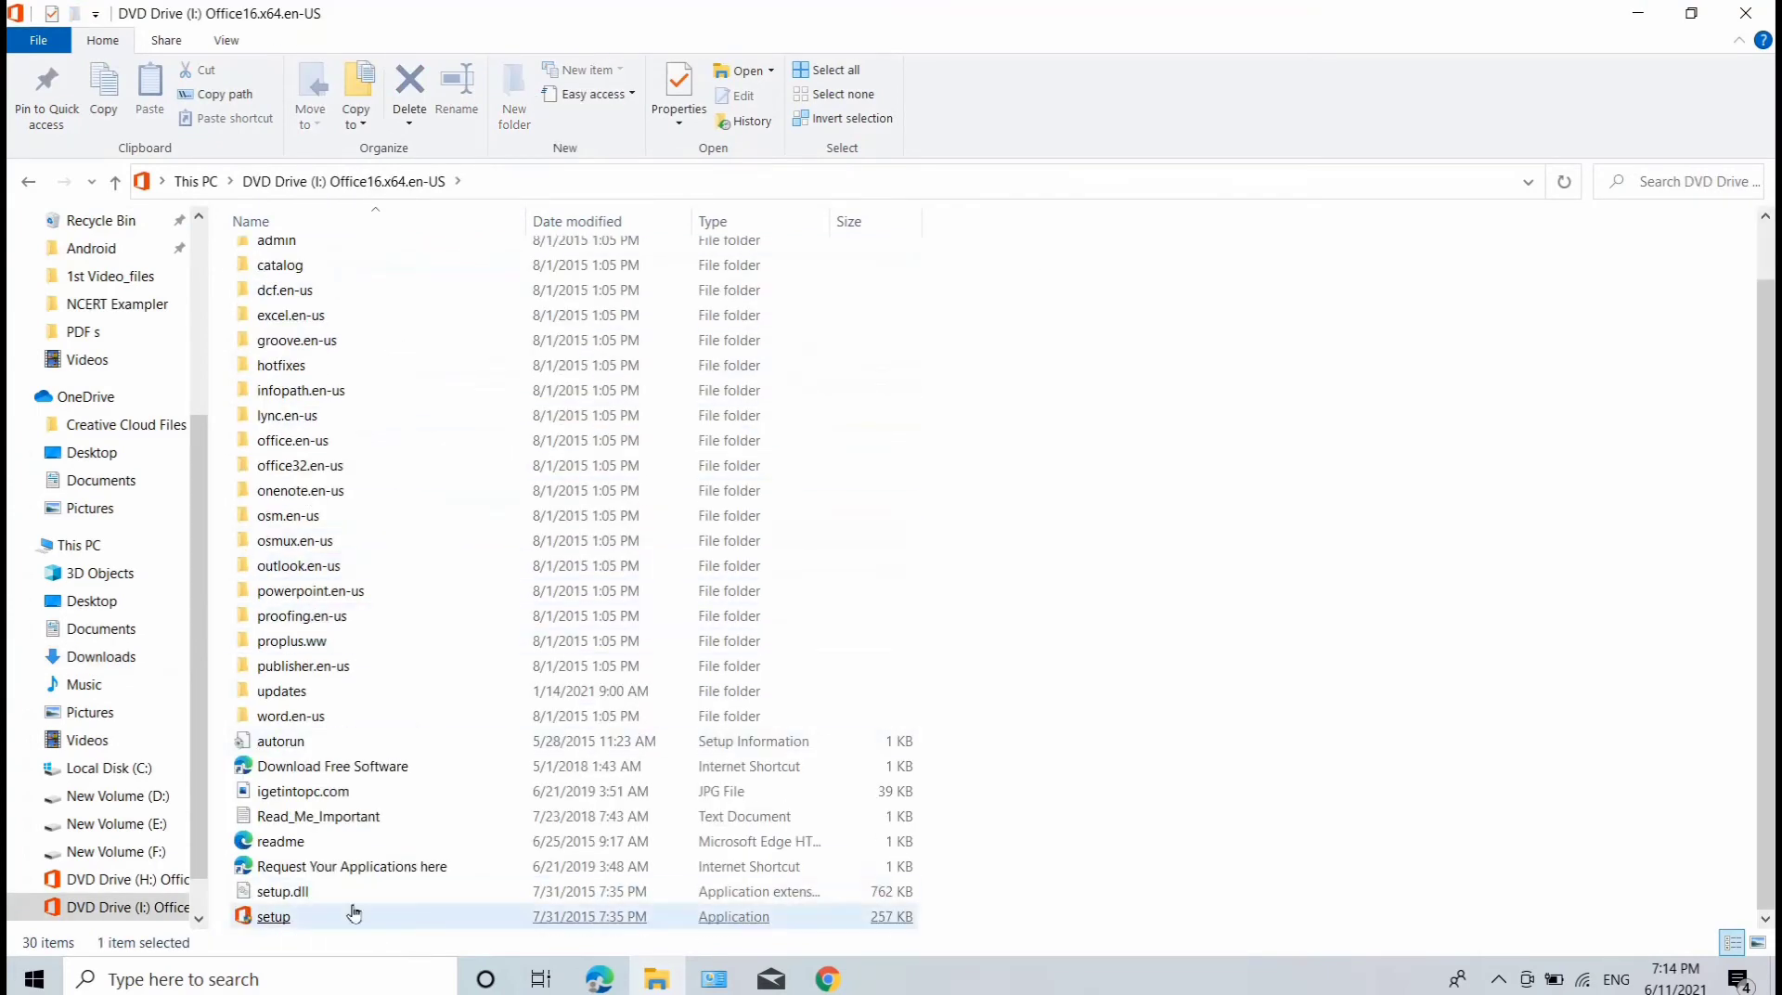
left_click(312, 917)
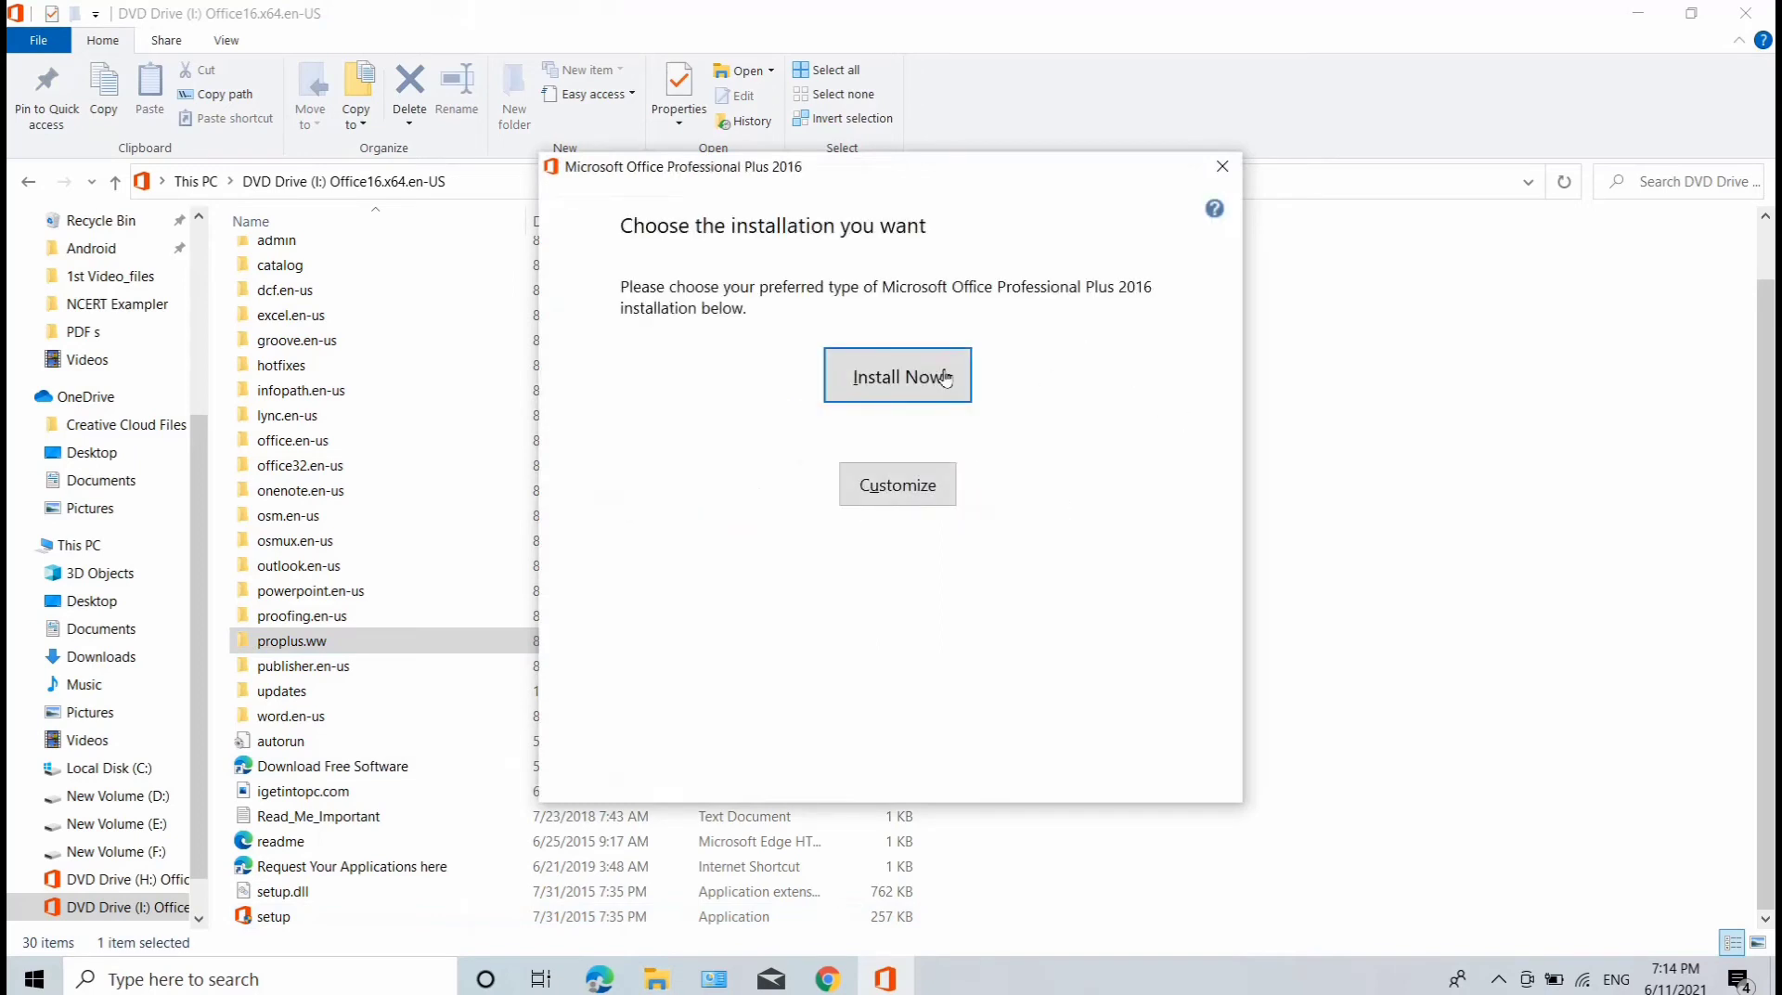
left_click(882, 375)
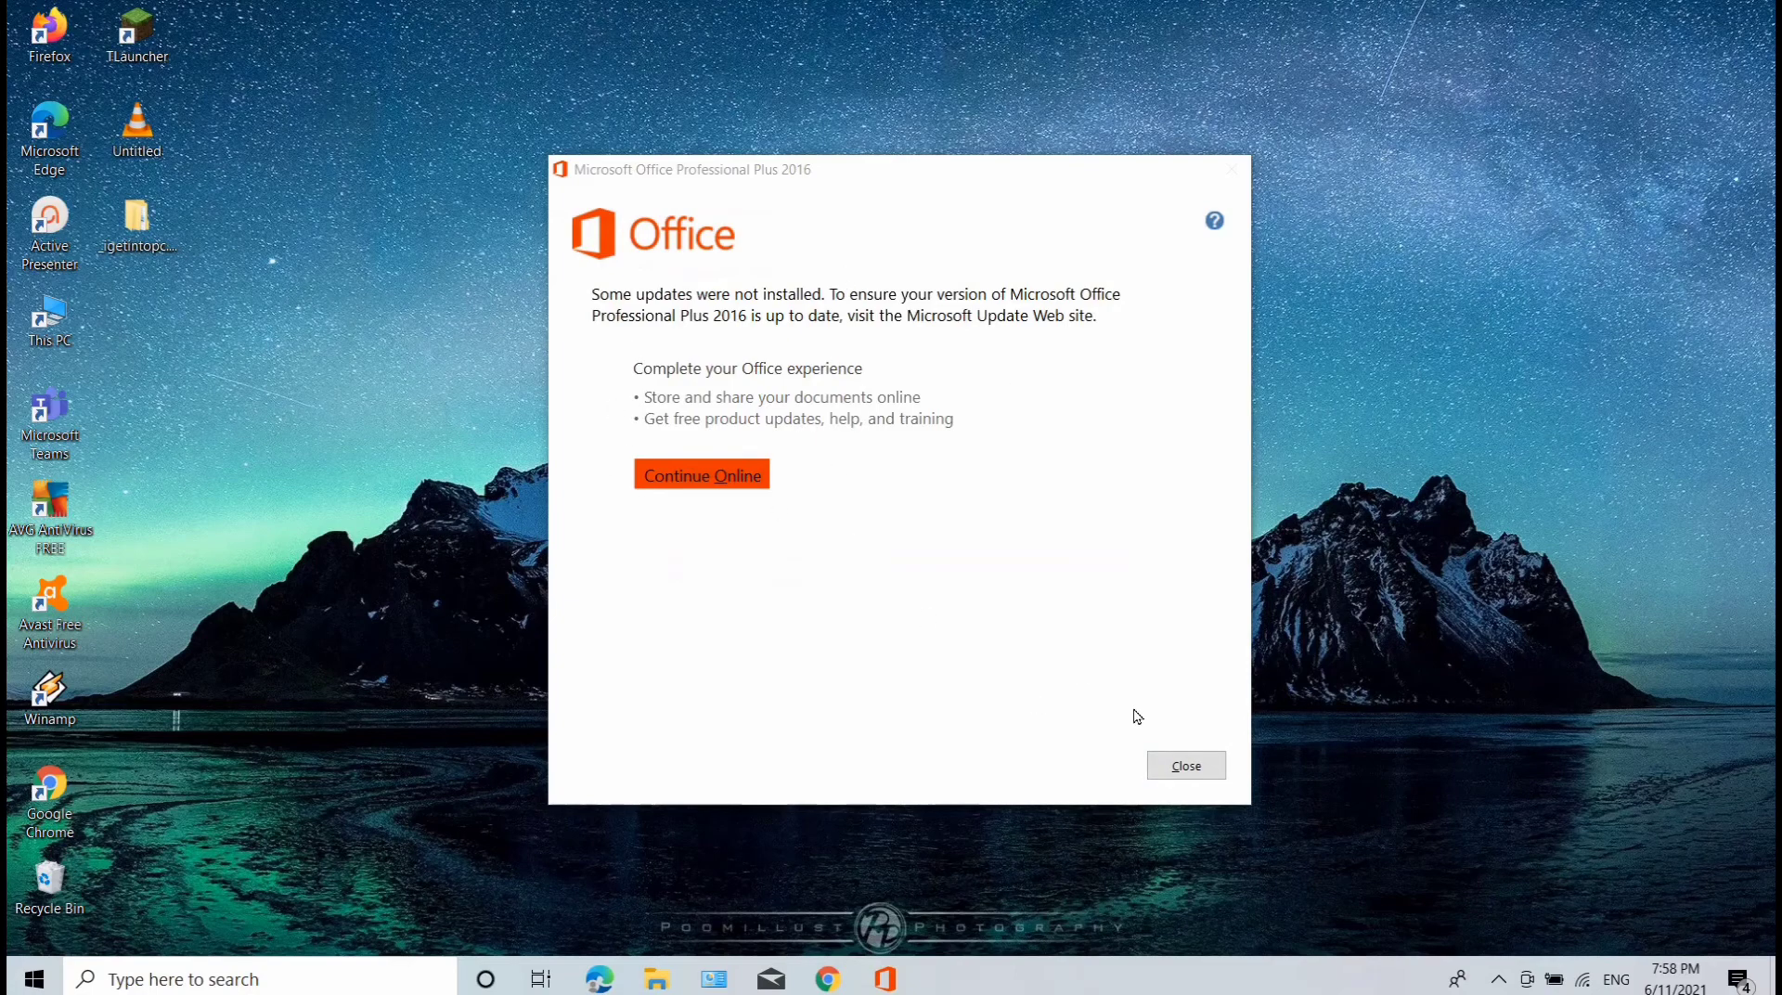
left_click(1206, 768)
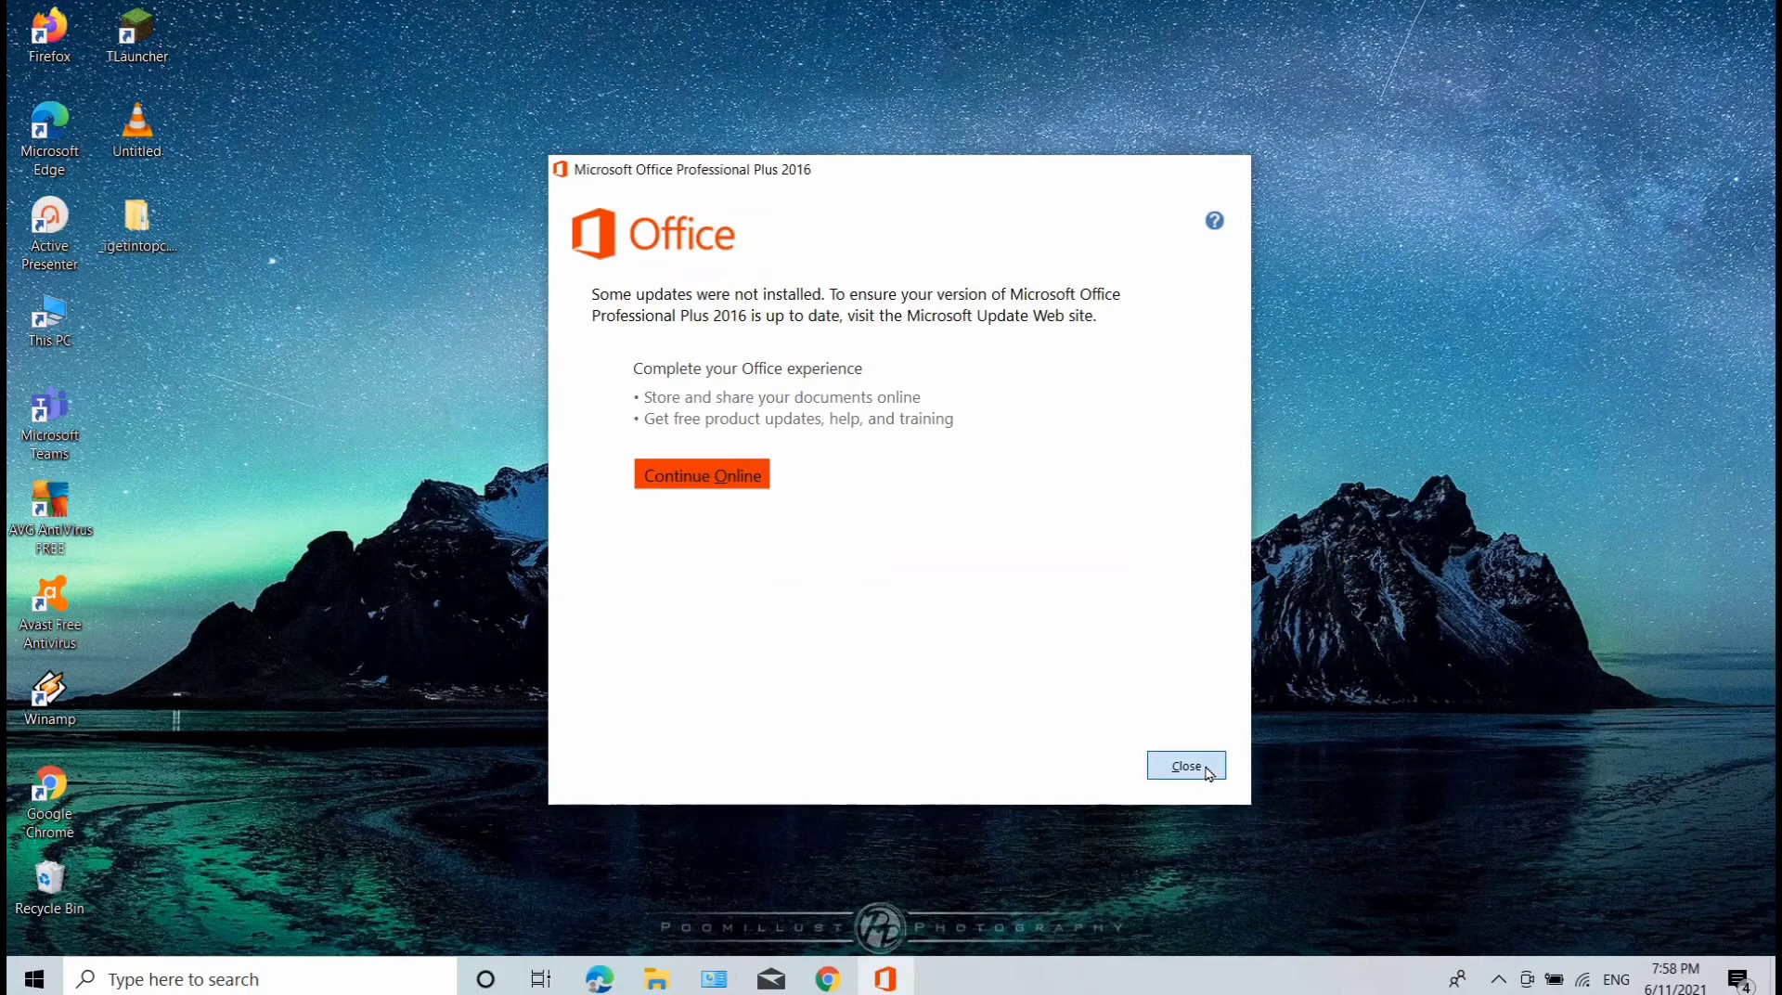
right_click(788, 342)
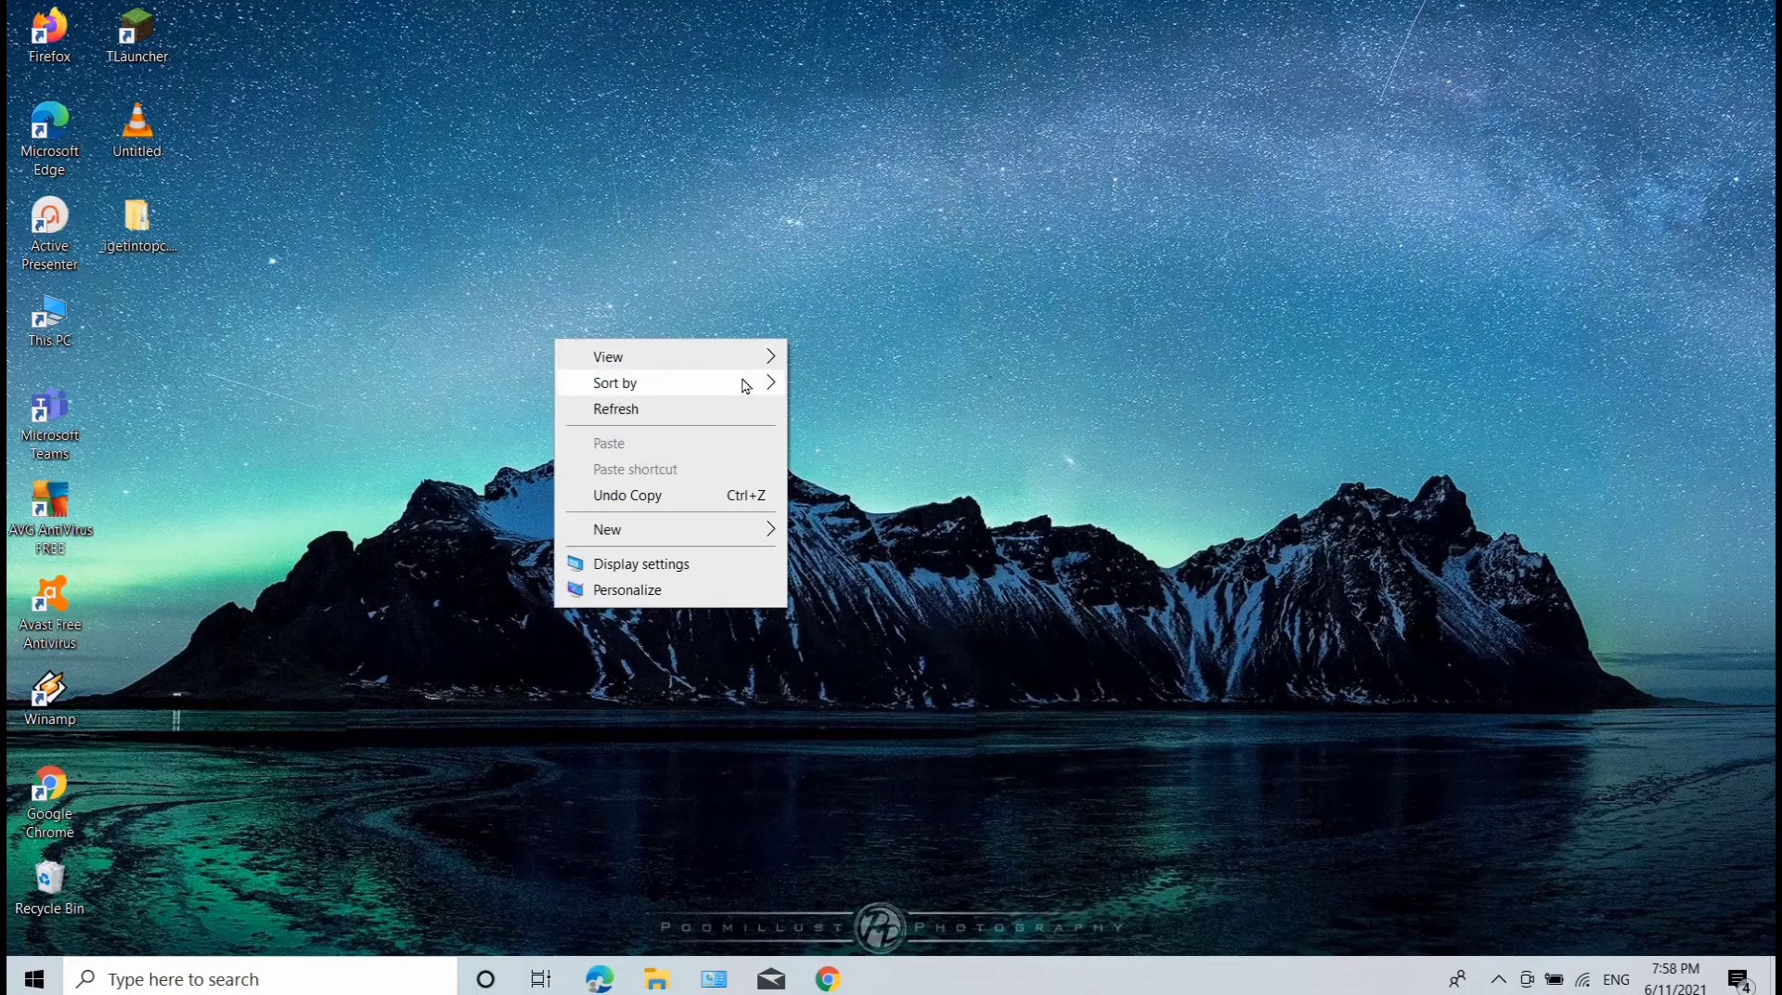
left_click(721, 406)
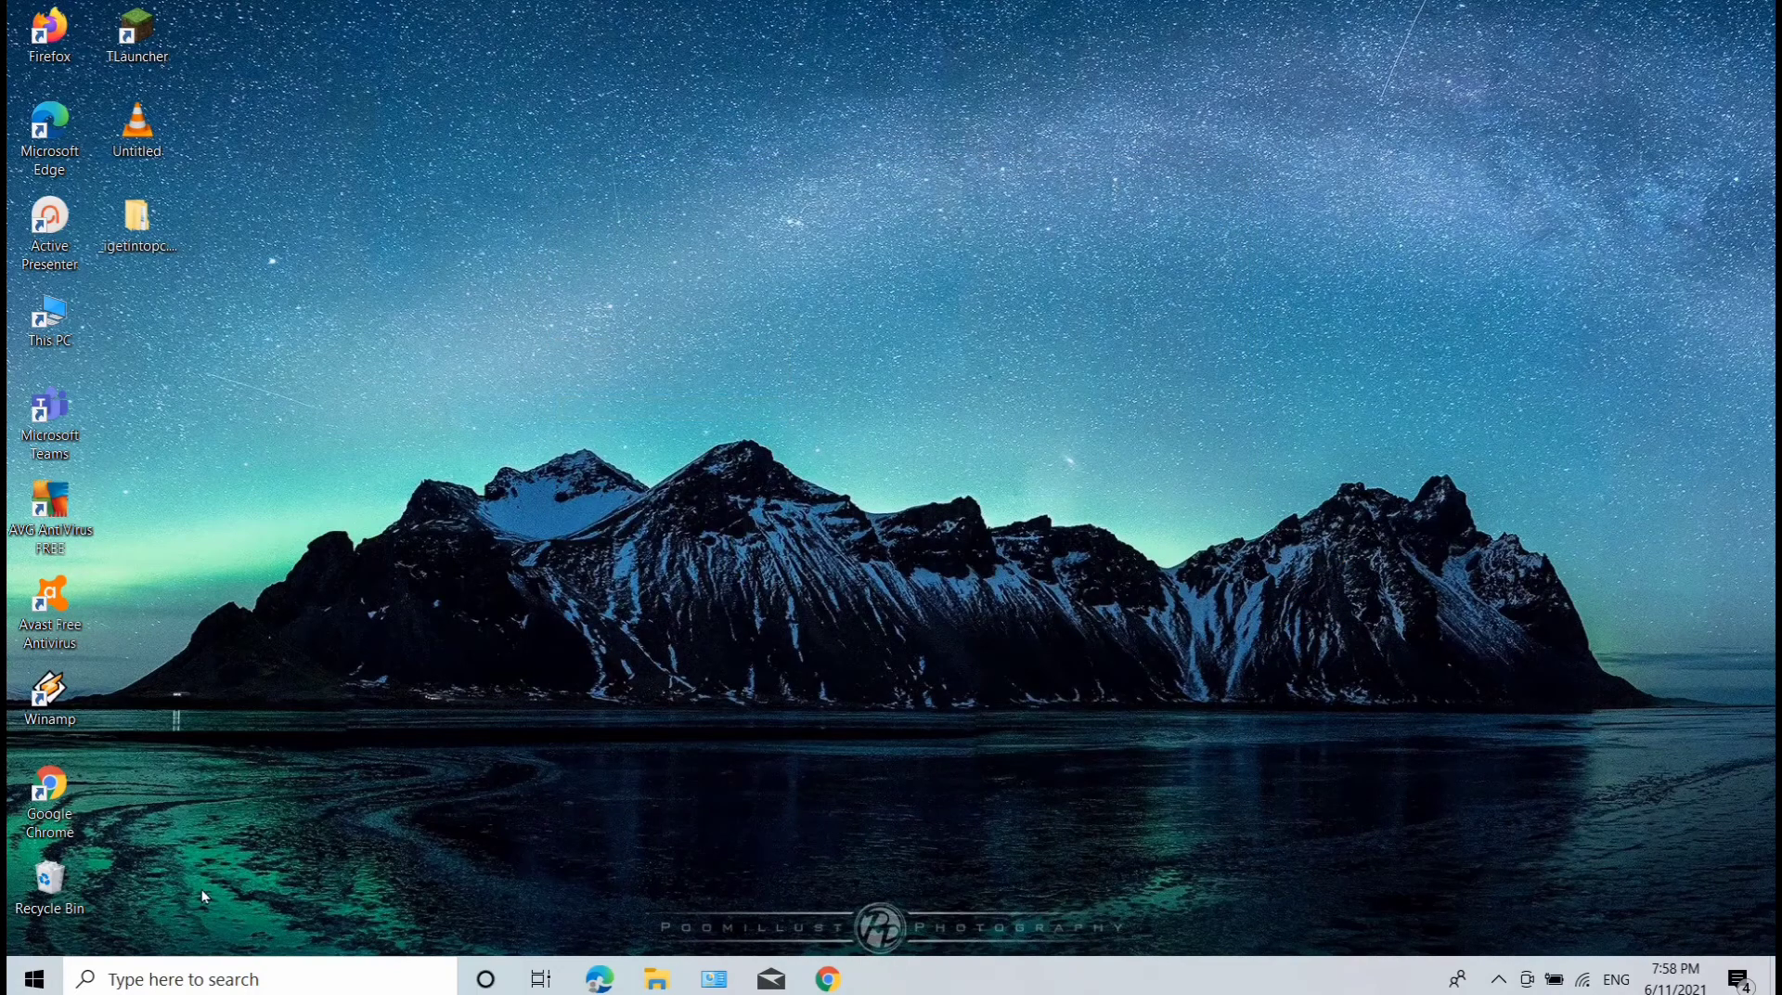
- Find and launch Word 2016, create a blank document, and dismiss the activation wizard
left_click(205, 969)
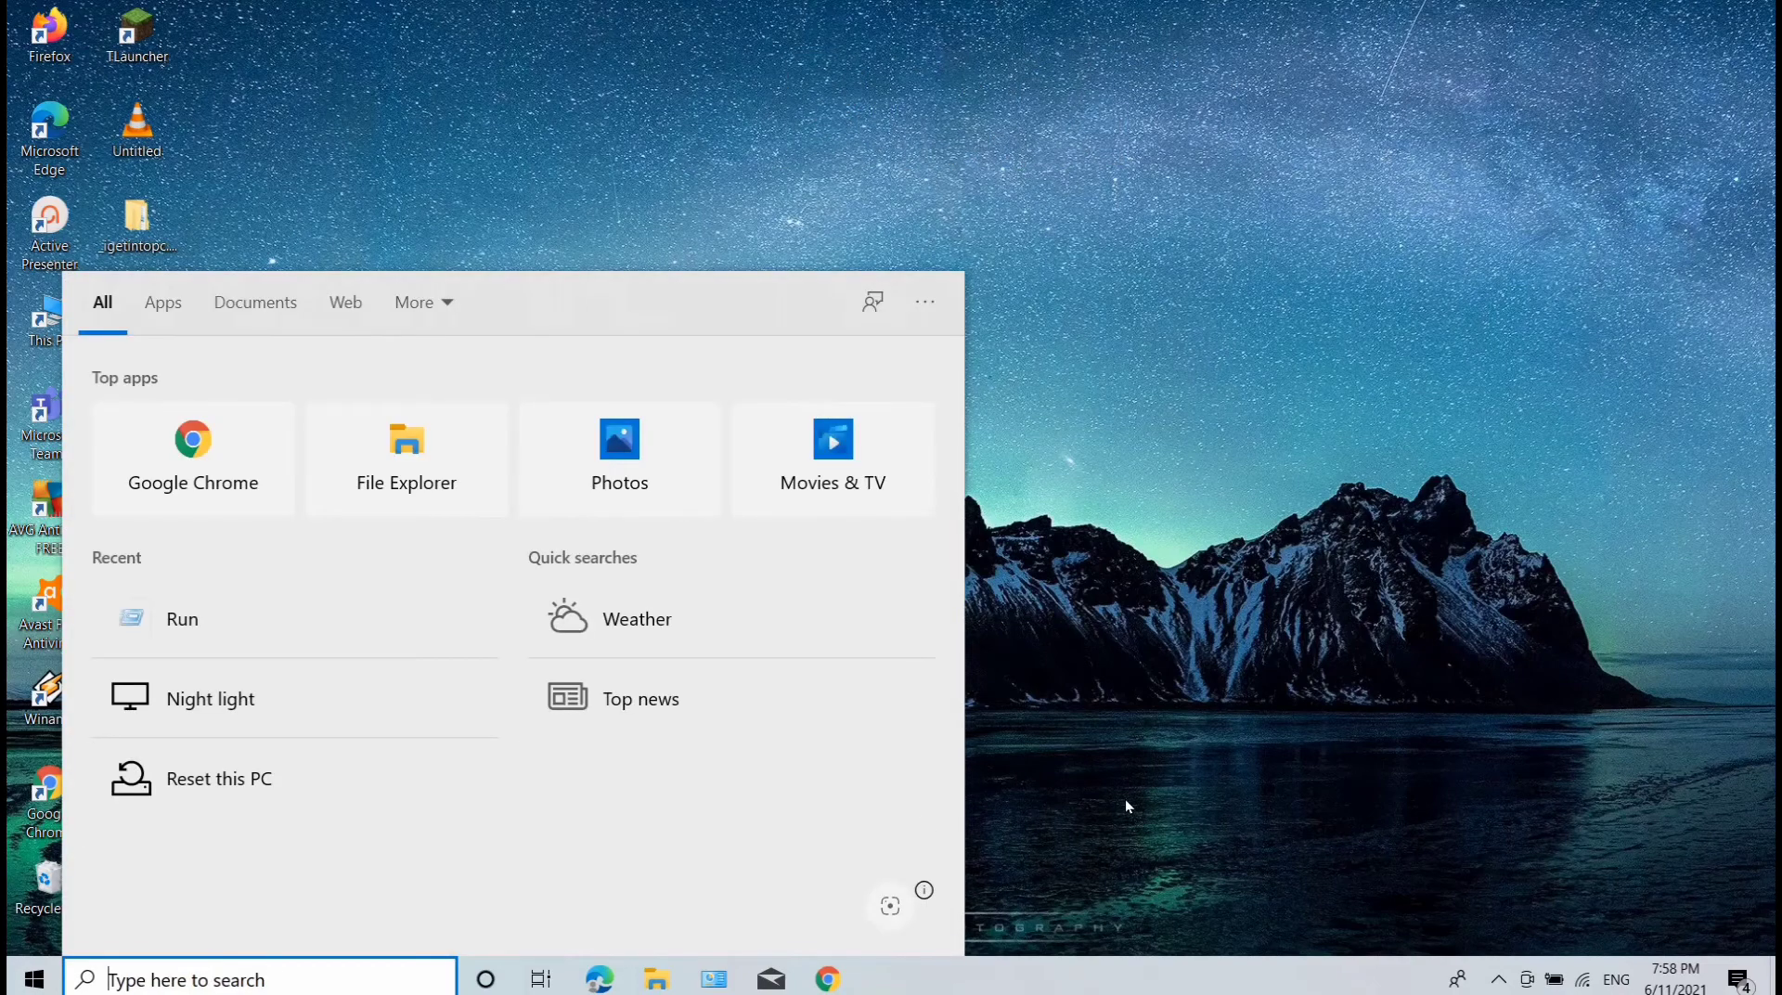
type("word")
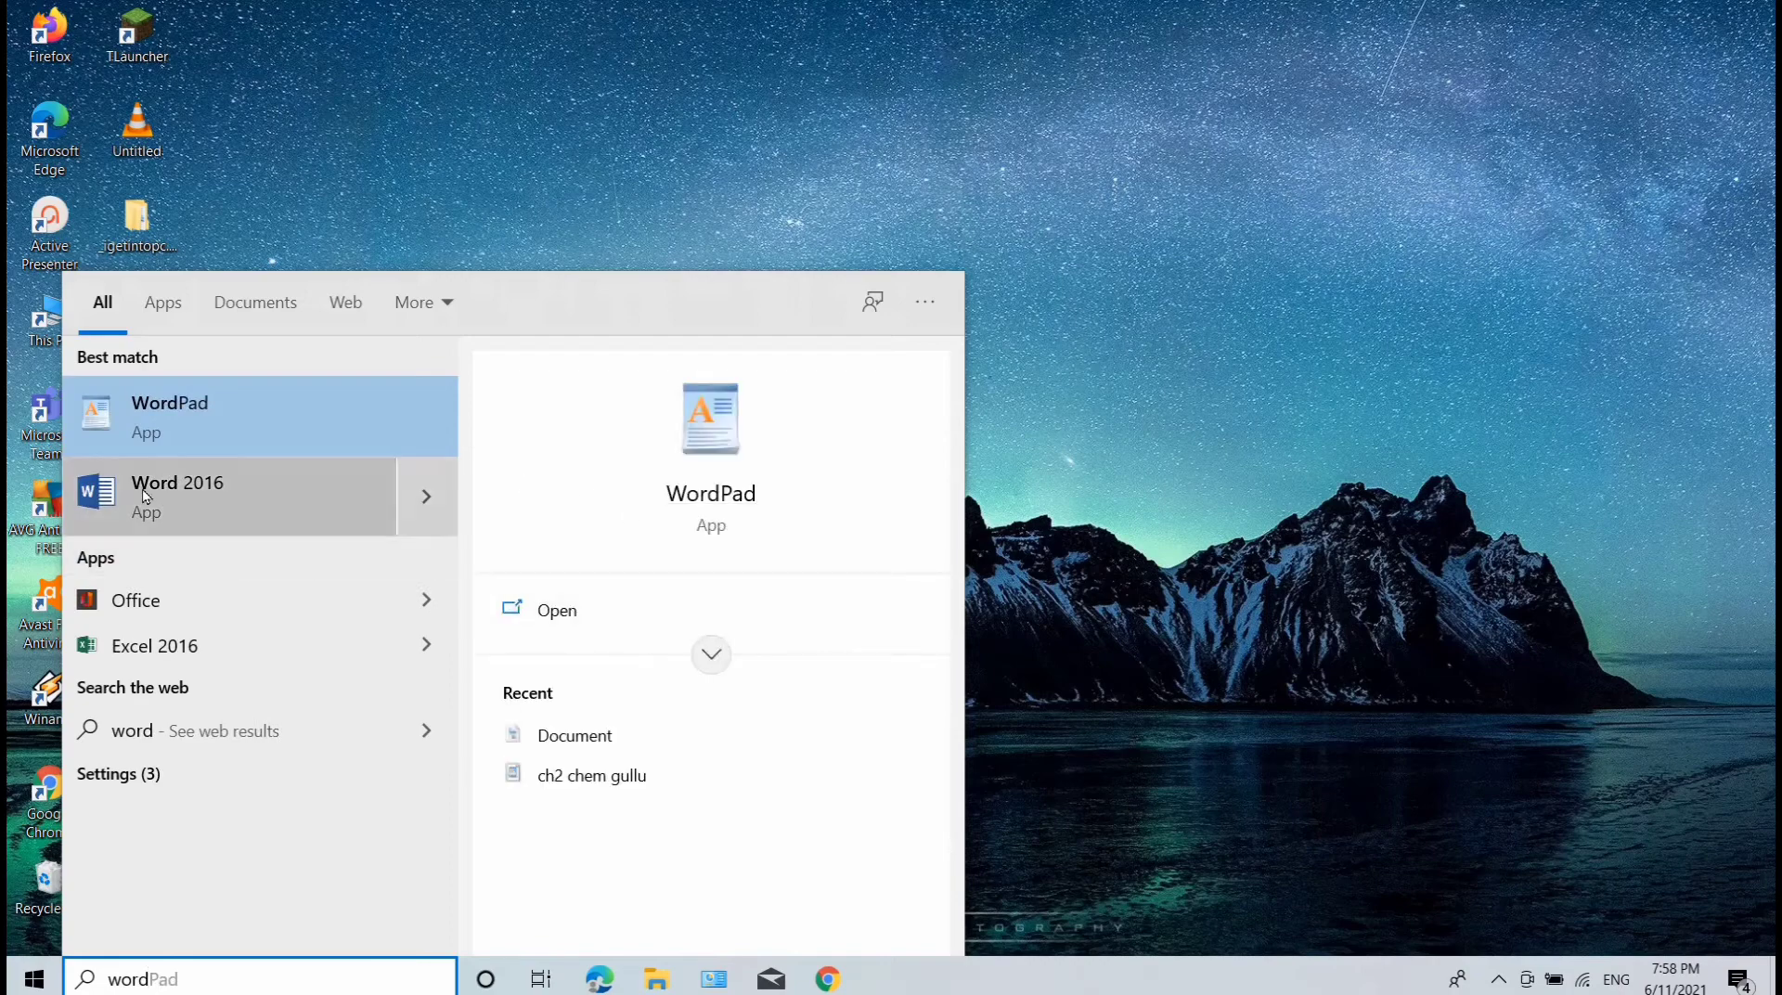
left_click(170, 516)
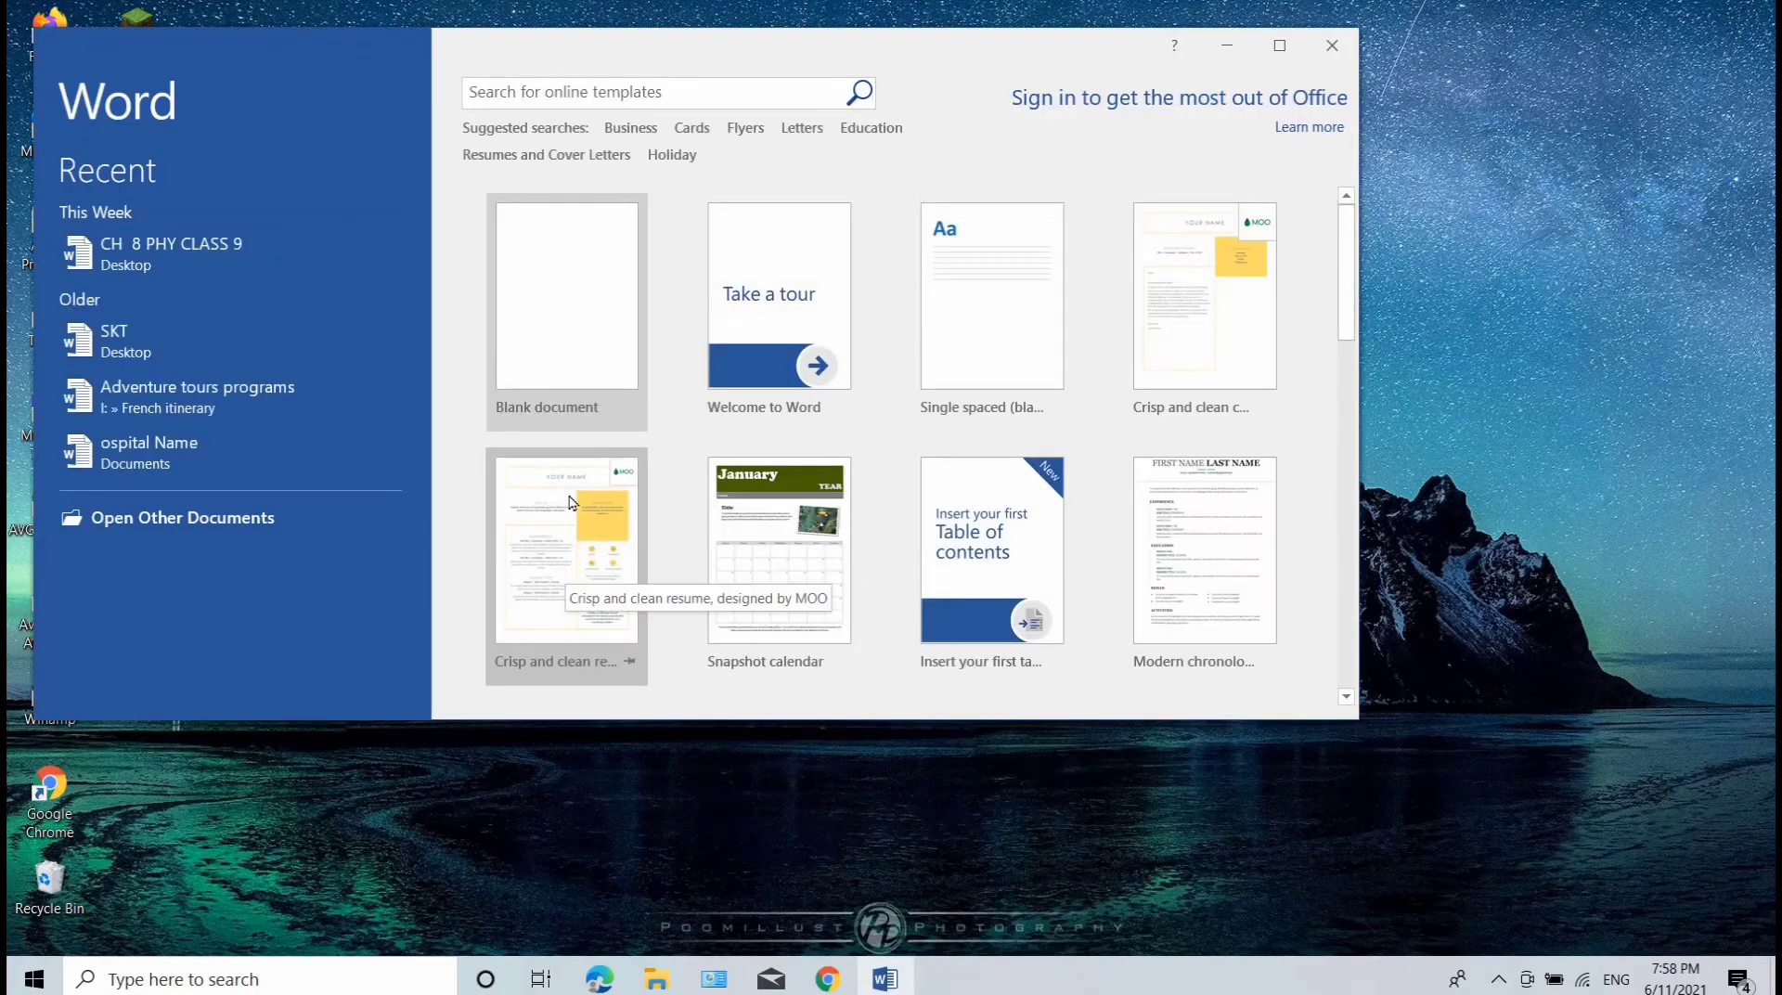
left_click(574, 345)
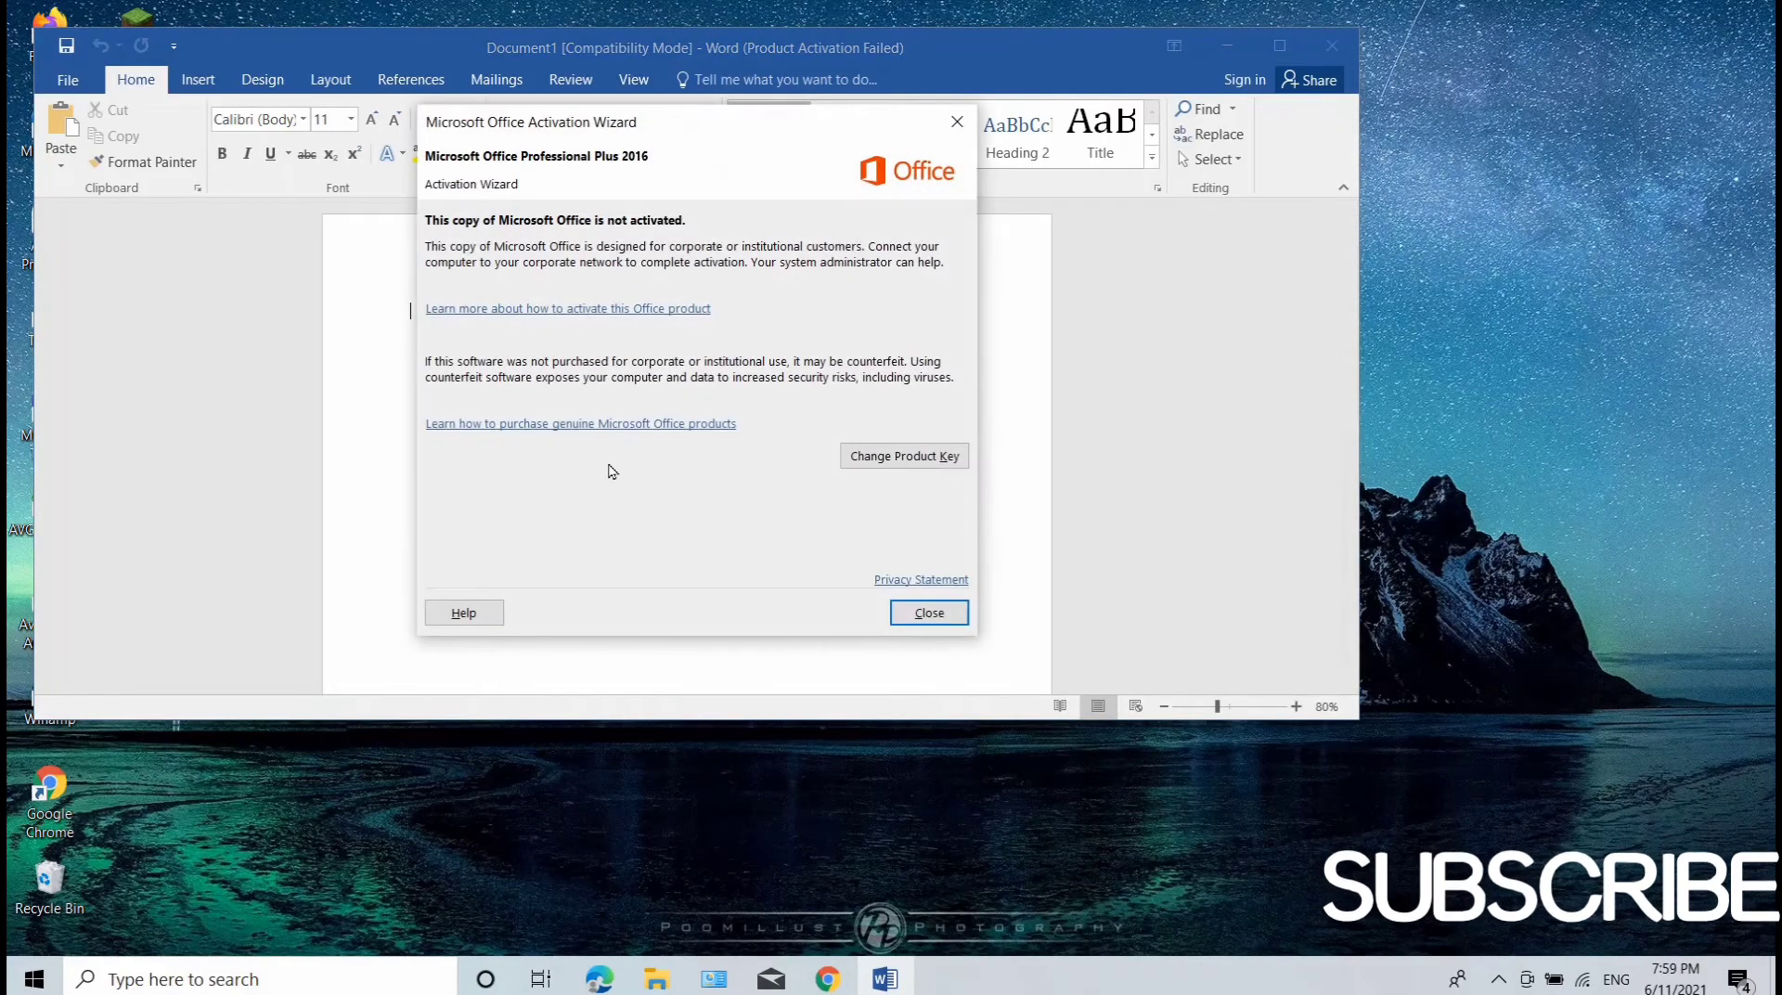
left_click(928, 612)
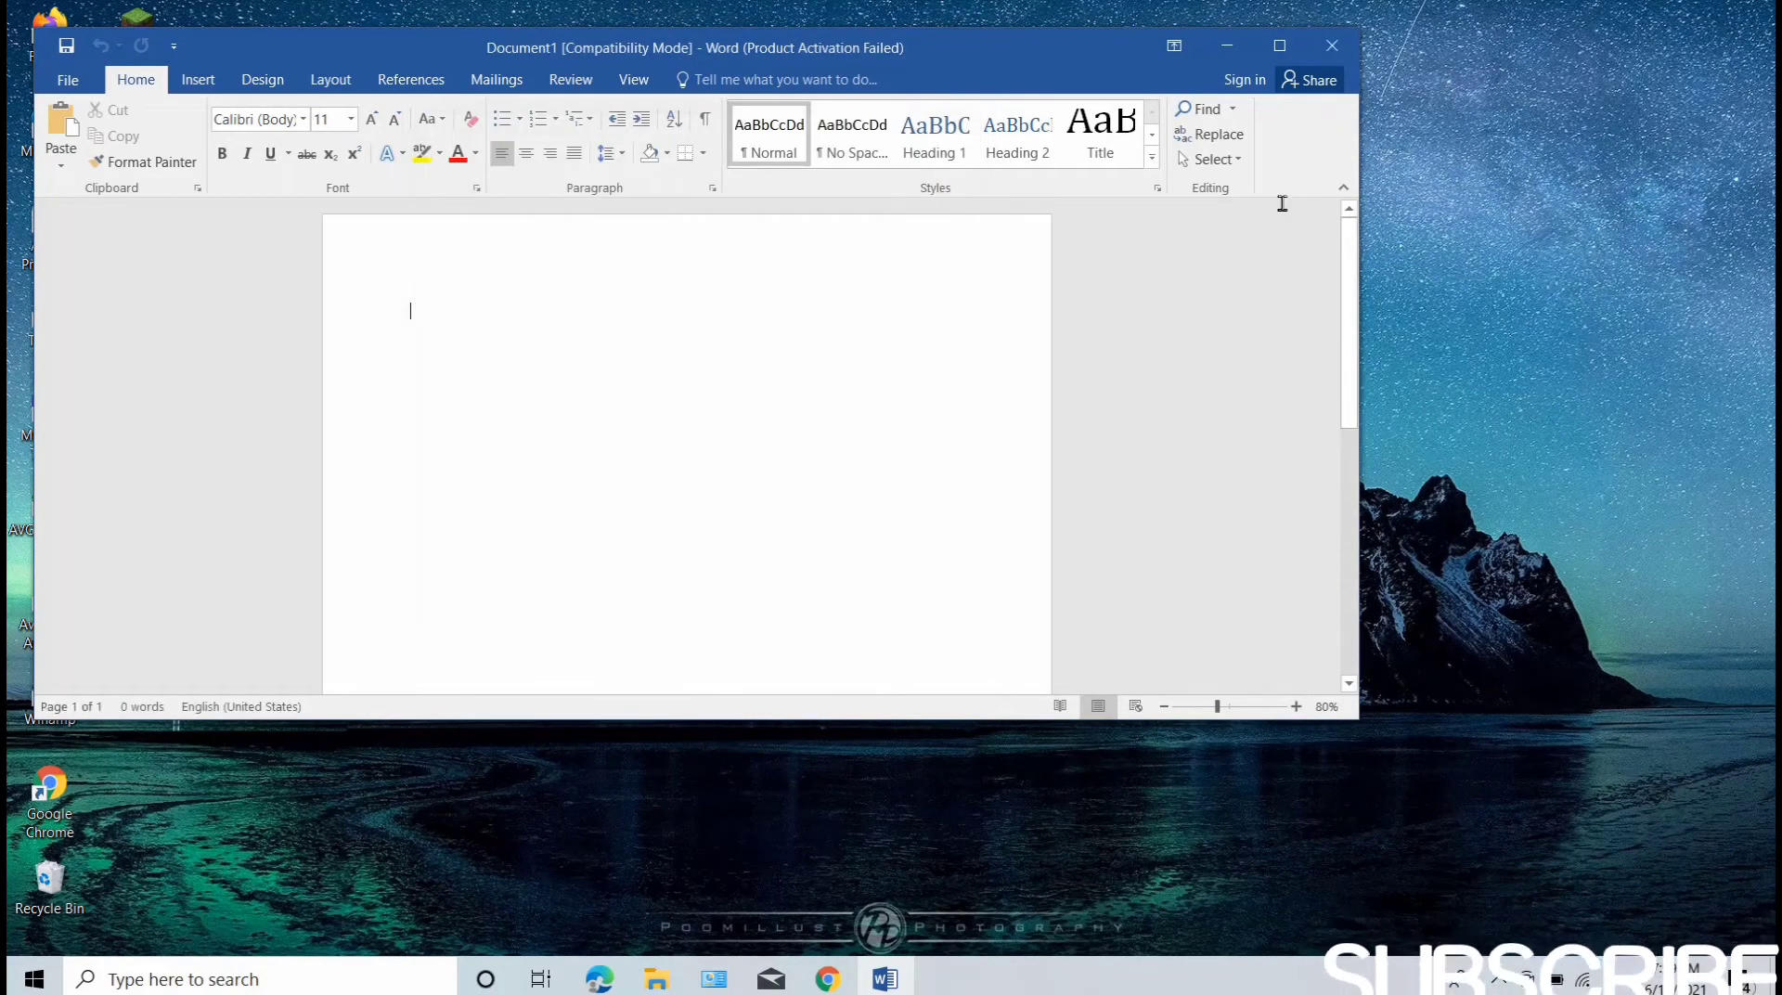
left_click(1280, 46)
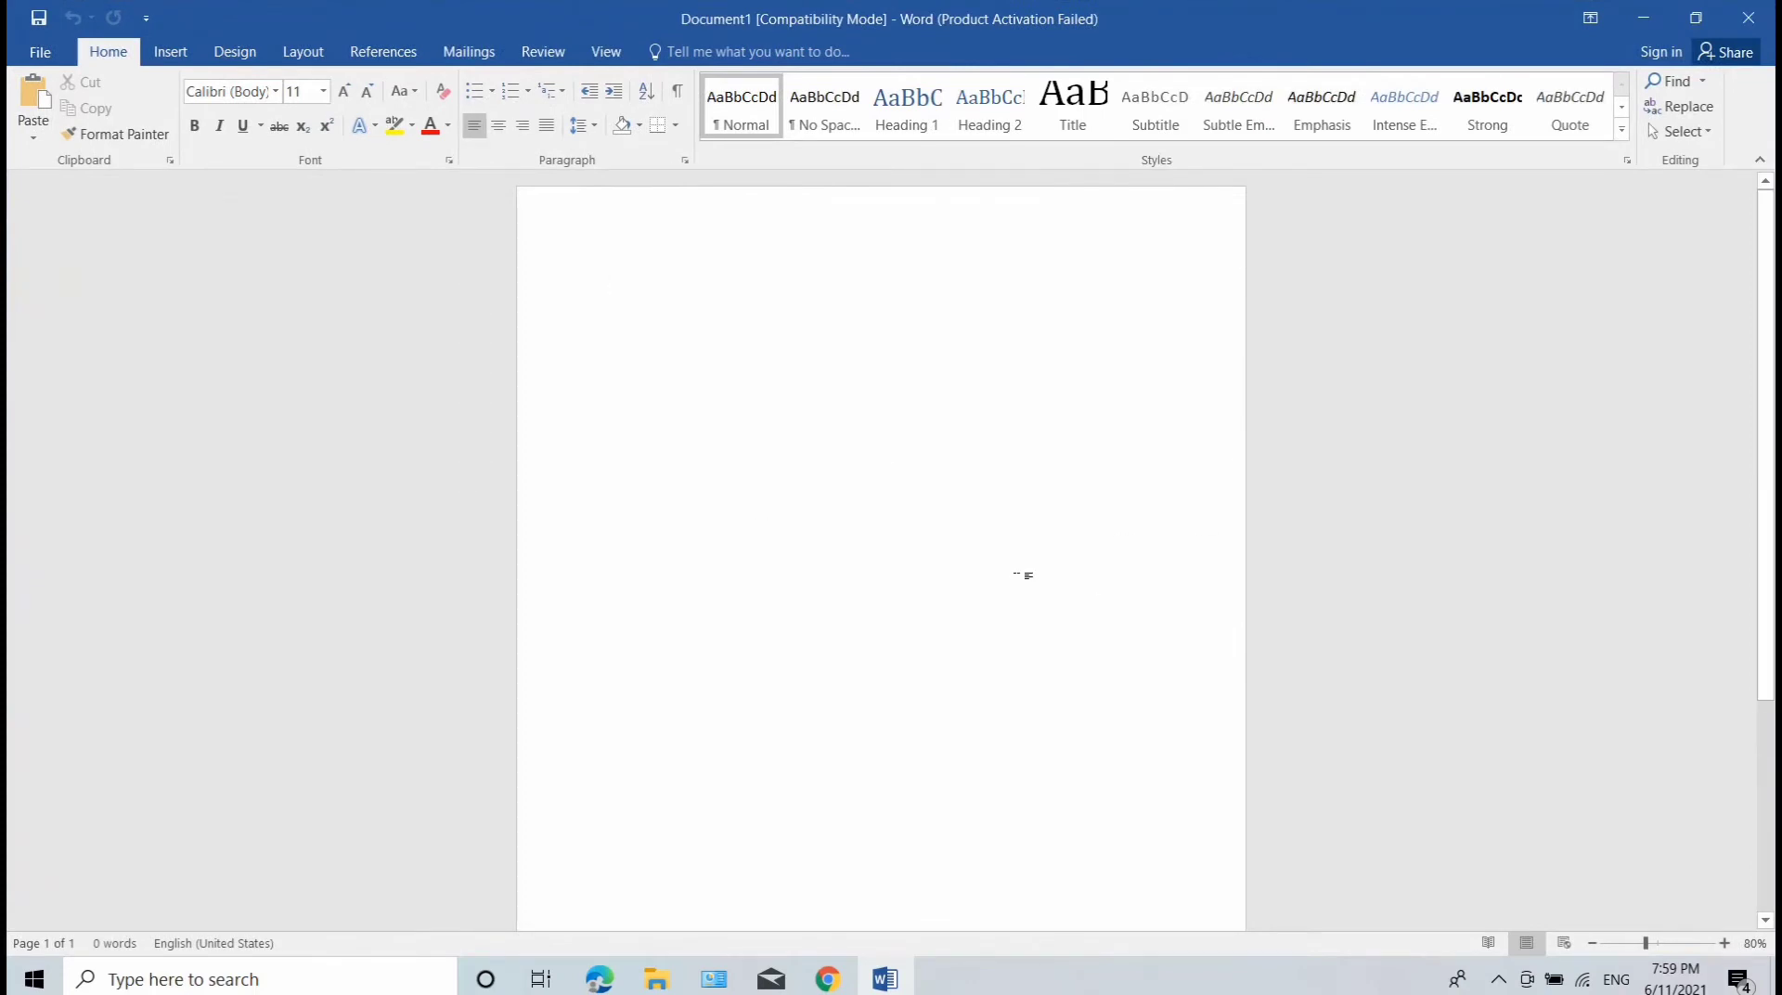
- Enter "Please SUBSCRIBE & LIKE the video!!!!!" and close Word, saving the file as the Word Document "Please SUBSCRIBE" in Documents
type("P")
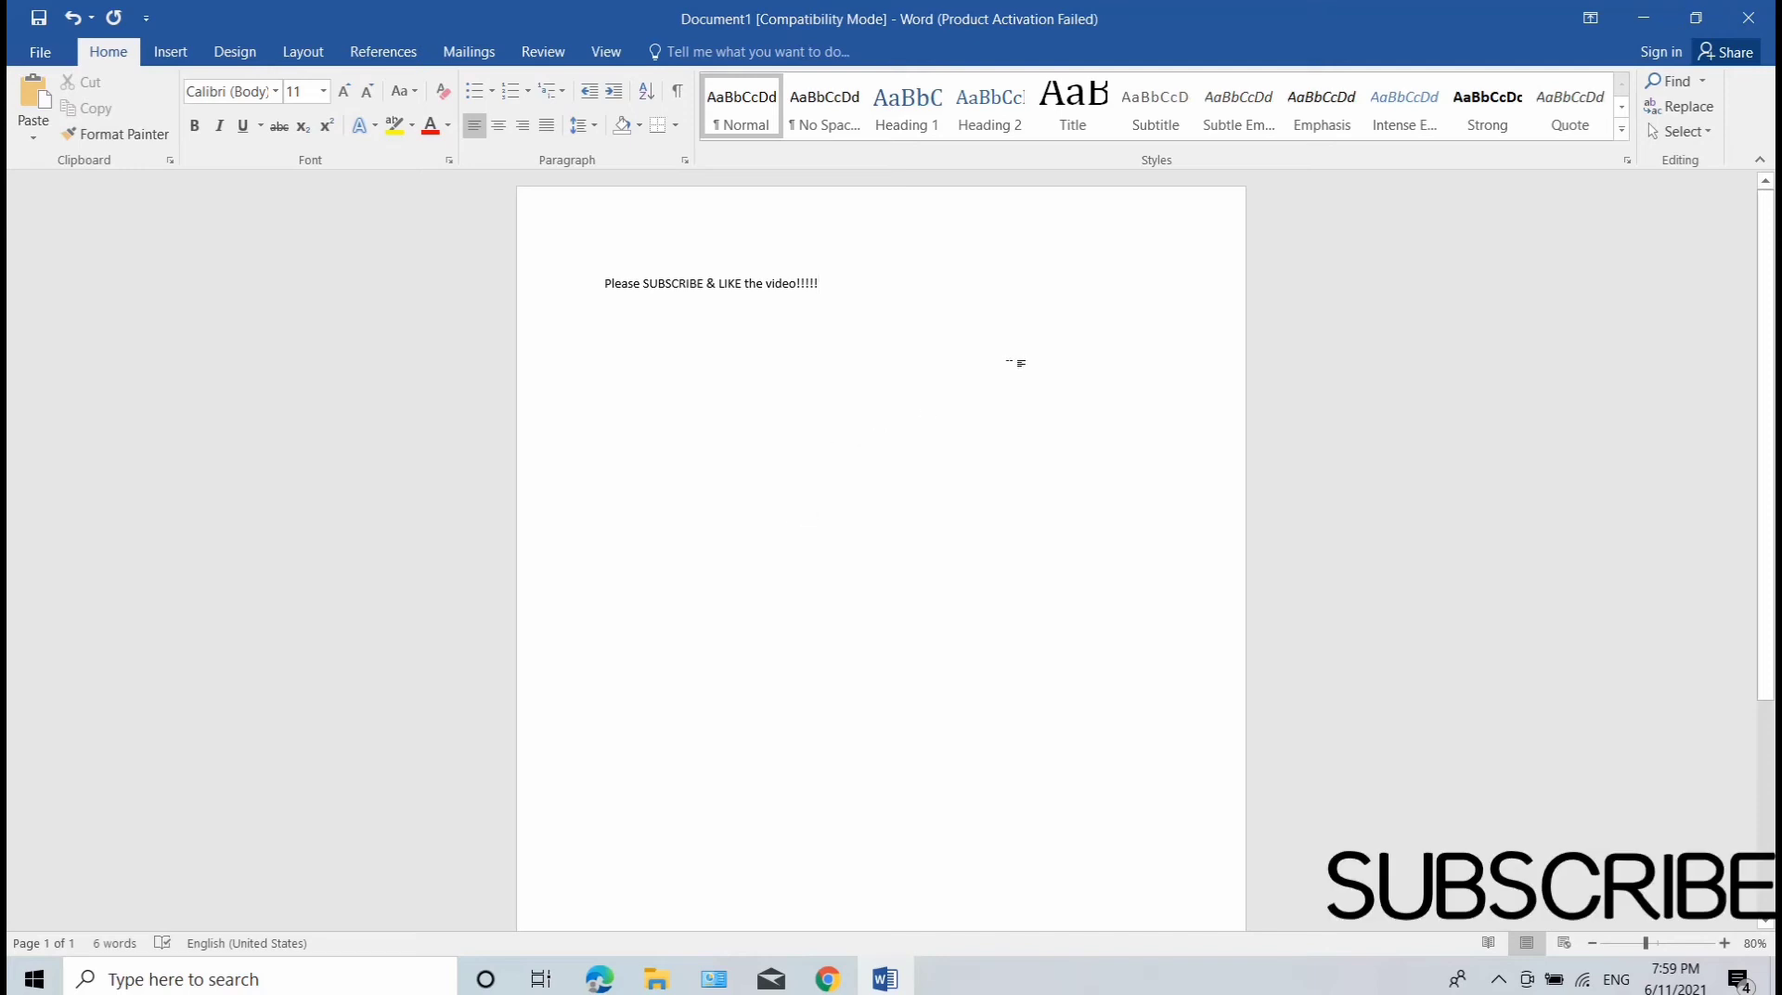
left_click(1747, 18)
left_click(815, 537)
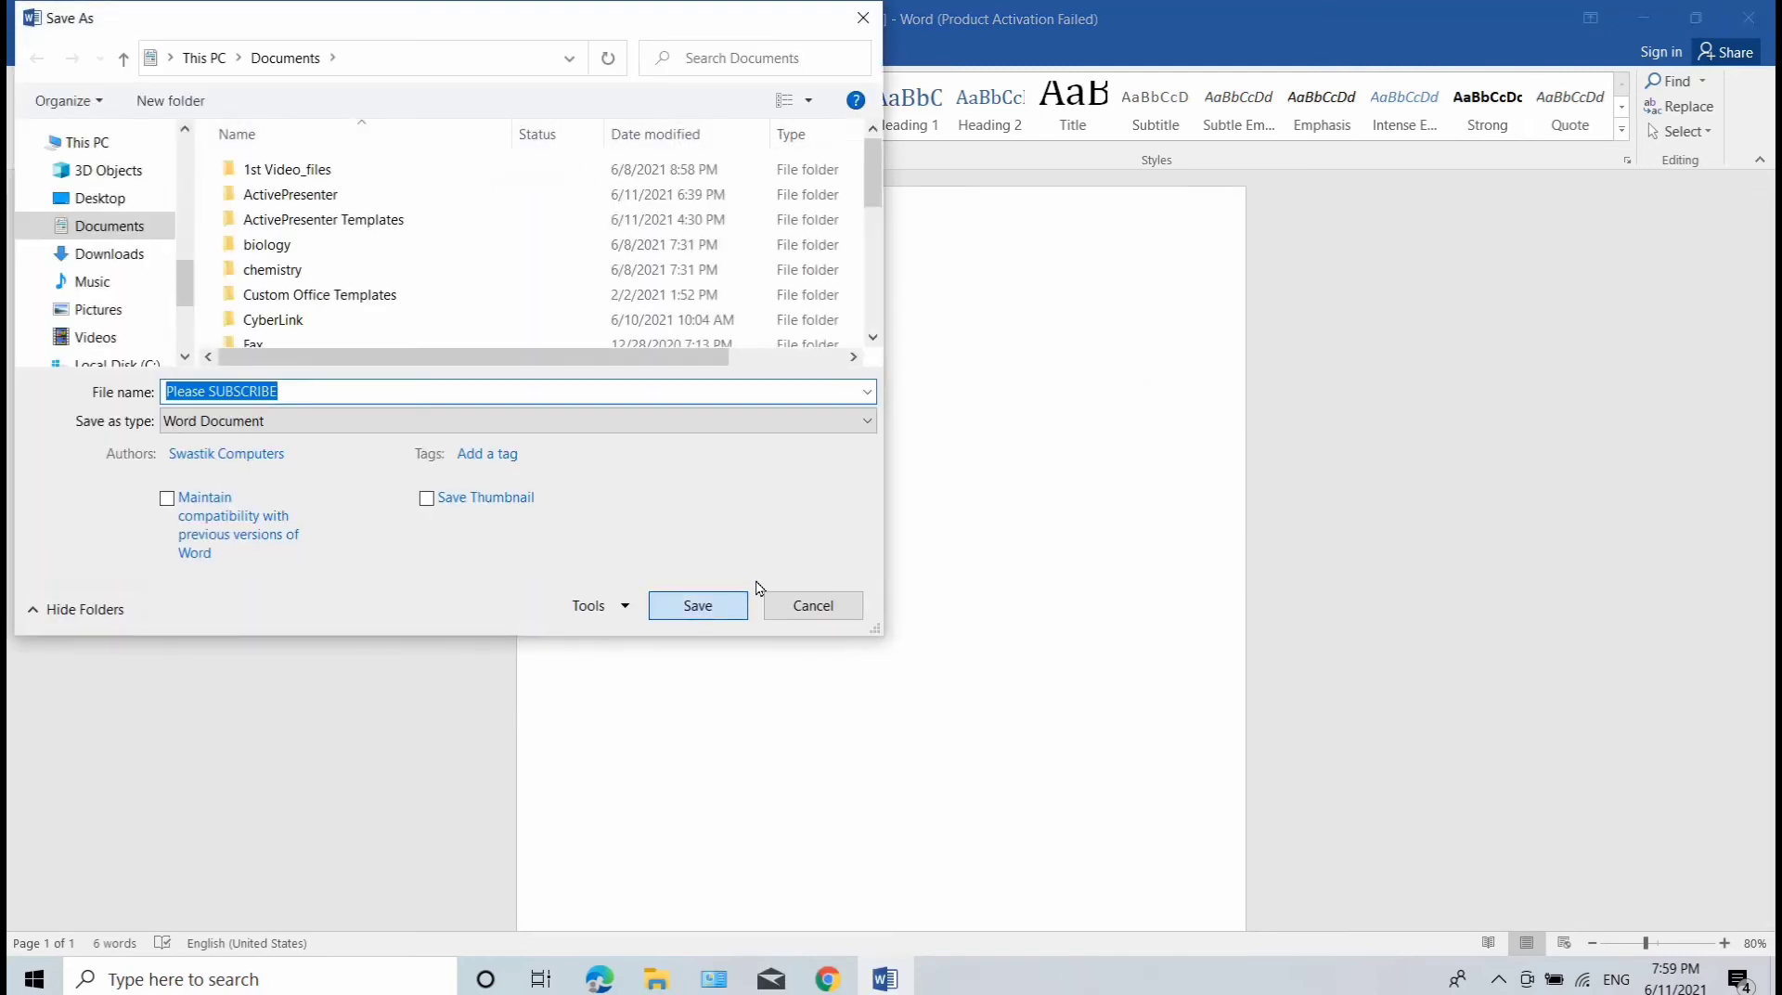
left_click(696, 601)
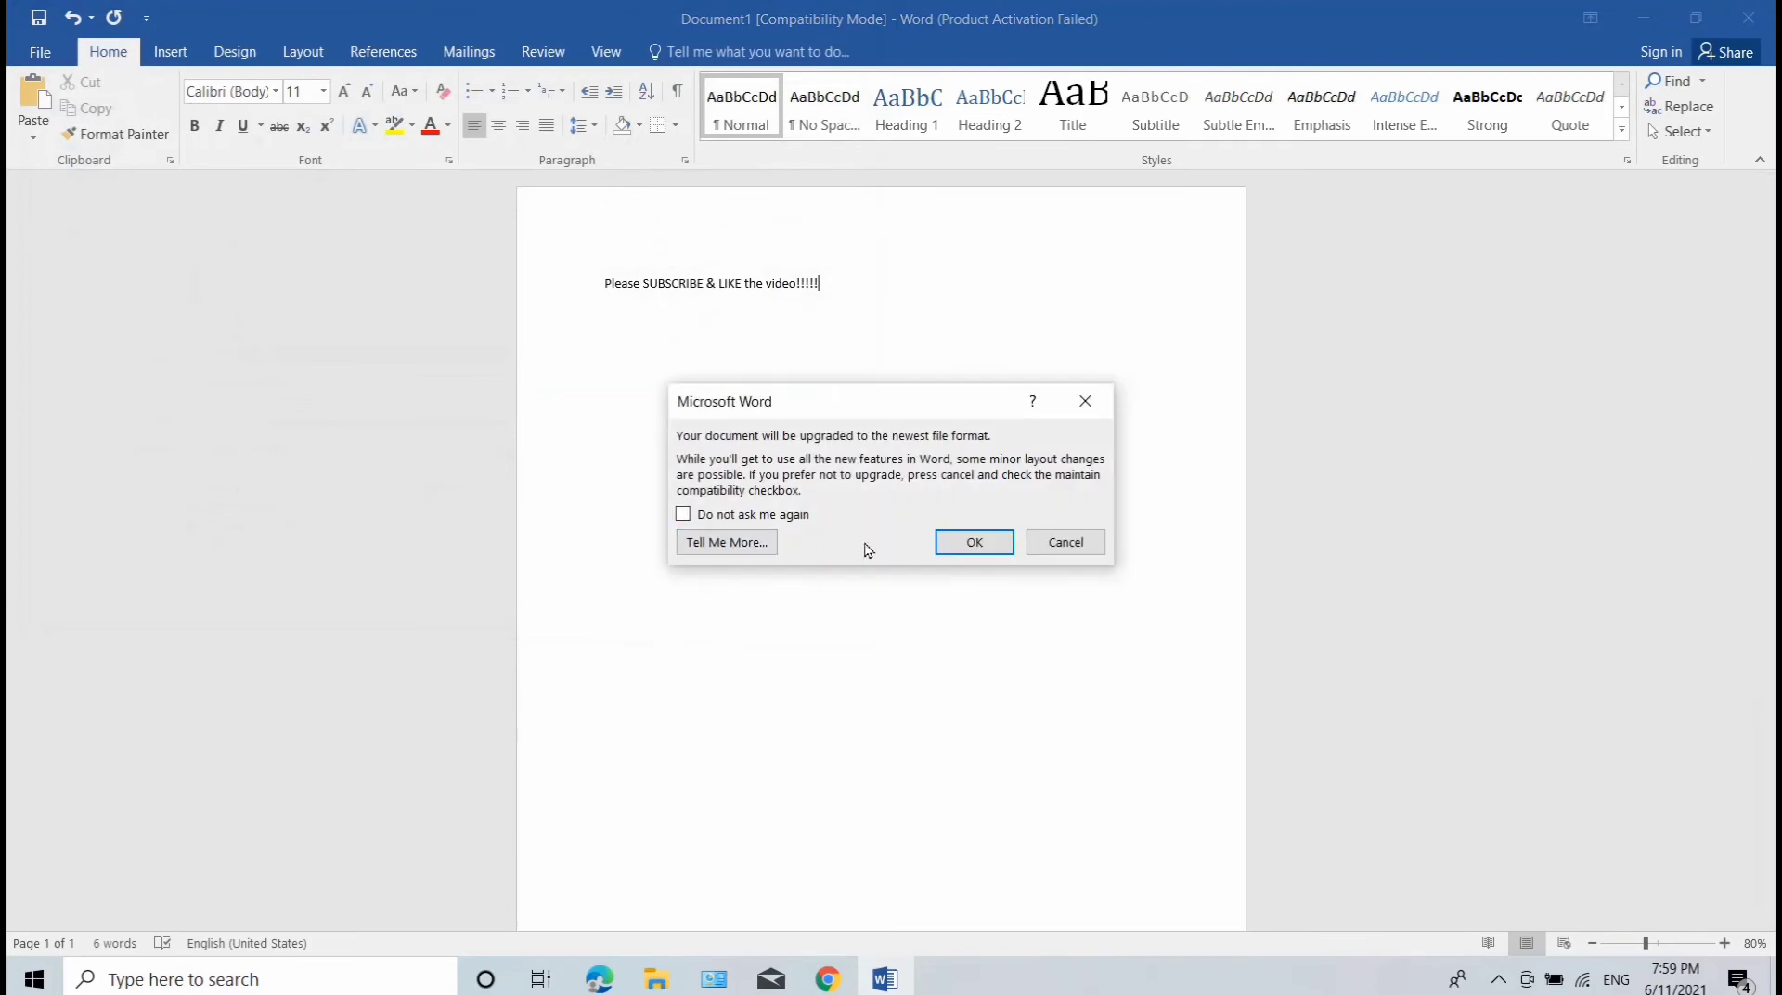
left_click(968, 543)
key("alt+F4")
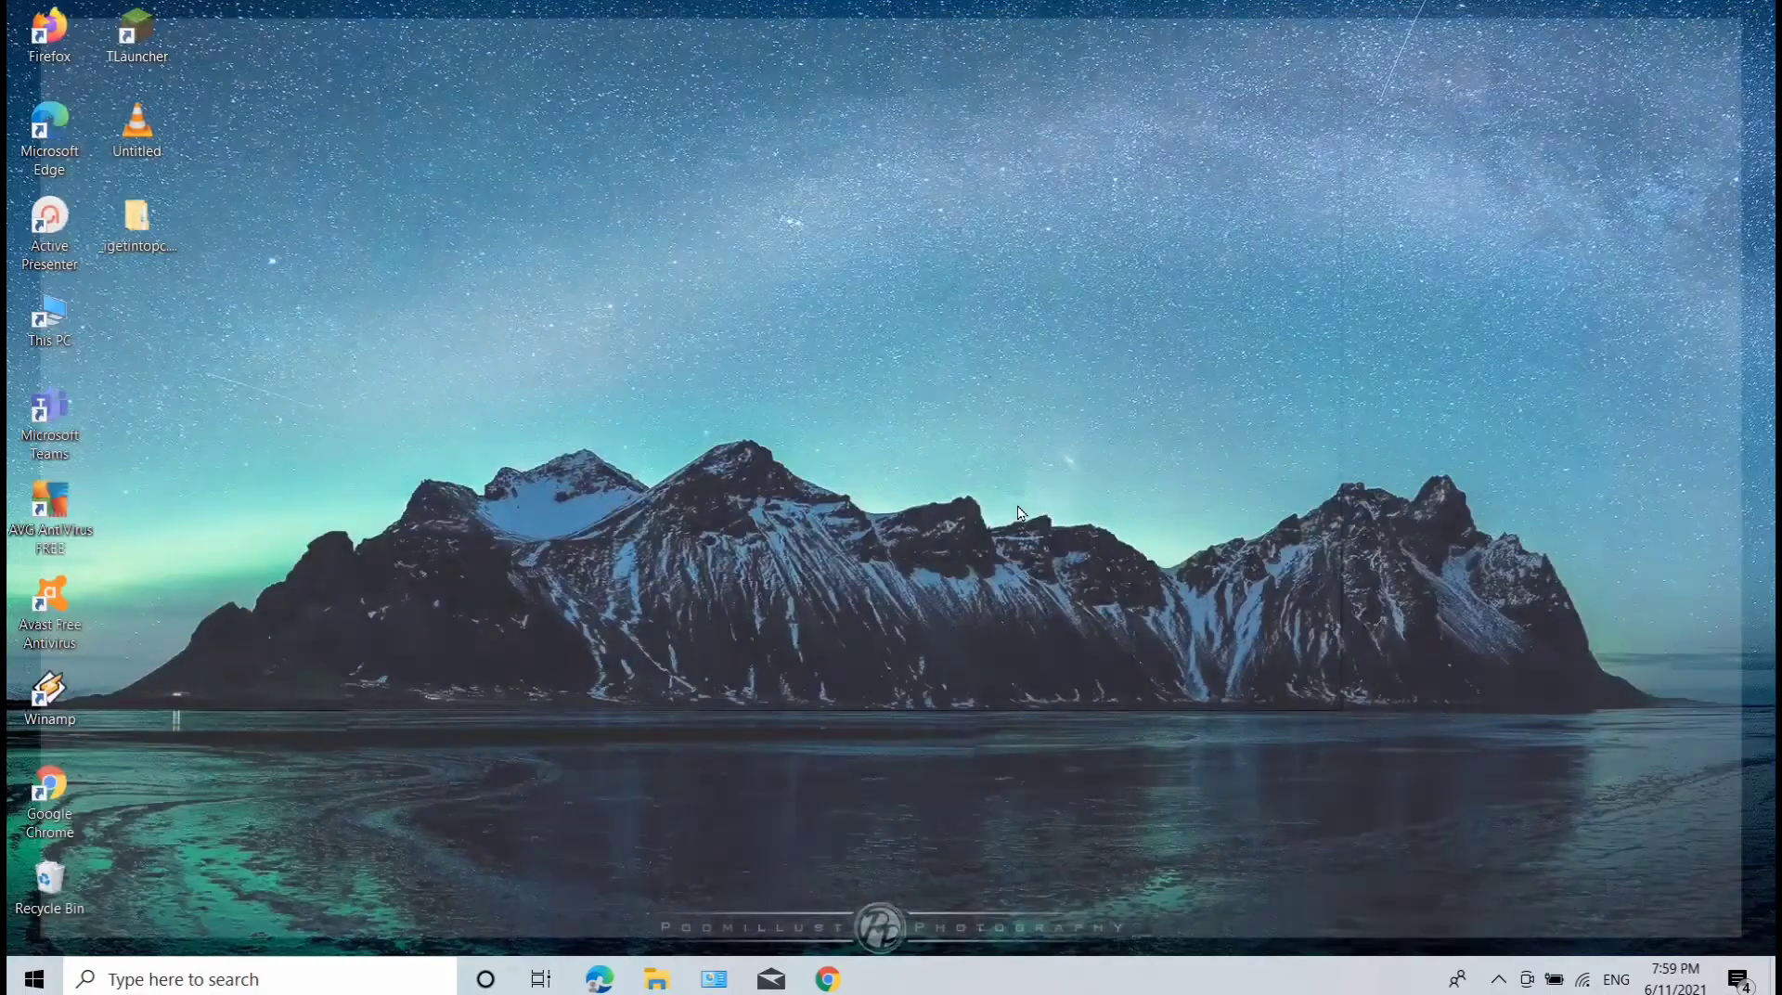
- Refresh the desktop and search Windows for "exel" to check for the Excel 2016 app
right_click(733, 295)
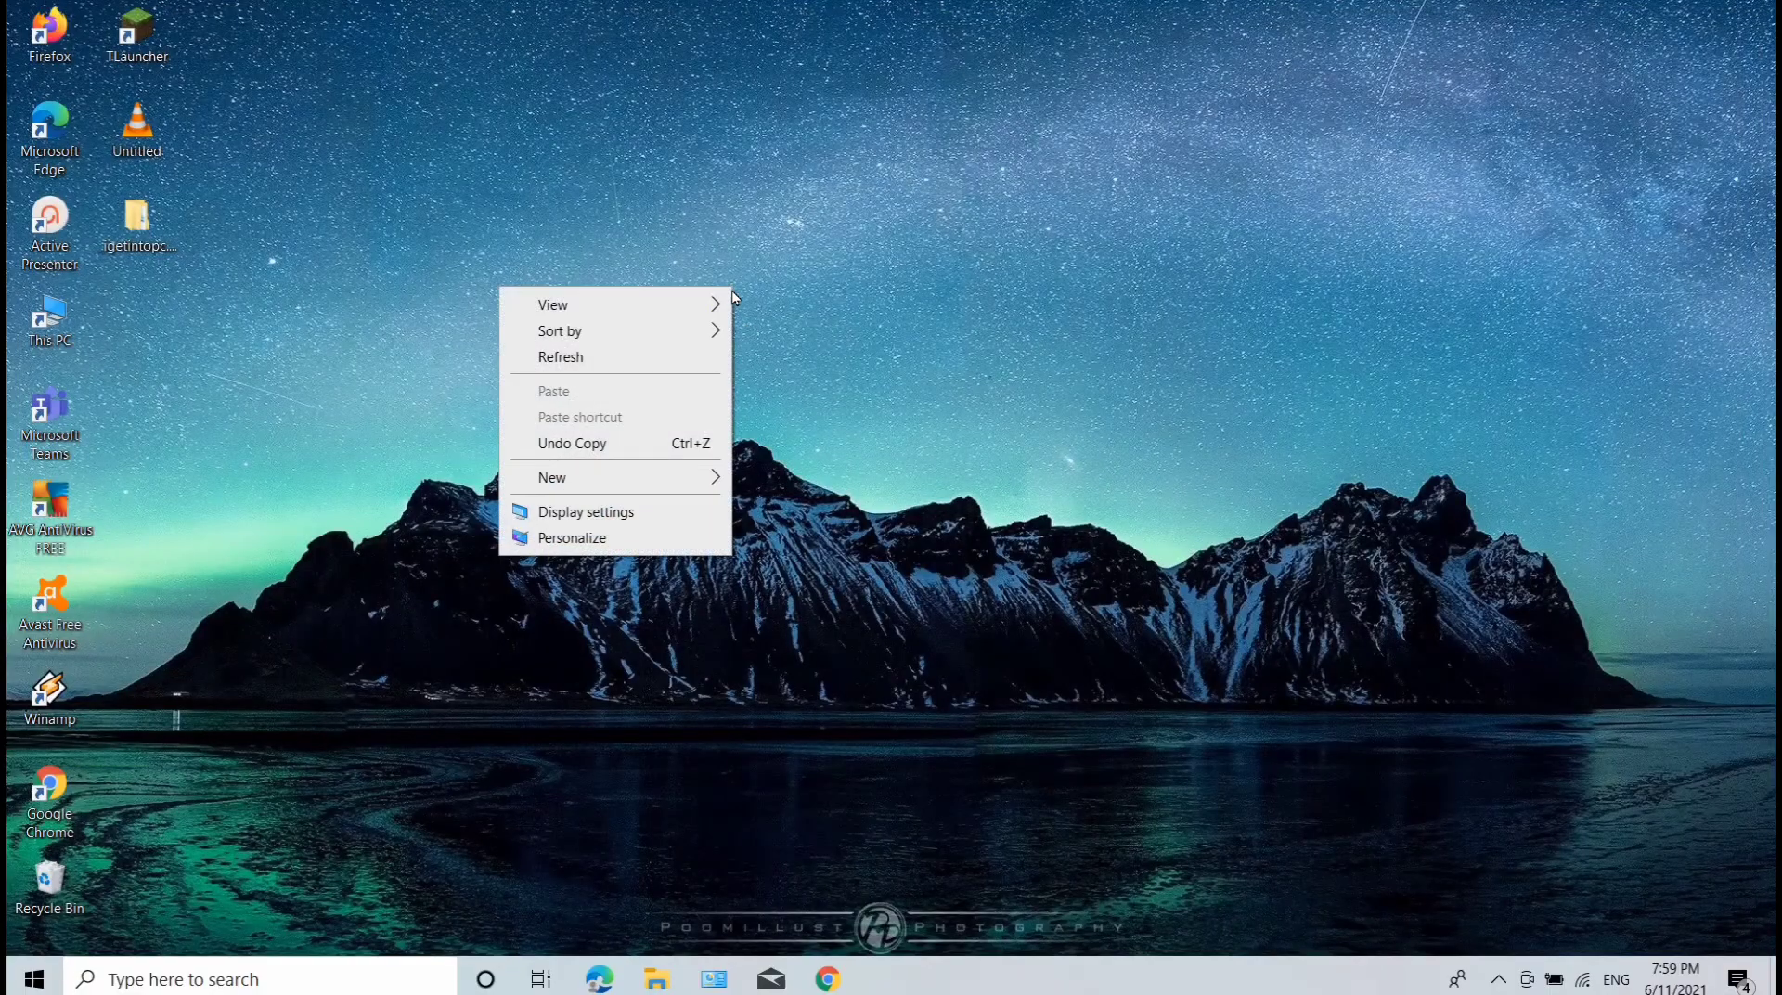
left_click(688, 358)
left_click(285, 987)
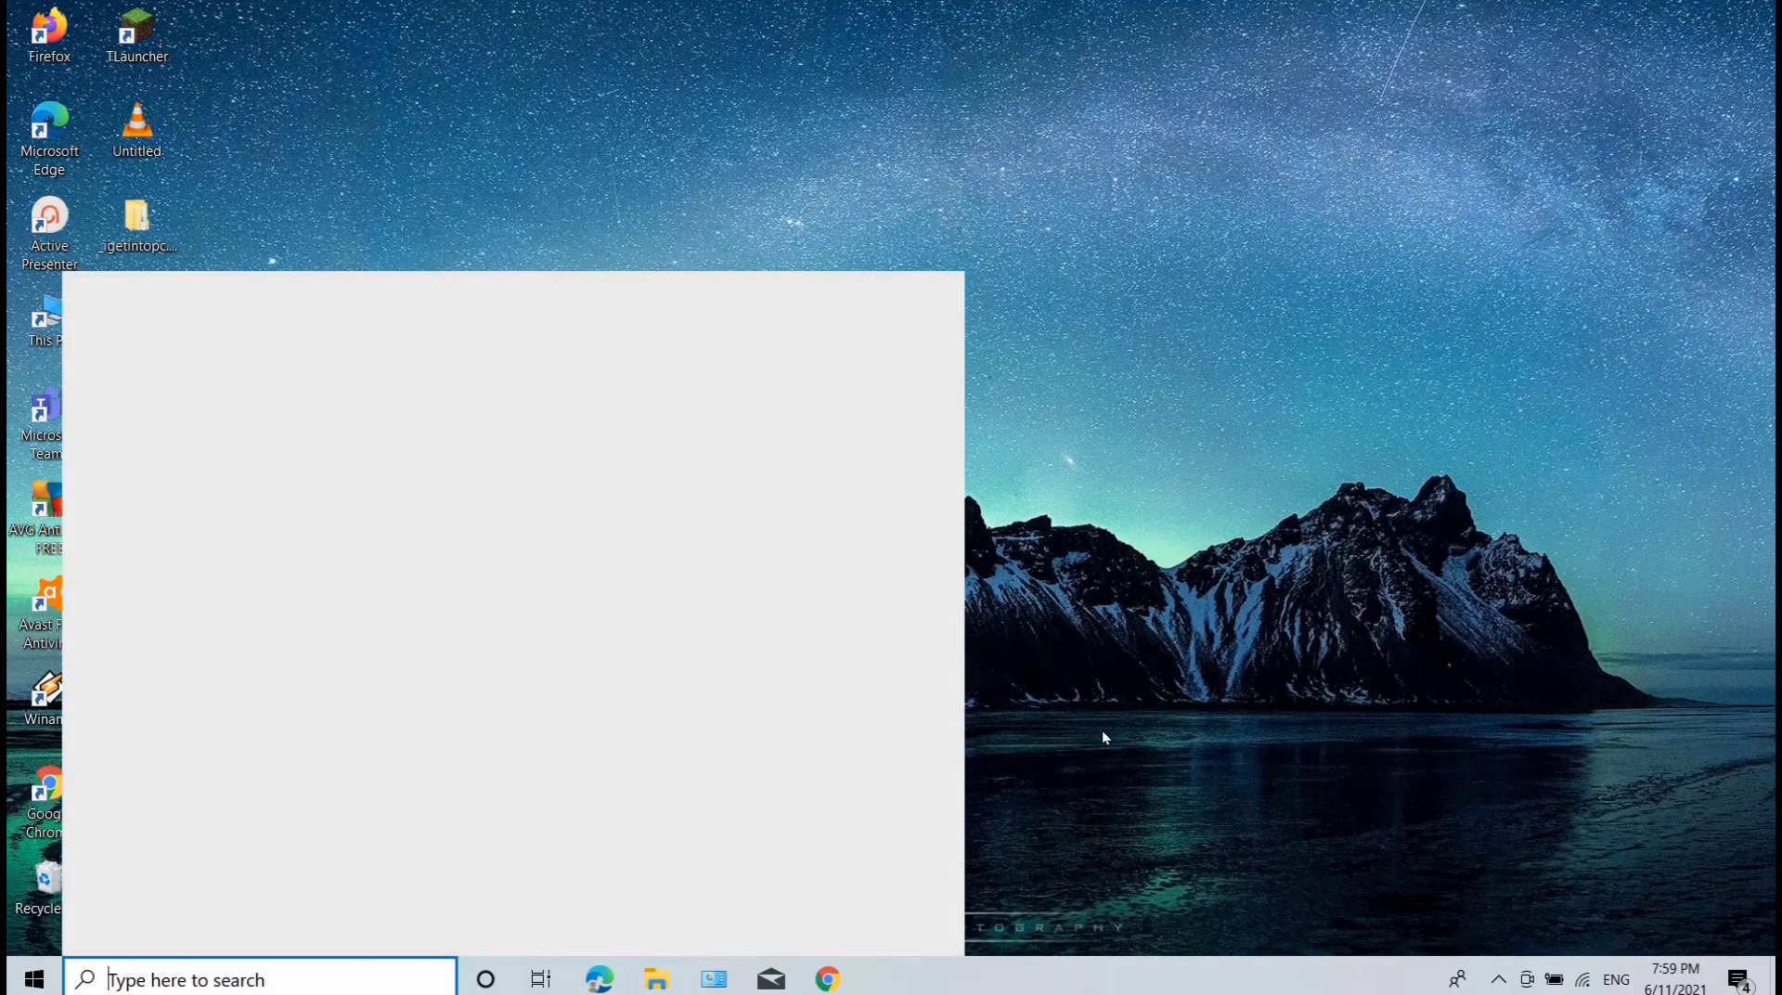
type("exelk")
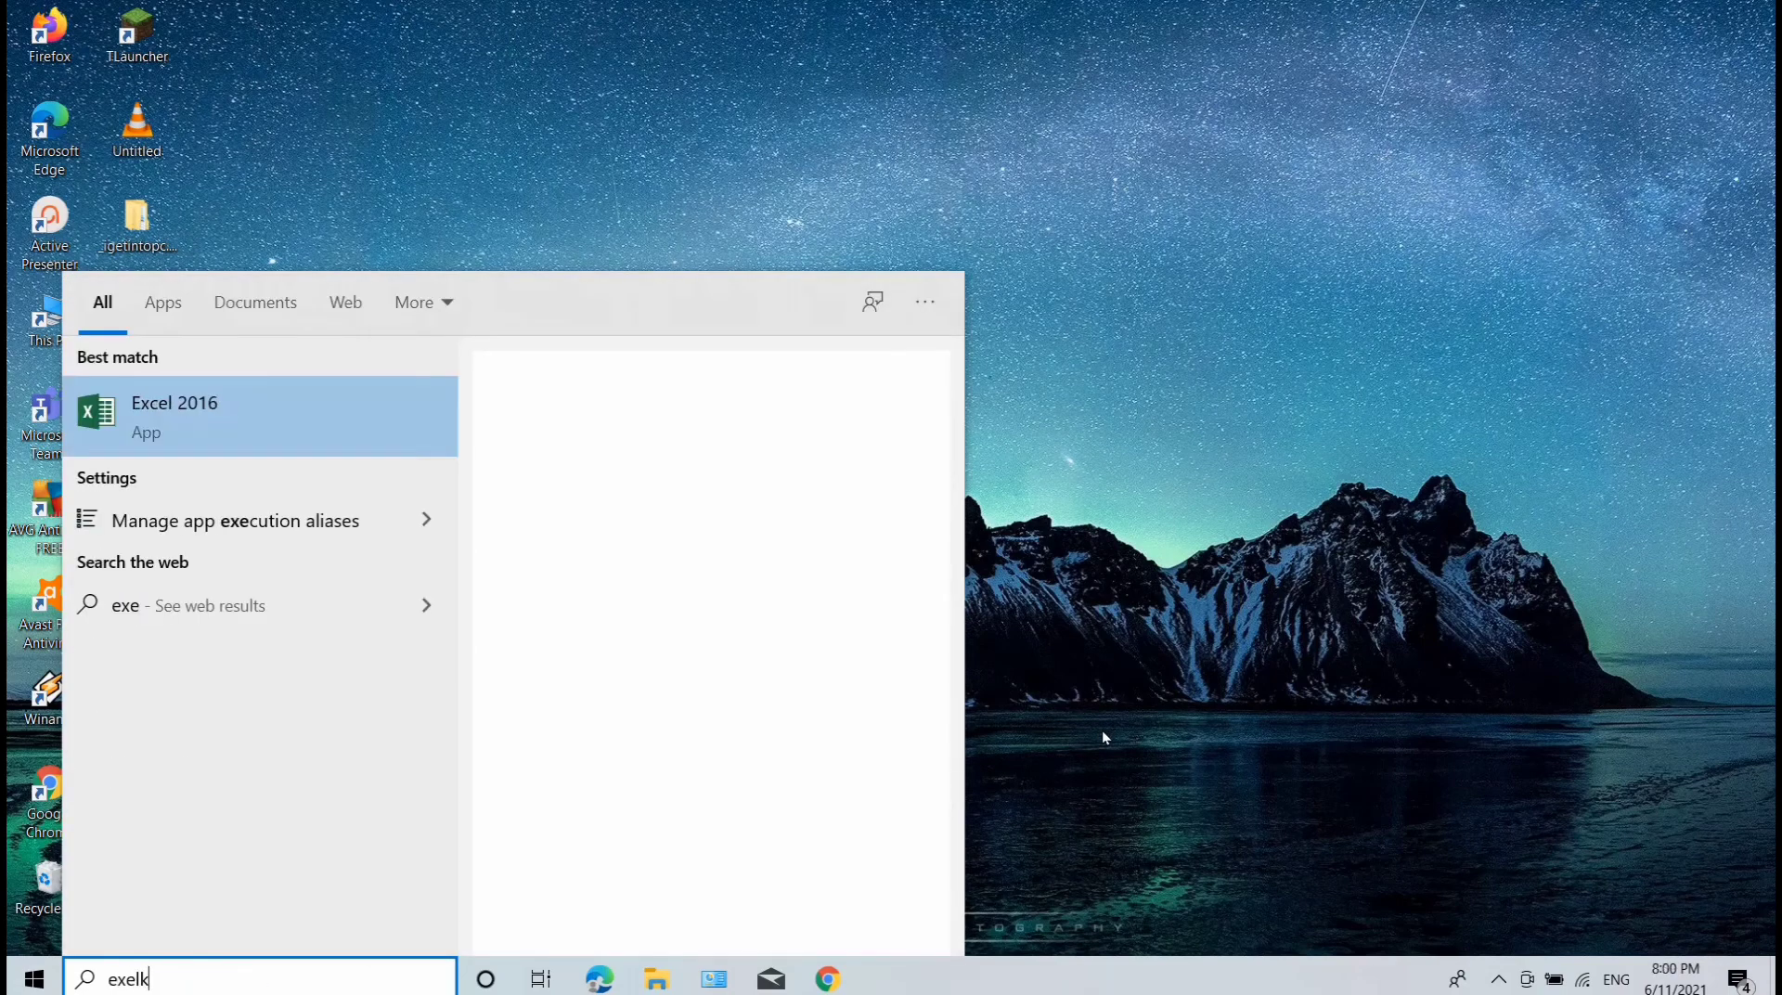
key("BackSpace")
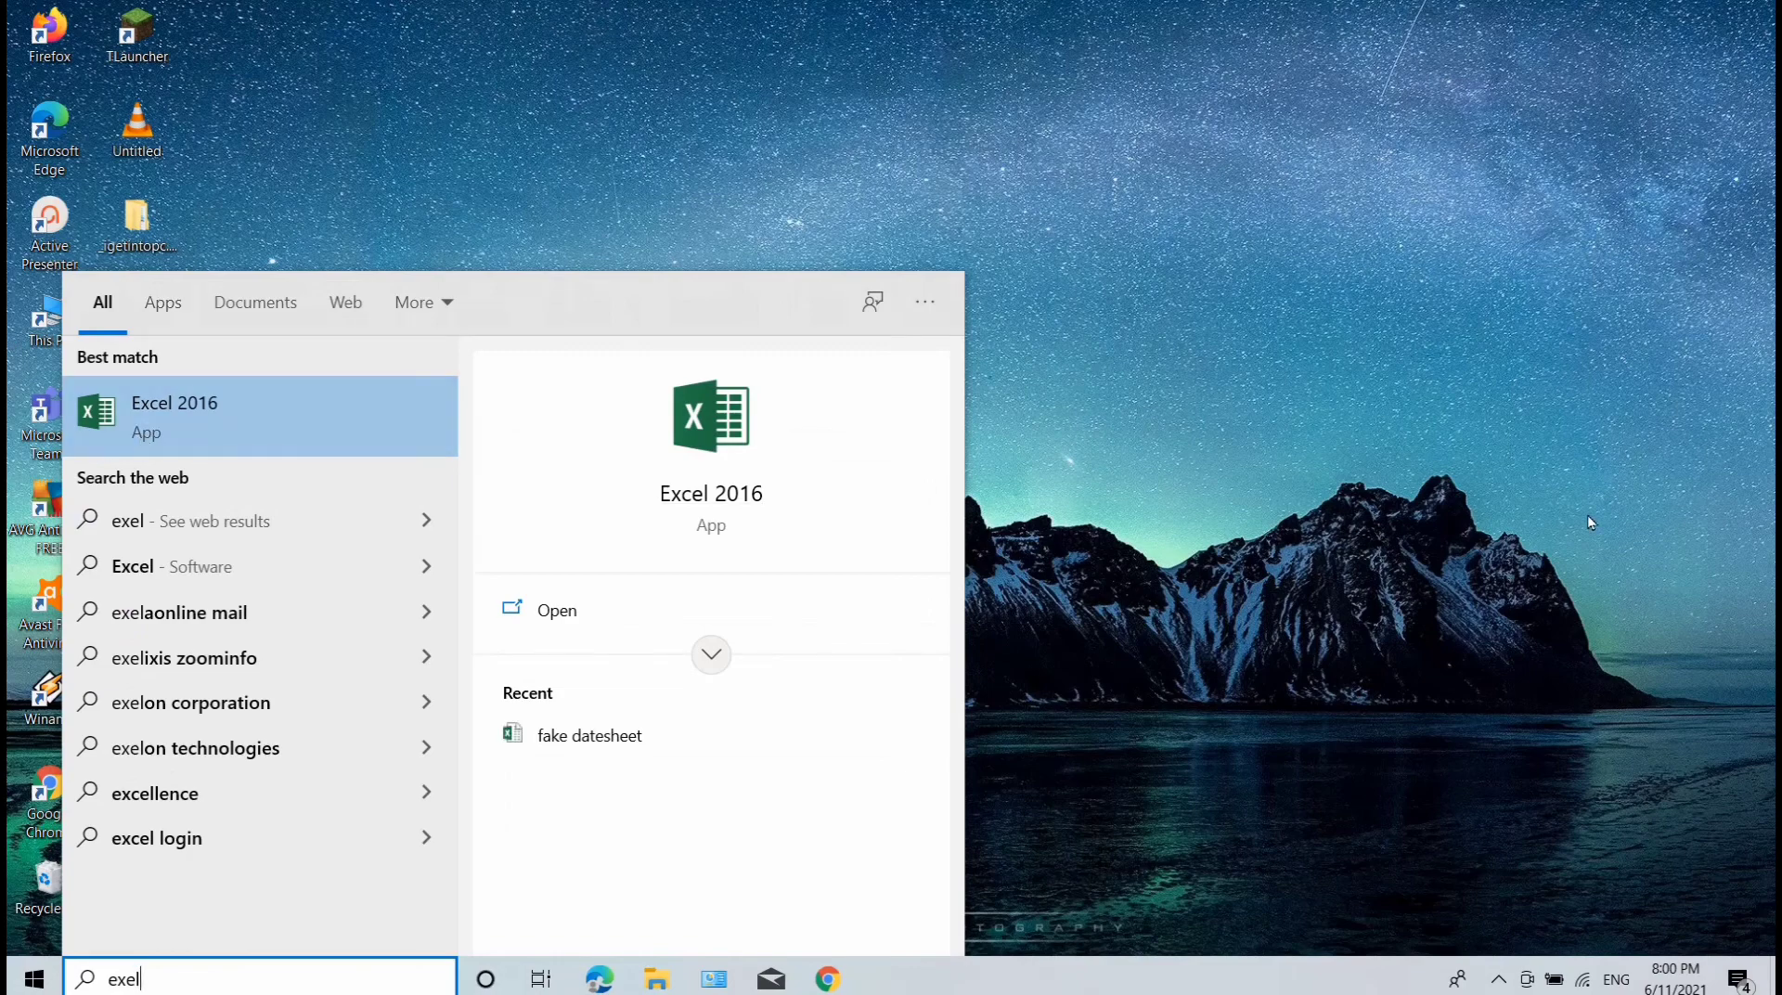
- Search Windows for "powerpoint" to check for the PowerPoint 2016 app, and close the search
key("BackSpace")
key("BackSpace")
key("BackSpace")
type("po")
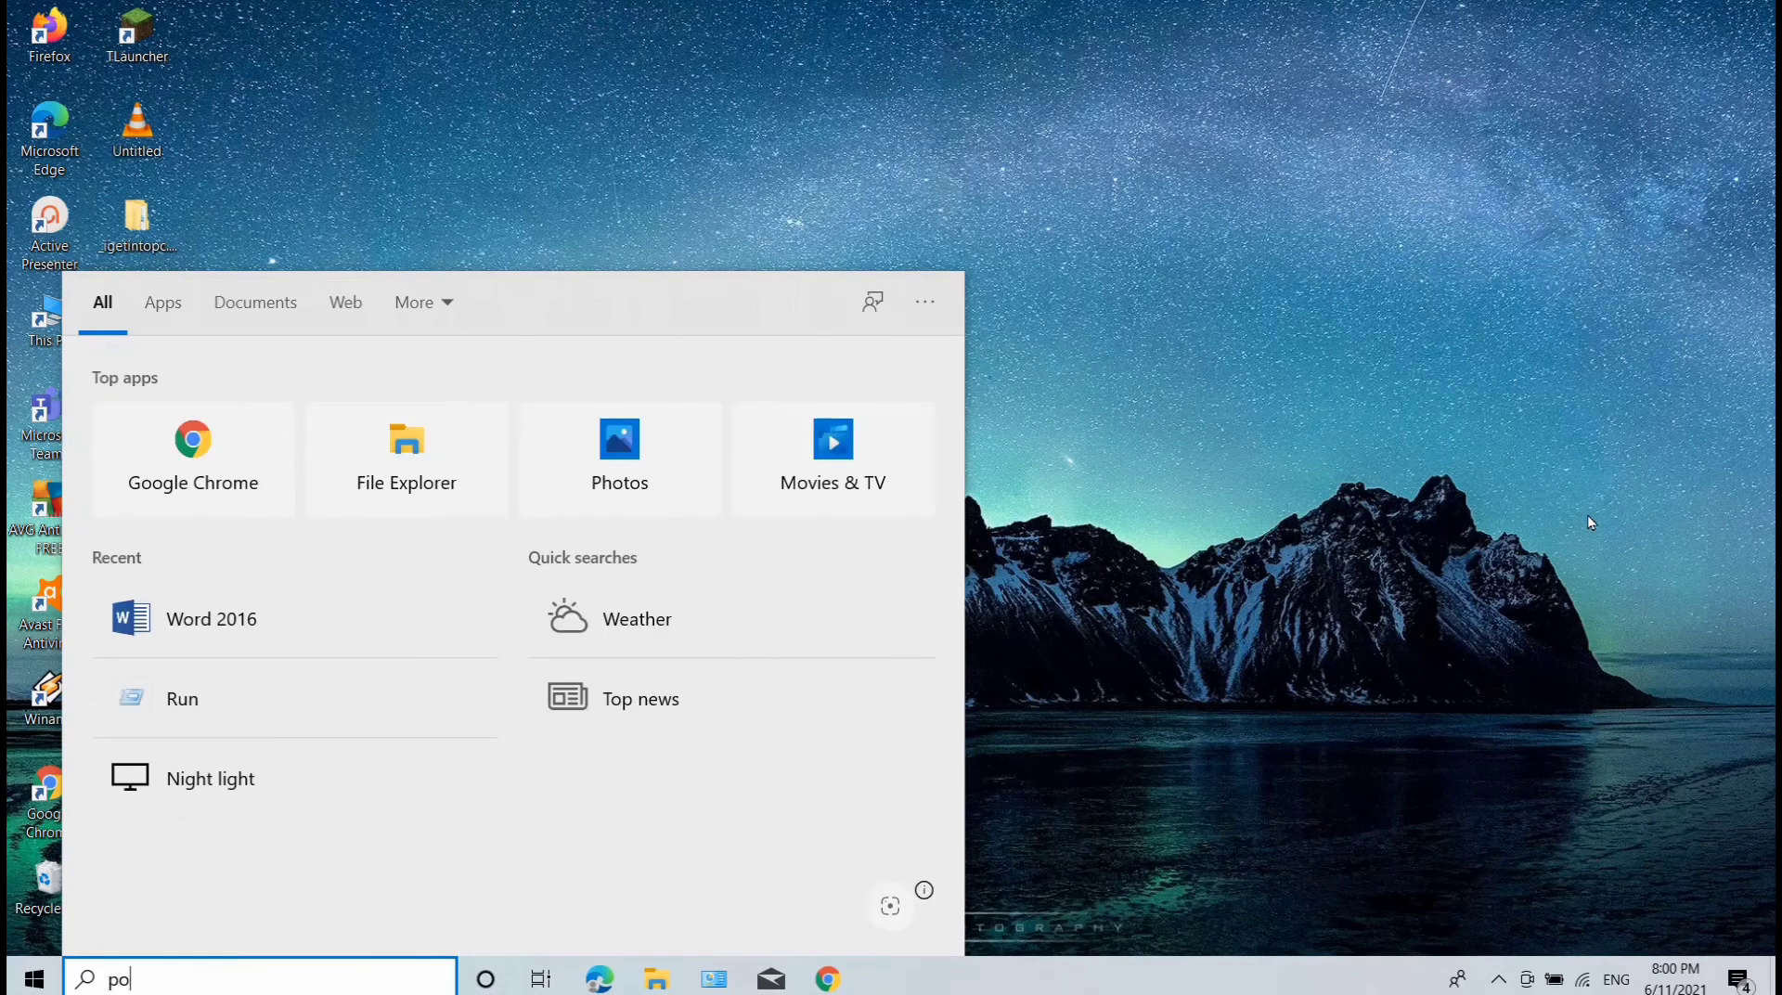
type("werpoint")
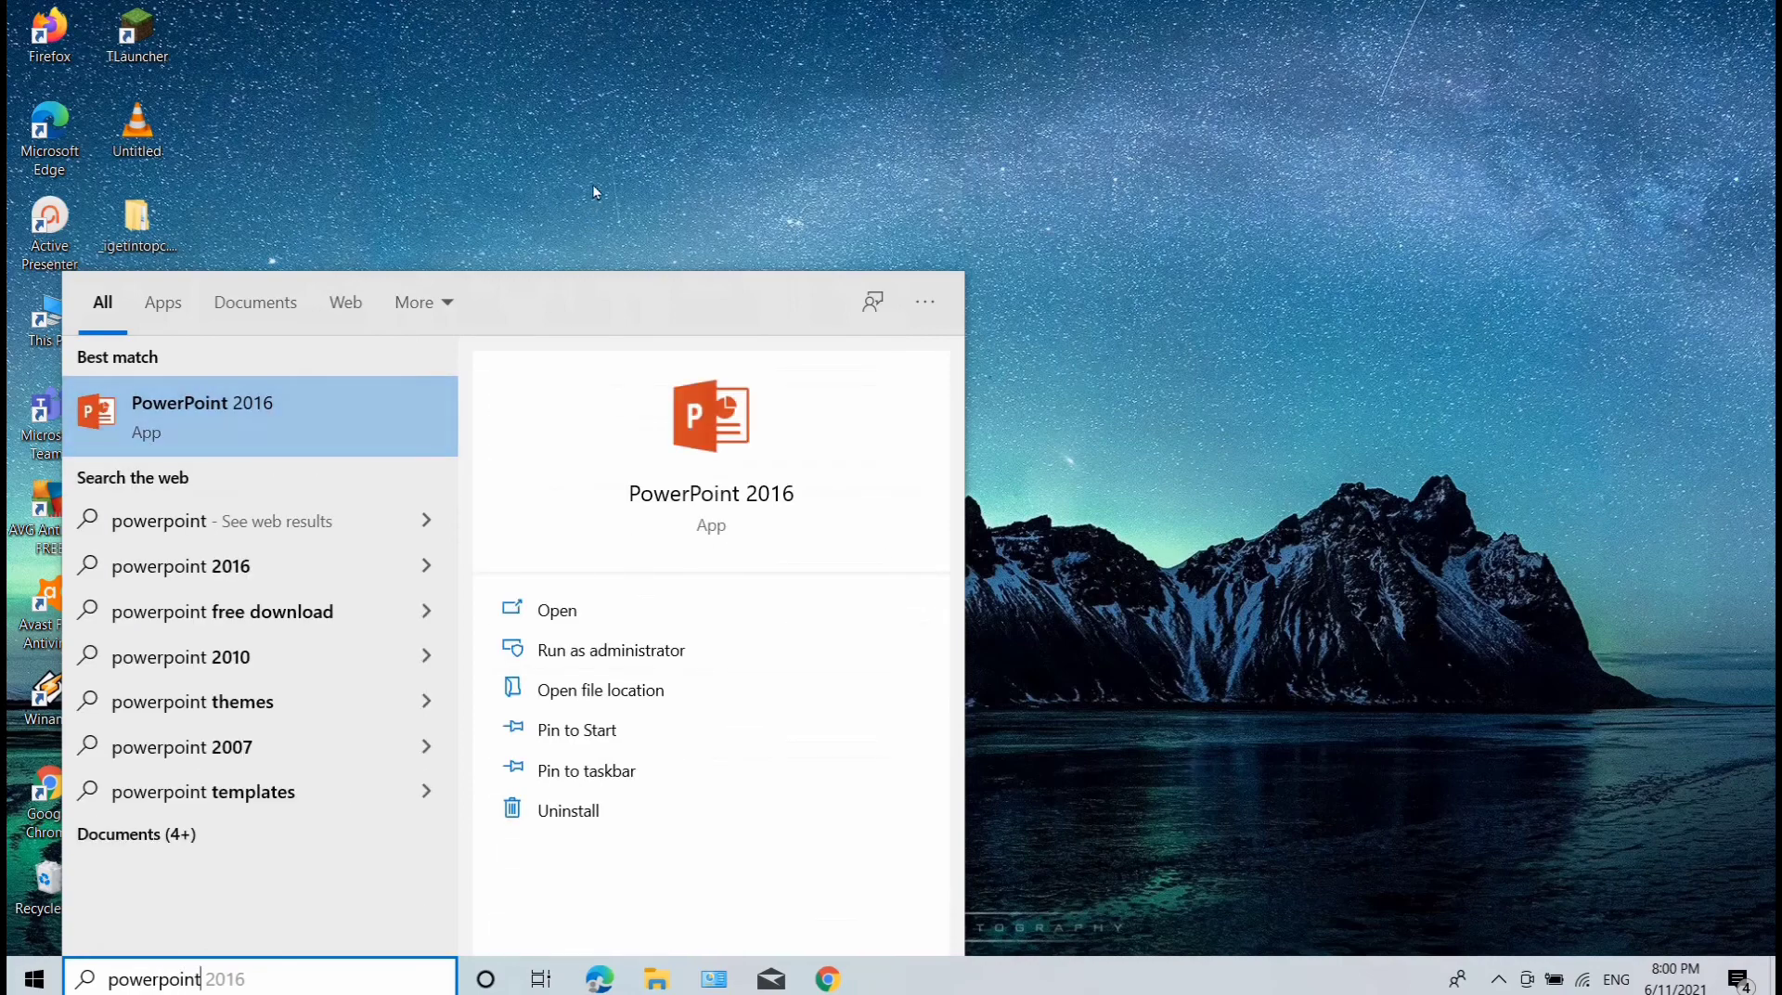
key("BackSpace")
key("BackSpace")
key("BackSpace")
key("BackSpace")
key("BackSpace")
key("BackSpace")
key("BackSpace")
key("BackSpace")
key("BackSpace")
key("BackSpace")
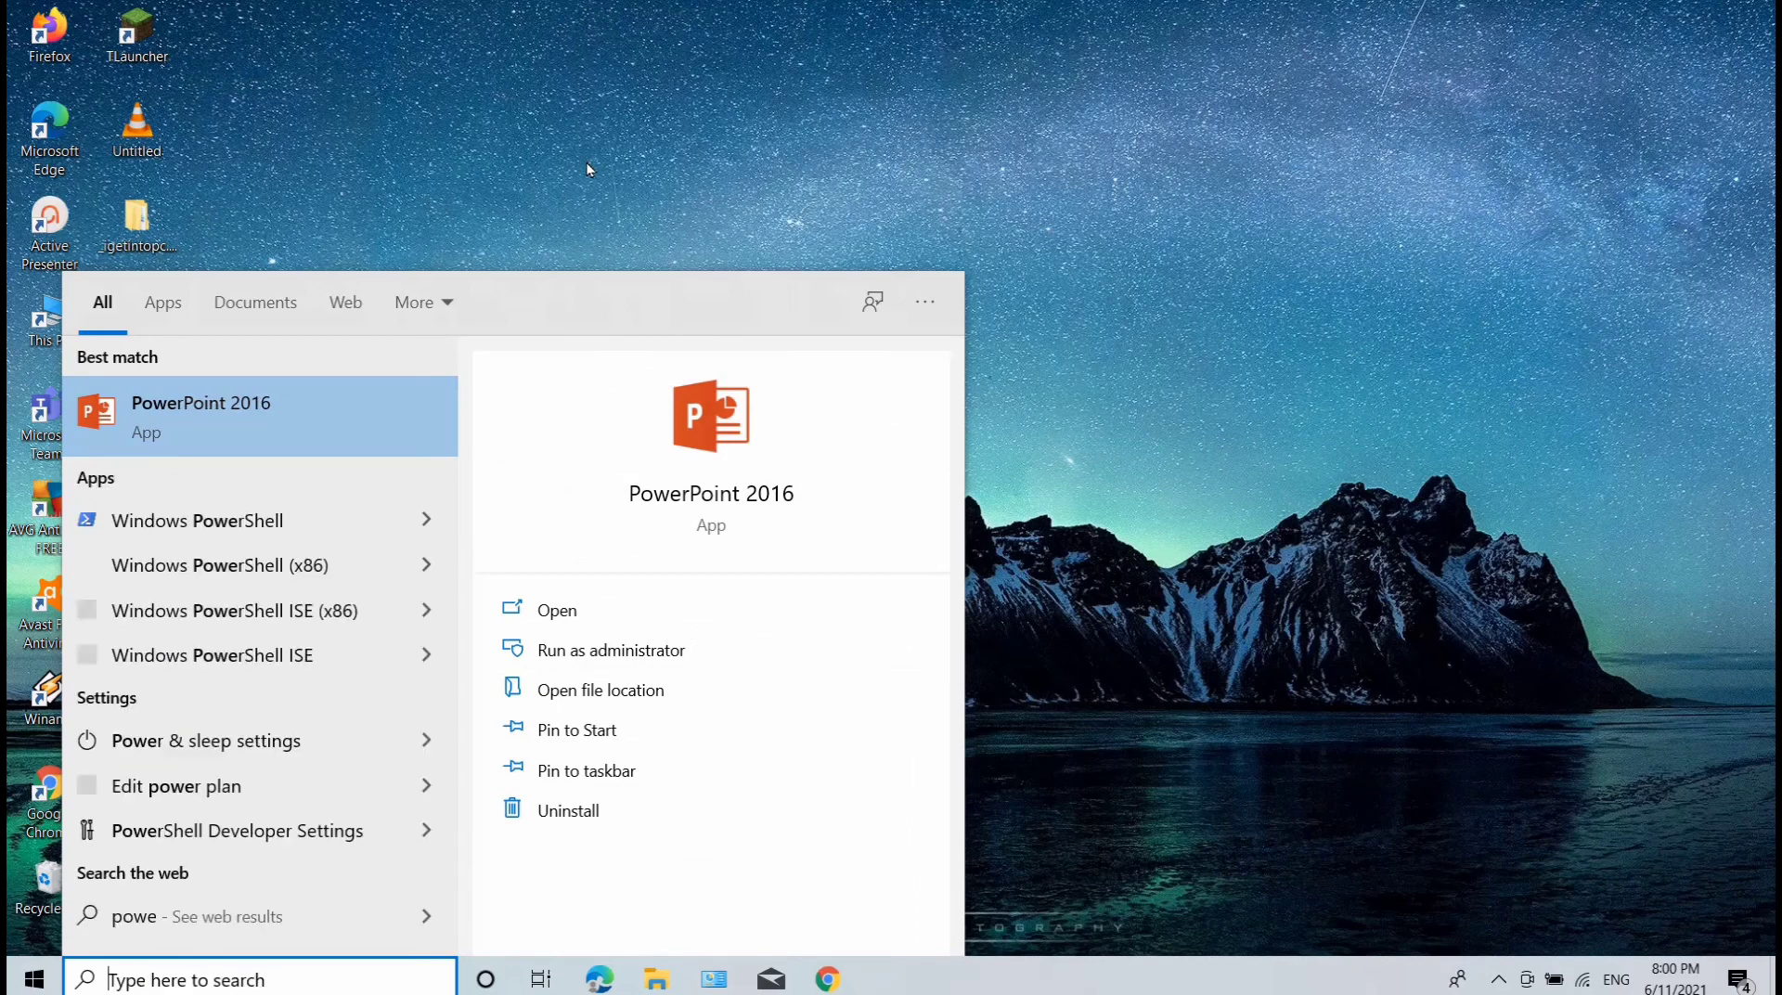
left_click(659, 170)
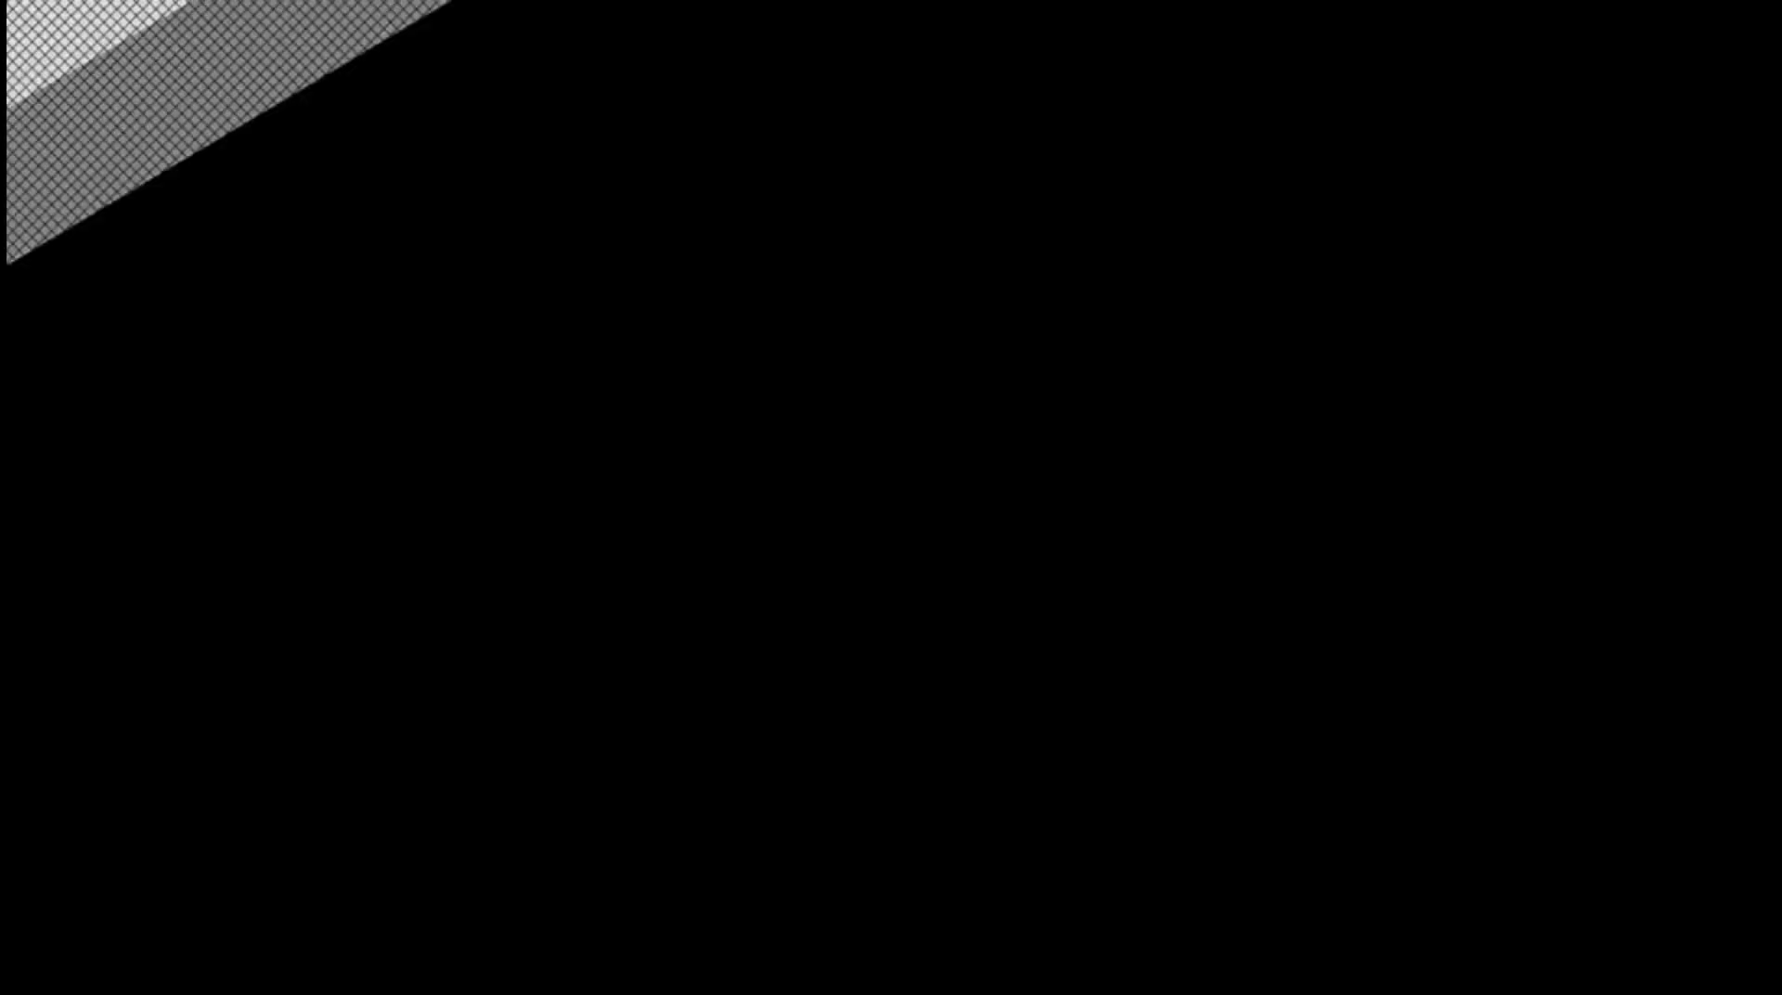